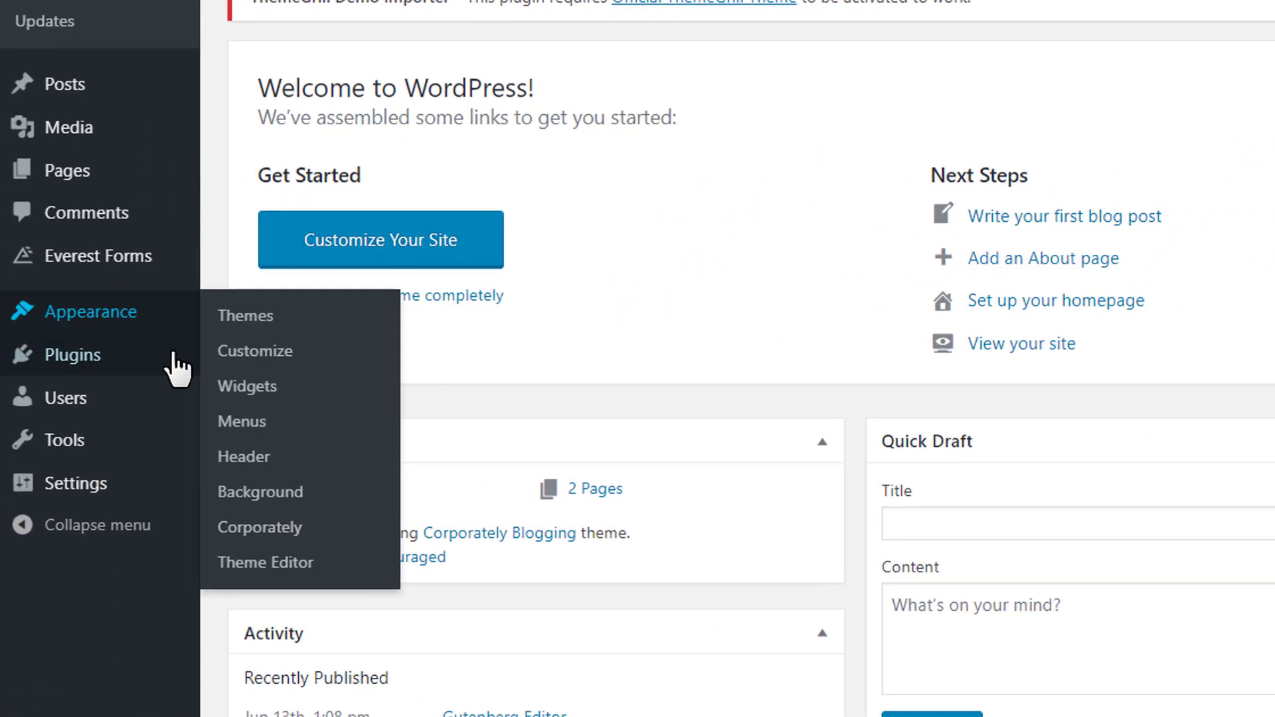
# Open the list of plugins installed on the site
pyautogui.moveTo(118, 366)
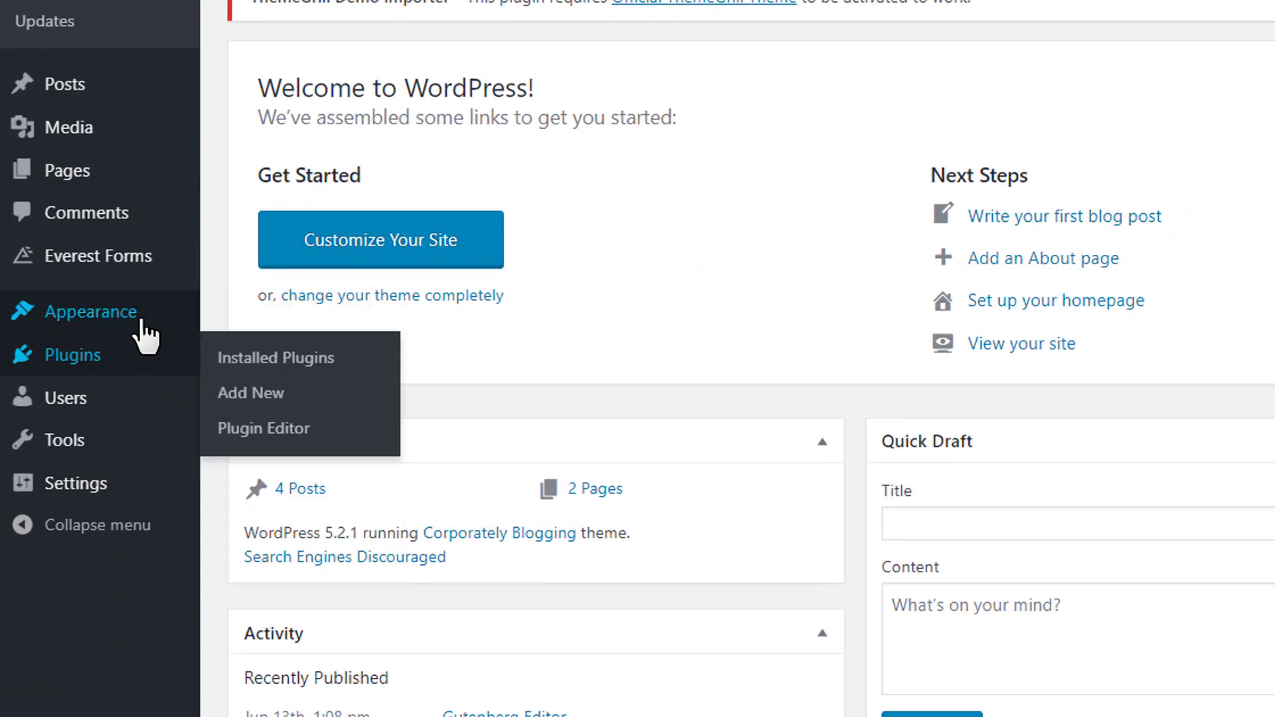
pyautogui.moveTo(163, 312)
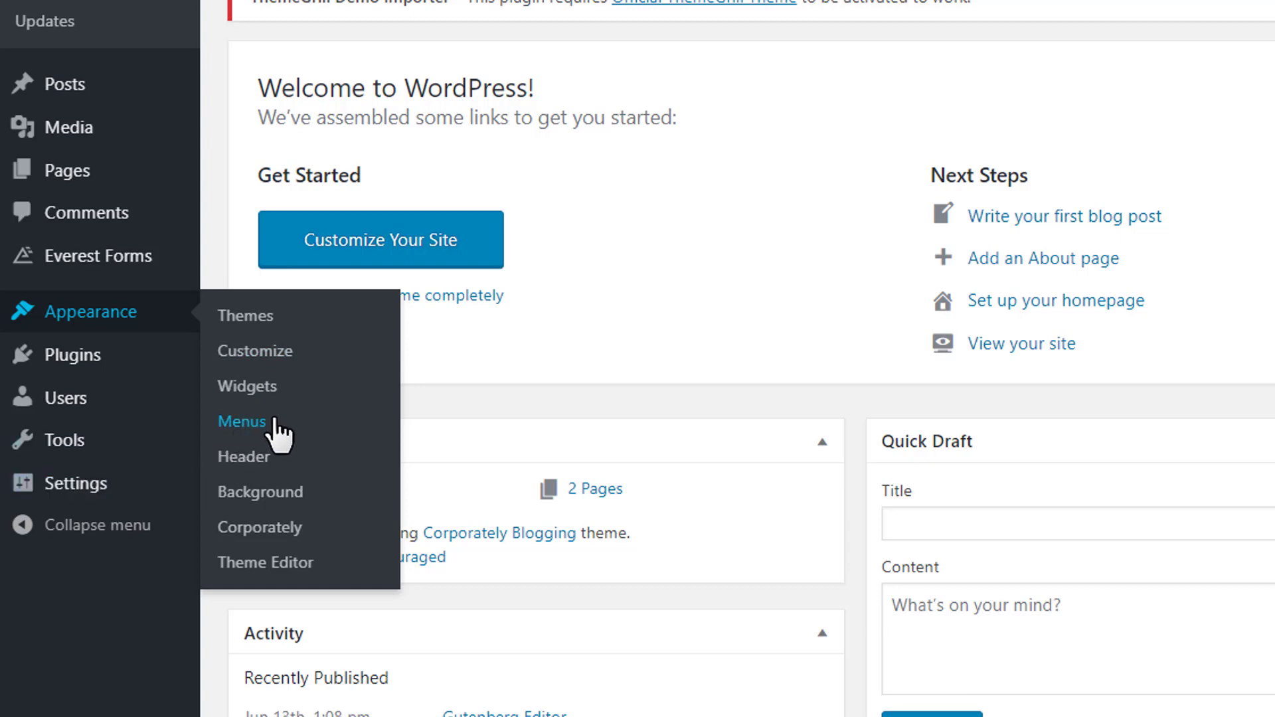
pyautogui.moveTo(188, 409)
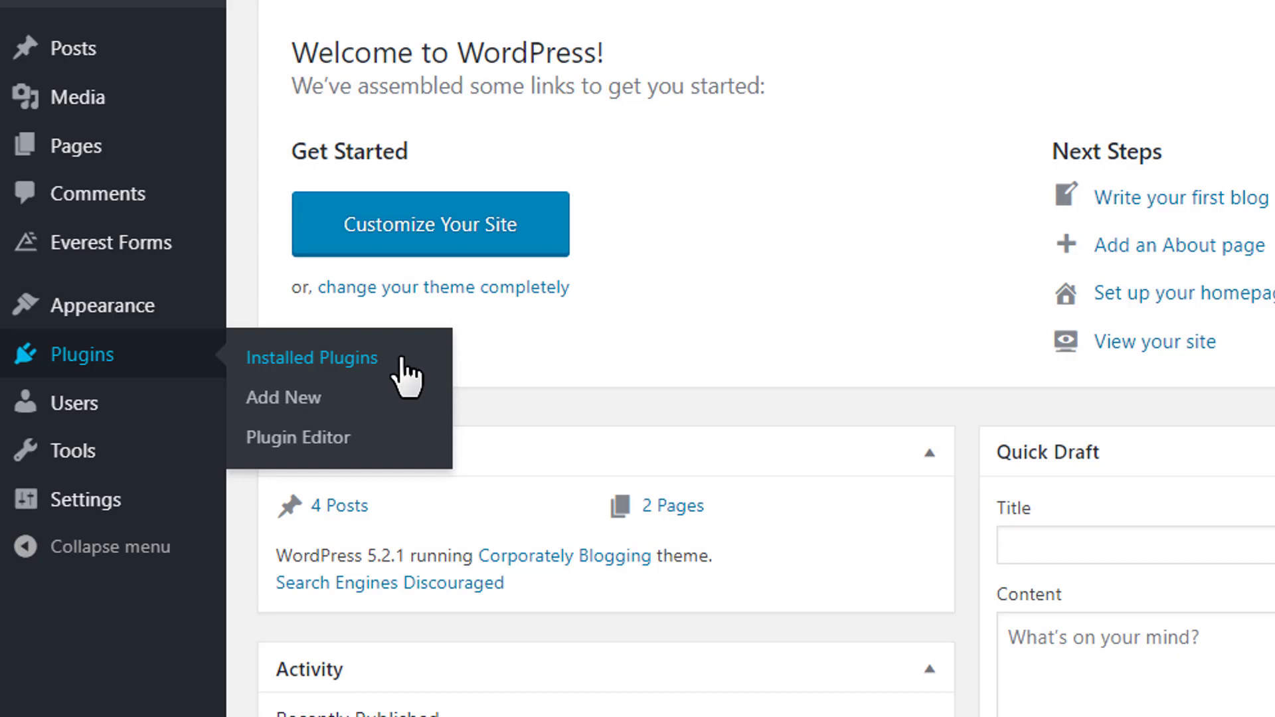
pyautogui.click(402, 362)
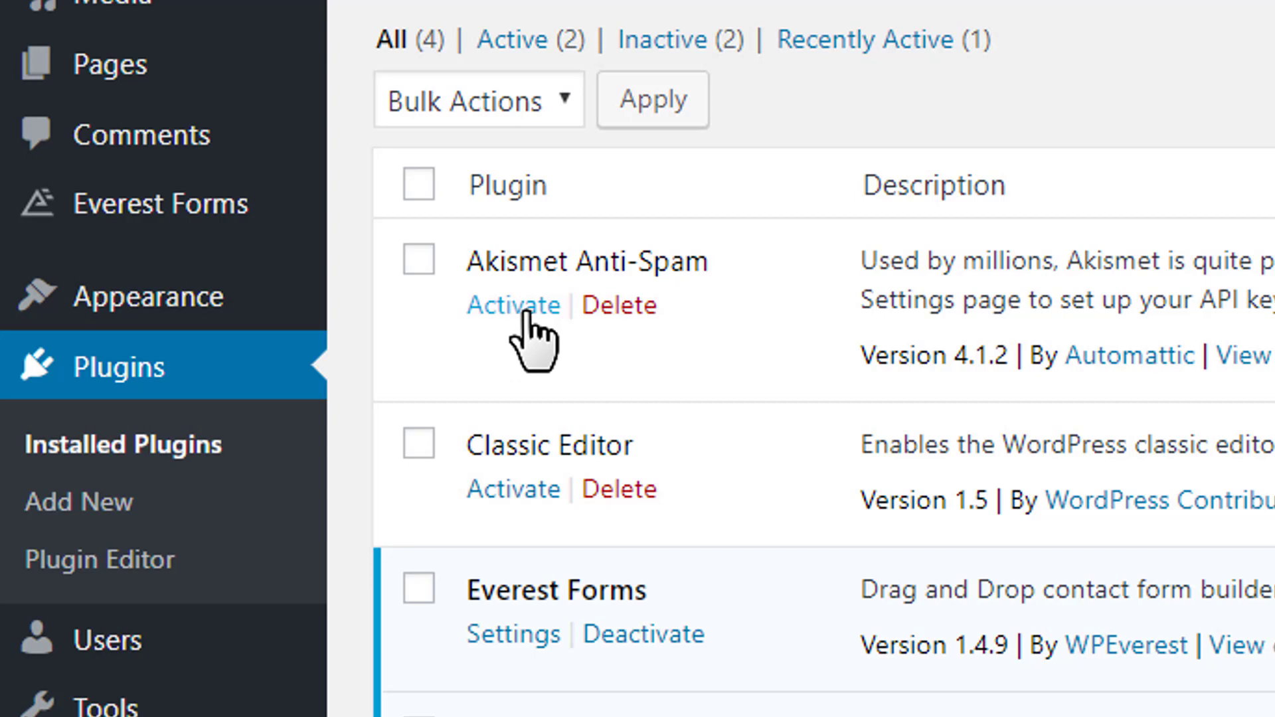
# Activate the Akismet Anti-Spam plugin and deactivate it again
pyautogui.click(525, 313)
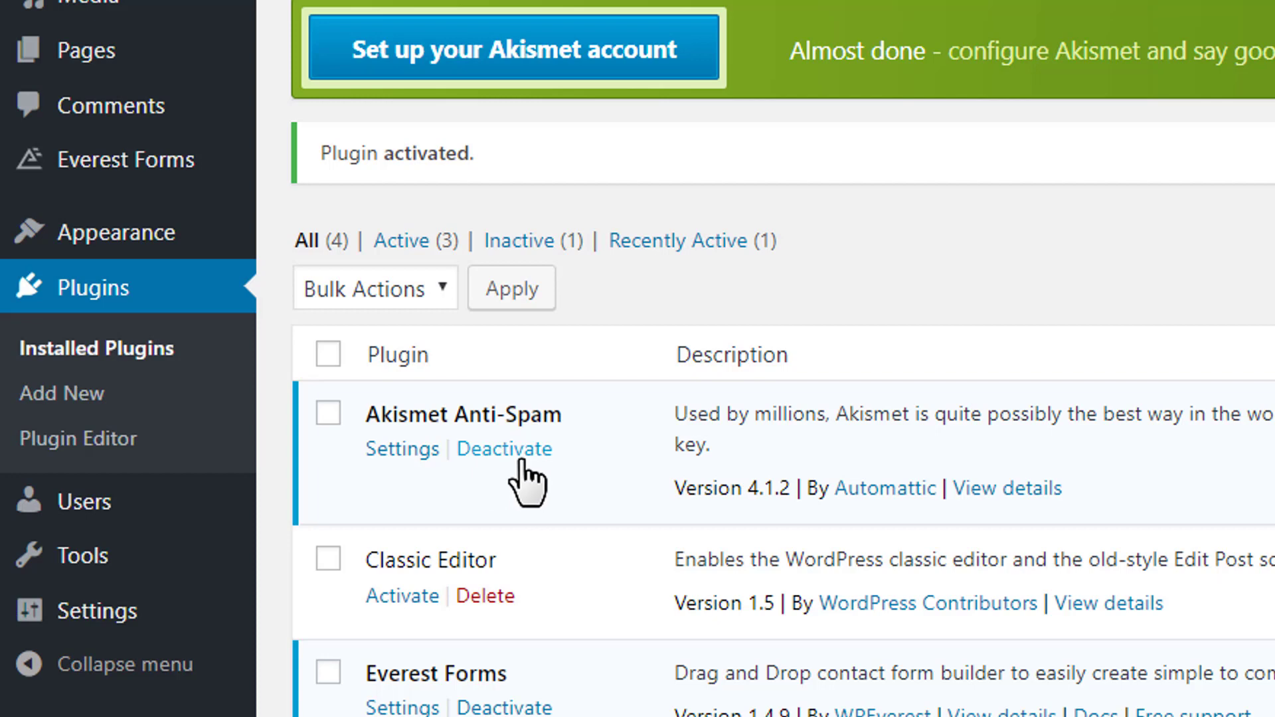
pyautogui.click(525, 463)
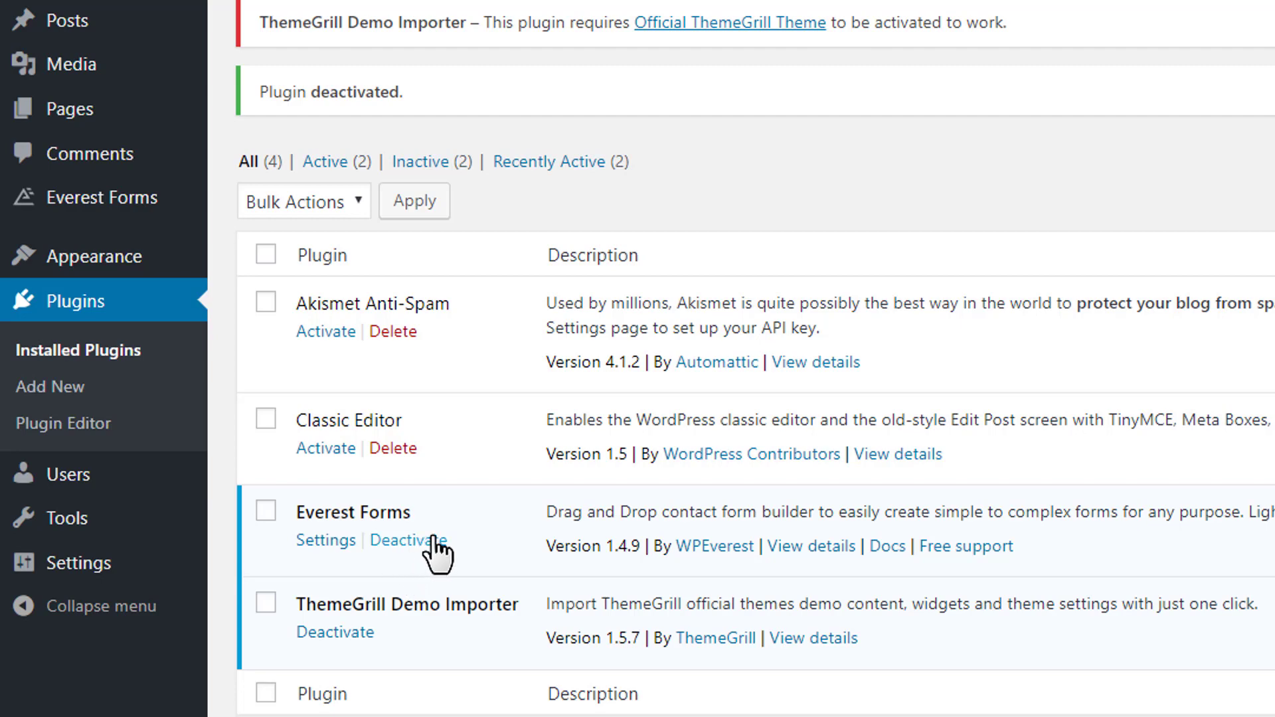
# Delete the Akismet Anti-Spam plugin together with its data
pyautogui.click(392, 335)
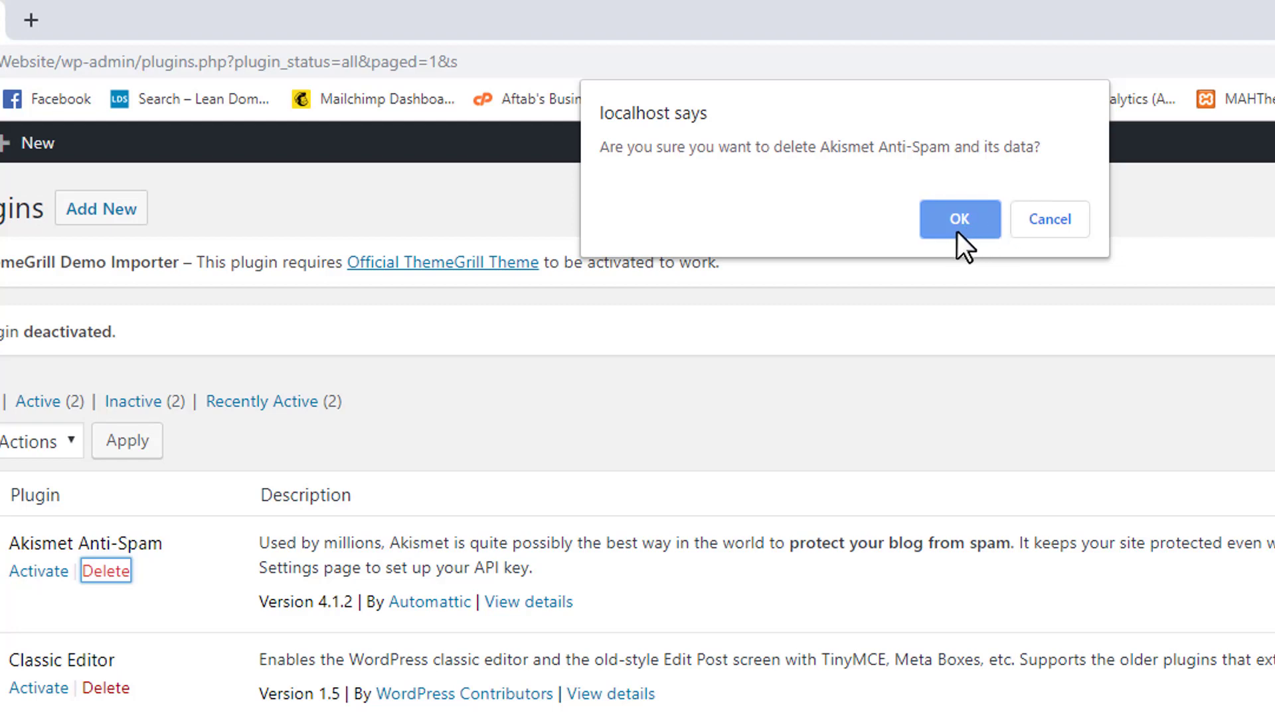
pyautogui.click(978, 225)
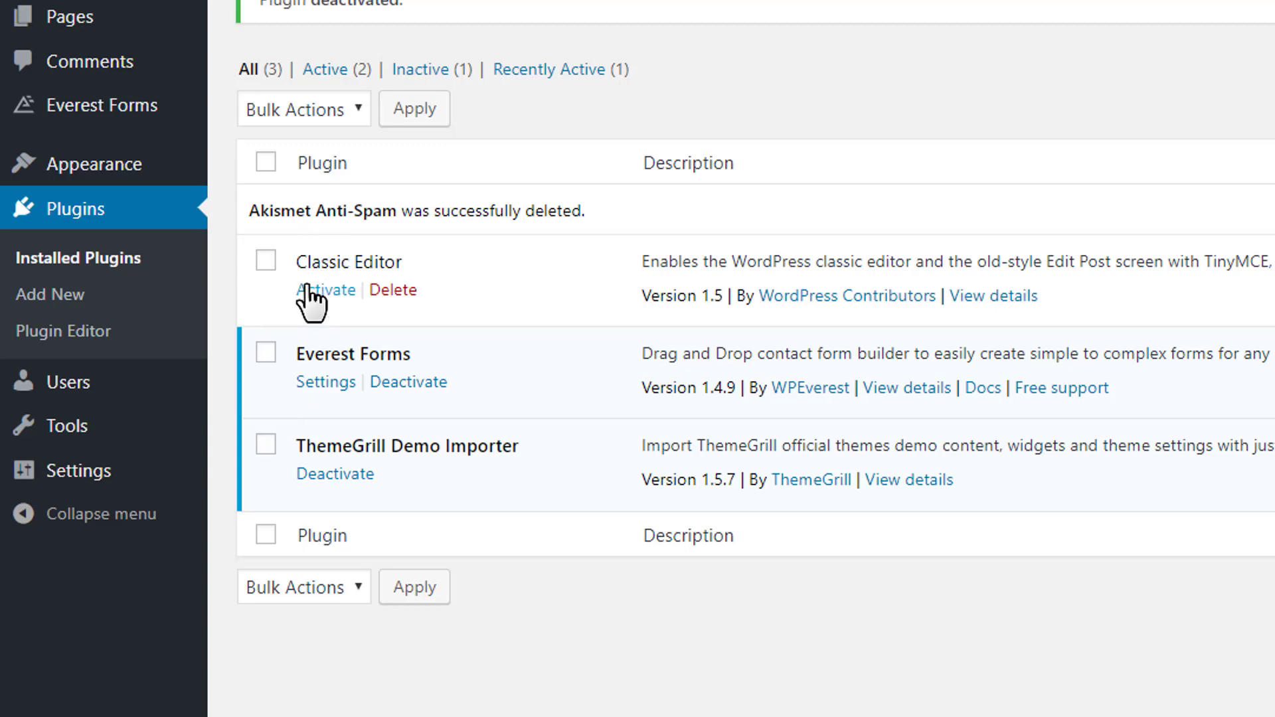
# Select Everest Forms and choose the Delete bulk action without applying it, and clear the plugin's selection
pyautogui.click(266, 353)
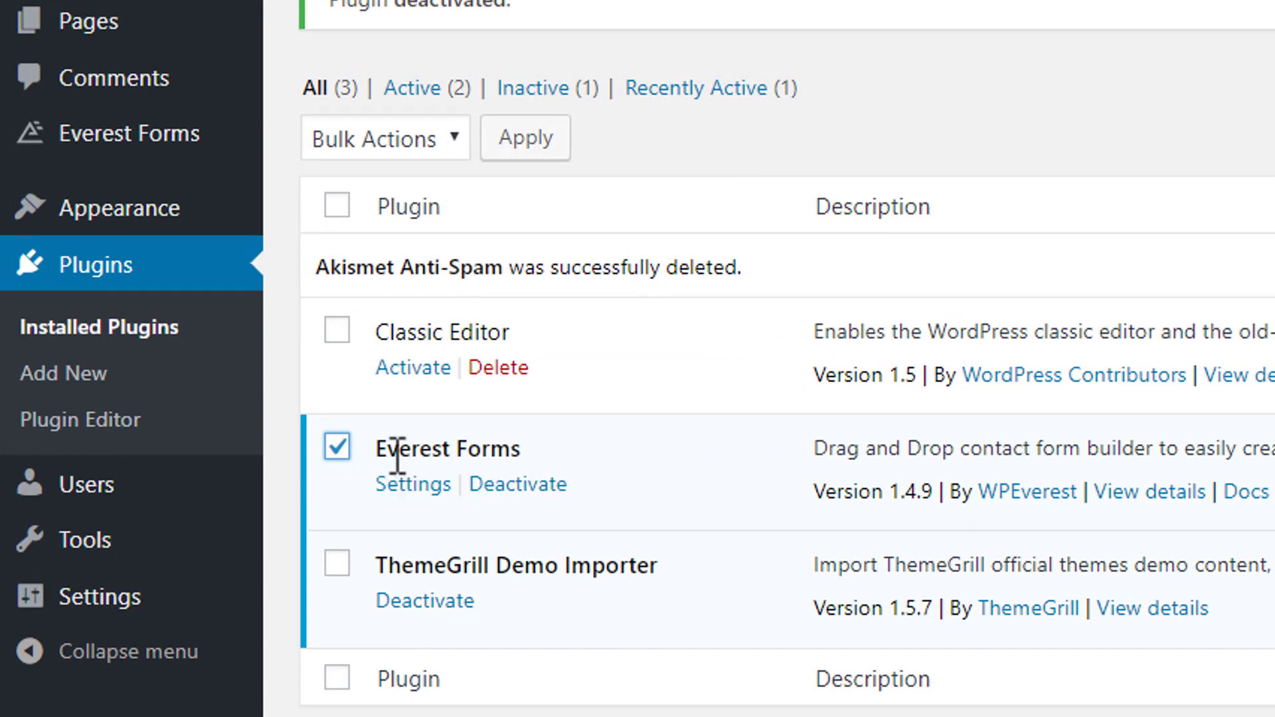
pyautogui.click(402, 137)
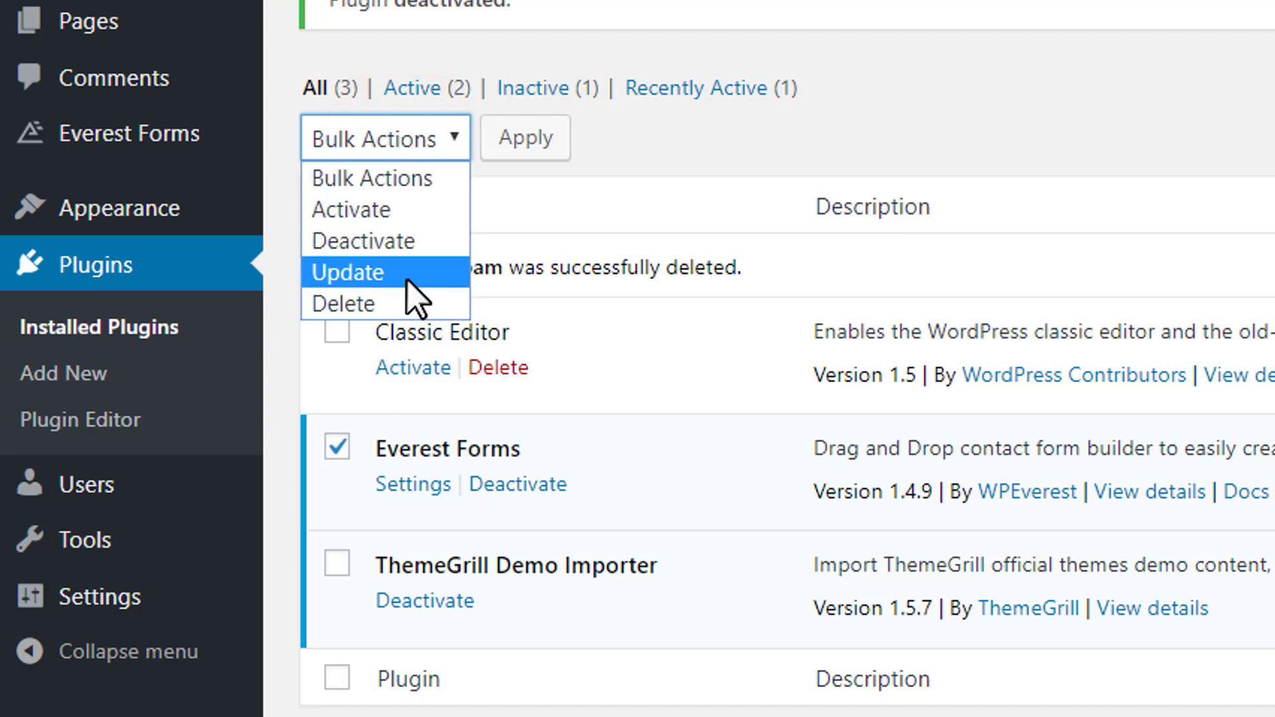
pyautogui.click(412, 304)
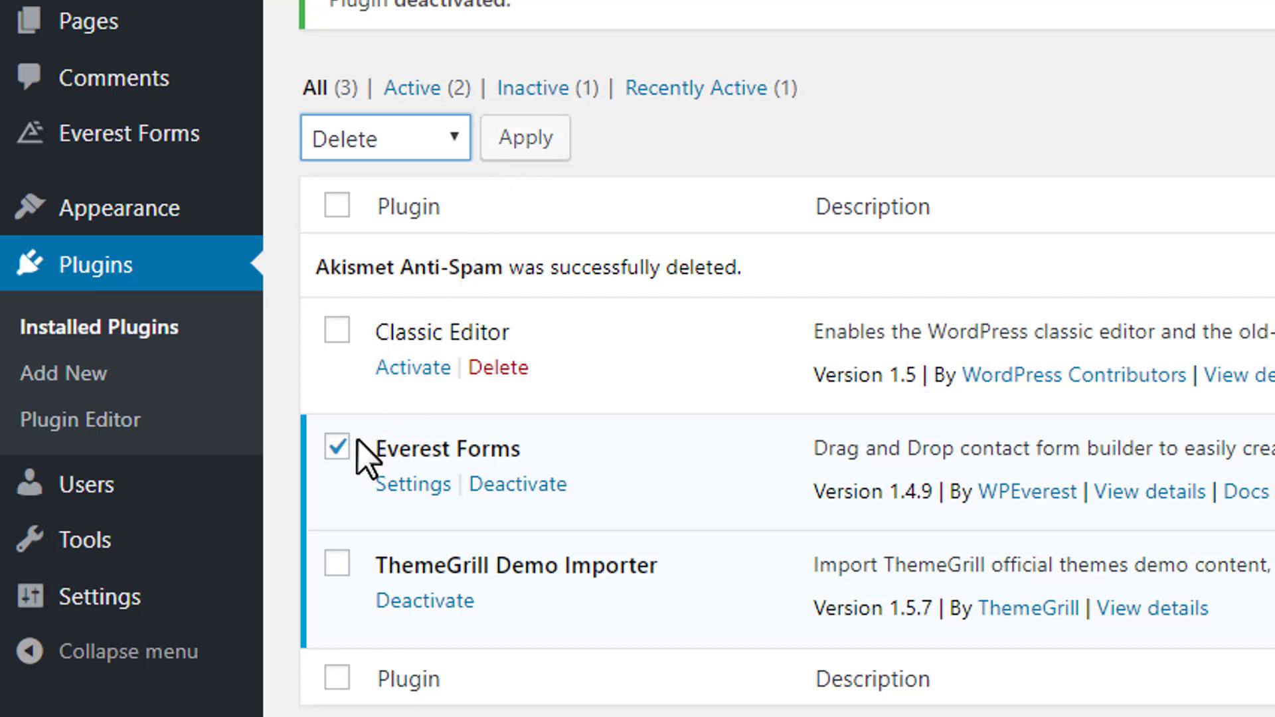
pyautogui.click(339, 449)
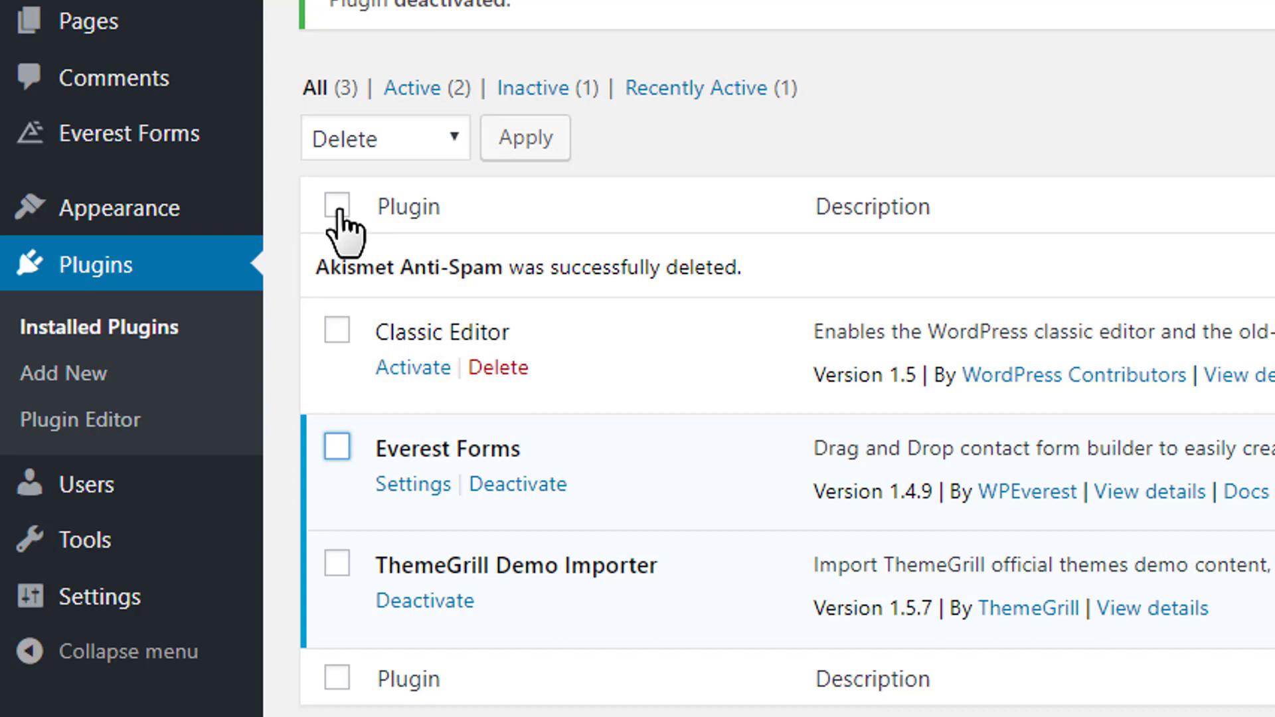
# Select all listed plugins with Delete as the bulk action, without applying it, and deselect them all
pyautogui.click(337, 206)
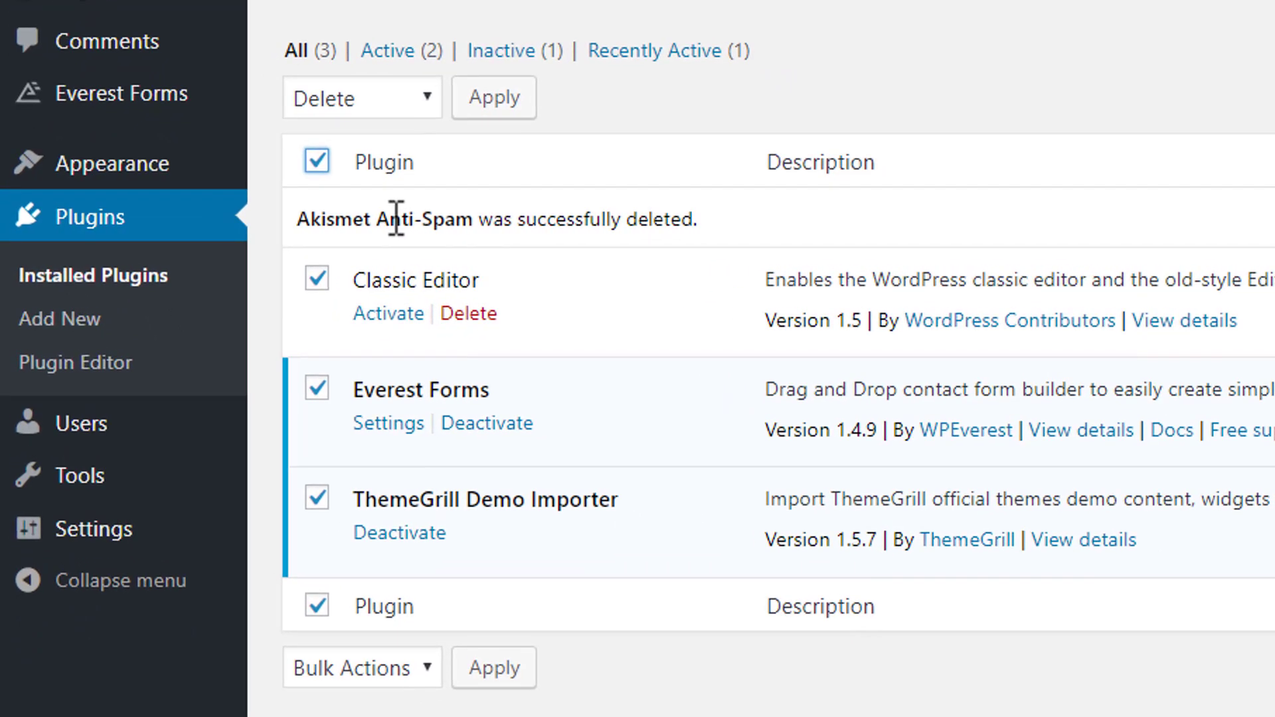
pyautogui.click(398, 97)
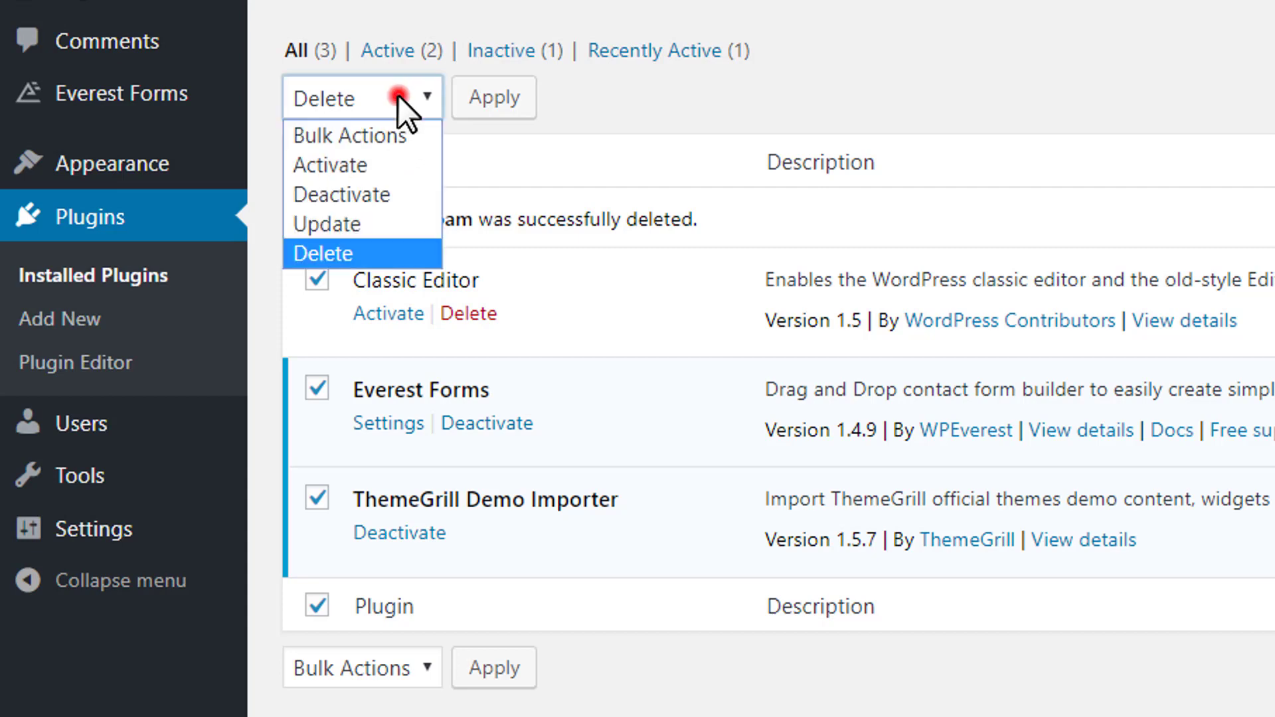
pyautogui.click(402, 256)
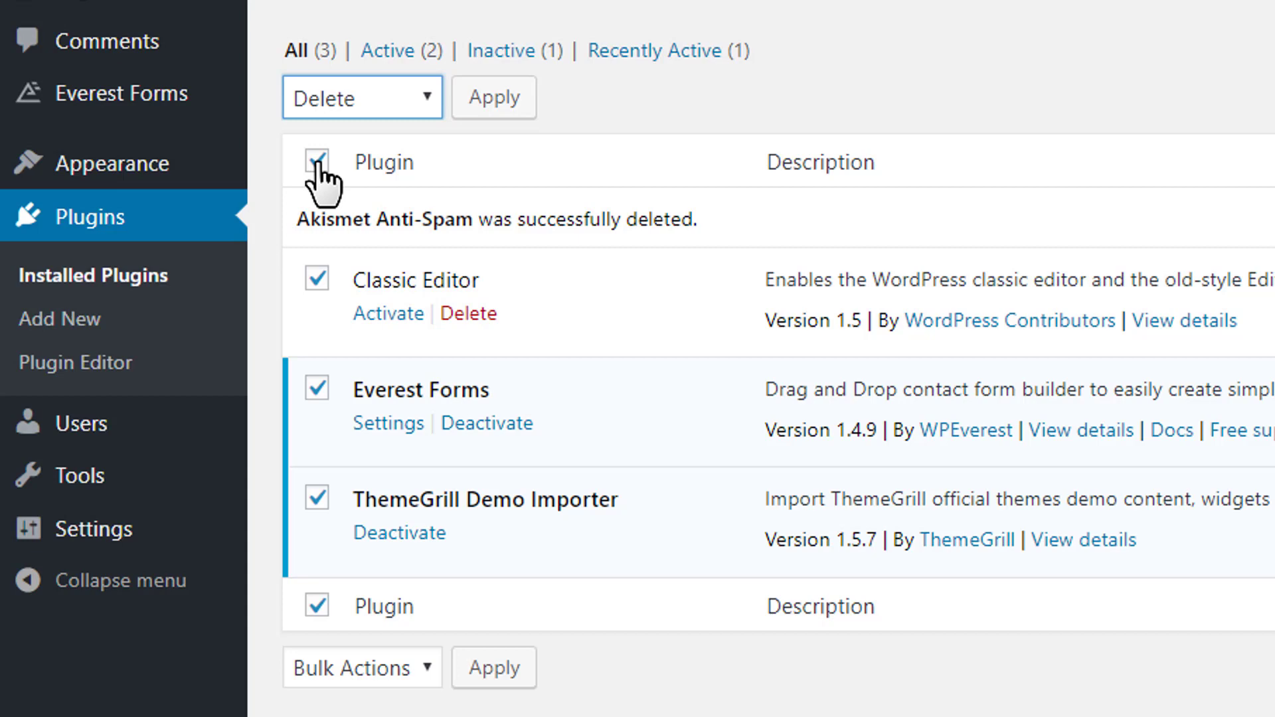
pyautogui.click(317, 169)
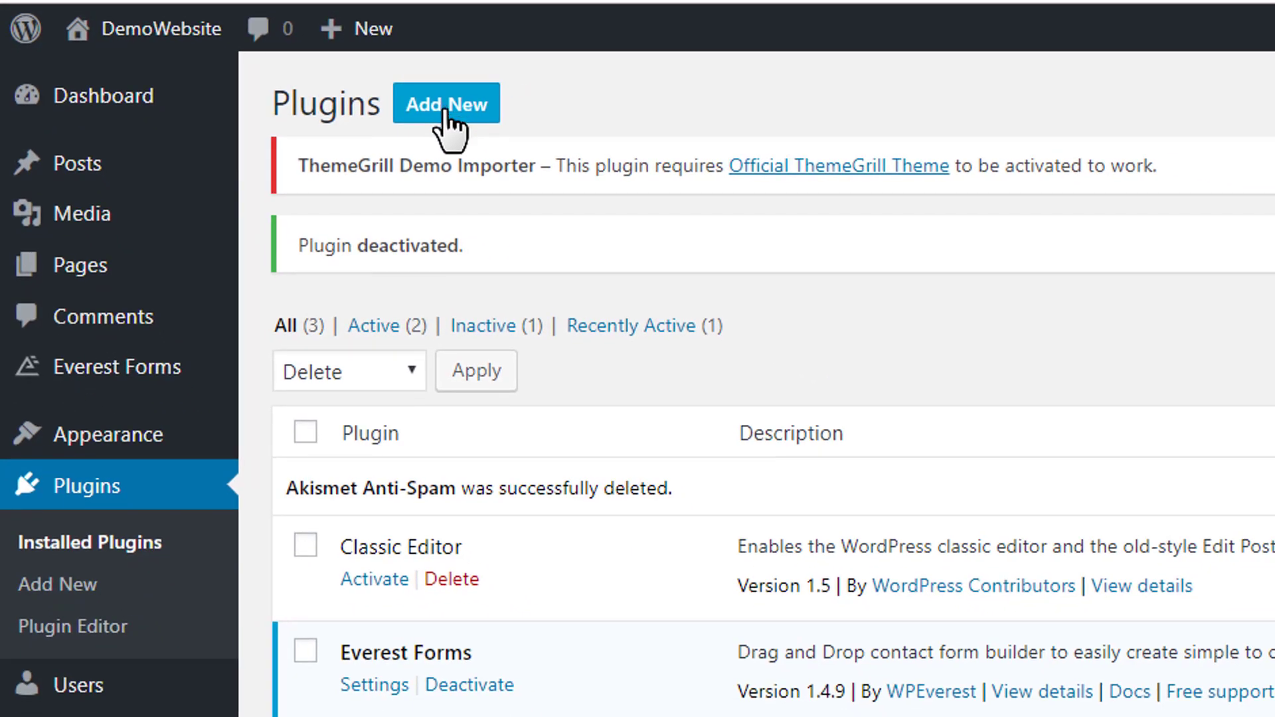
# Open the page for adding new plugins and look through the featured plugins
pyautogui.click(448, 119)
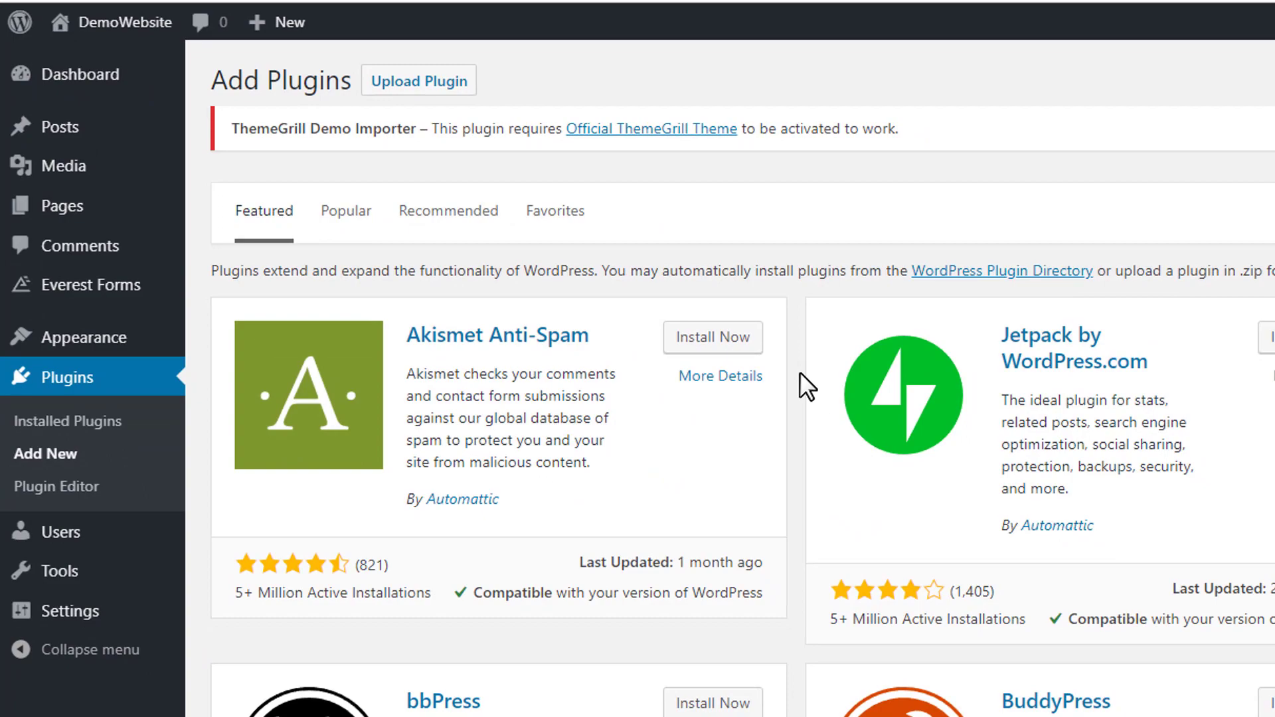
pyautogui.scroll(-5, 1001, 398)
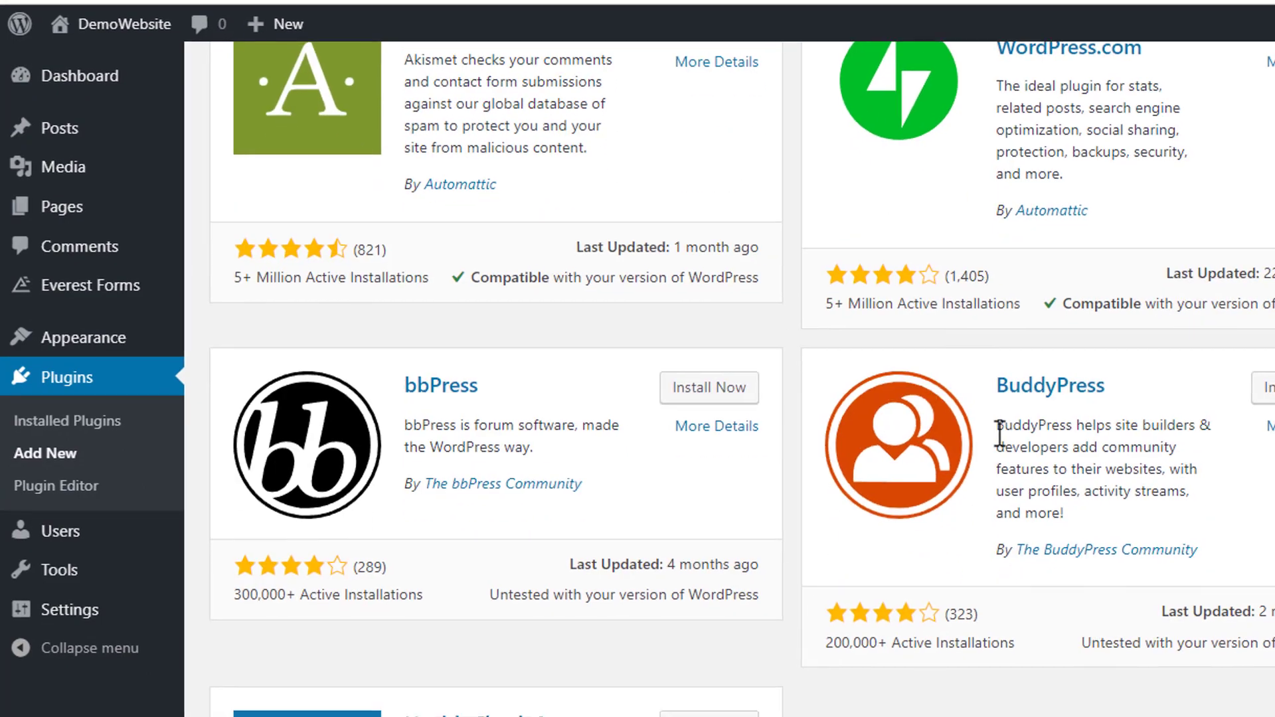
pyautogui.scroll(-3, 885, 436)
pyautogui.scroll(10, 848, 433)
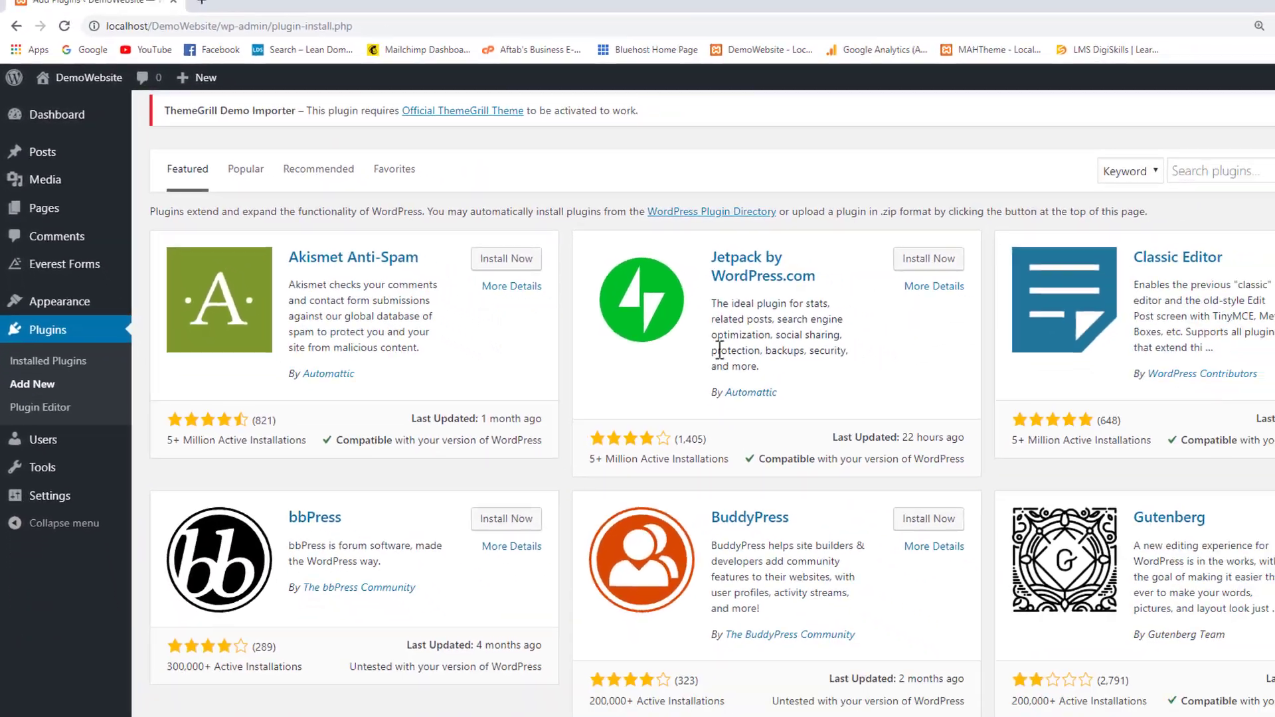
pyautogui.scroll(-4, 641, 320)
pyautogui.scroll(5, 641, 332)
pyautogui.scroll(-6, 643, 349)
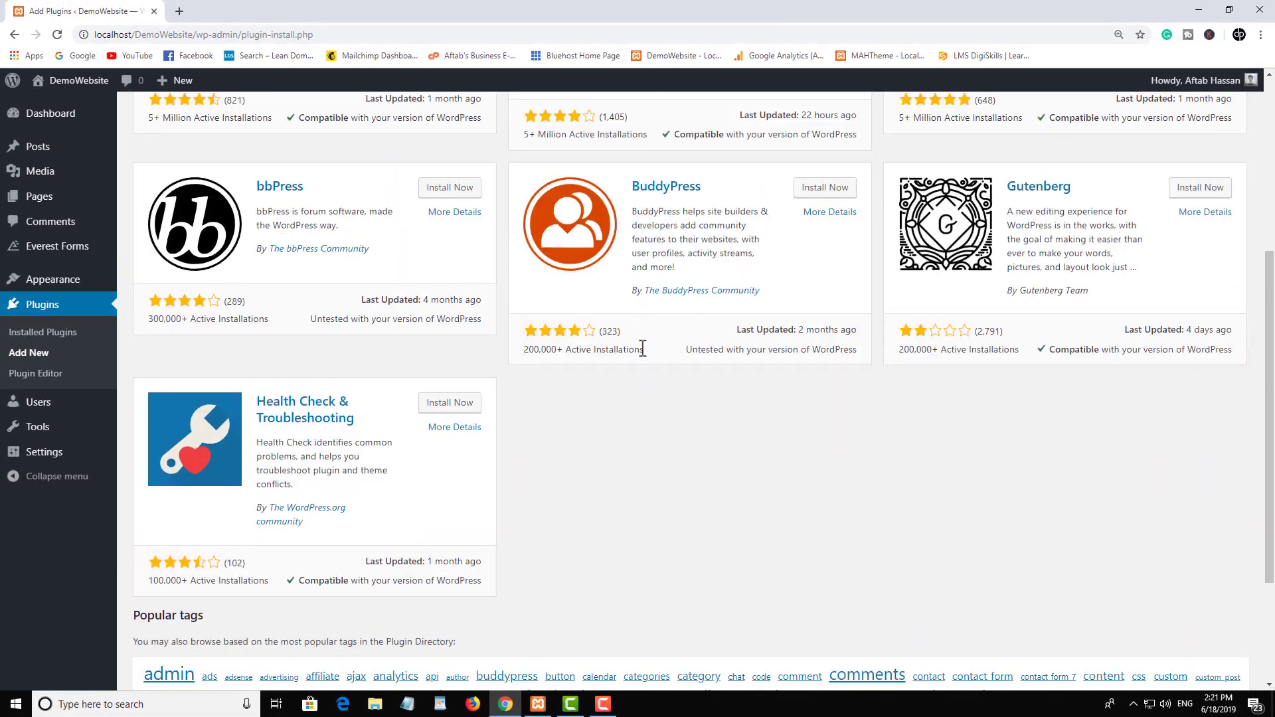
pyautogui.scroll(-1, 643, 352)
pyautogui.scroll(4, 643, 355)
pyautogui.scroll(2, 648, 356)
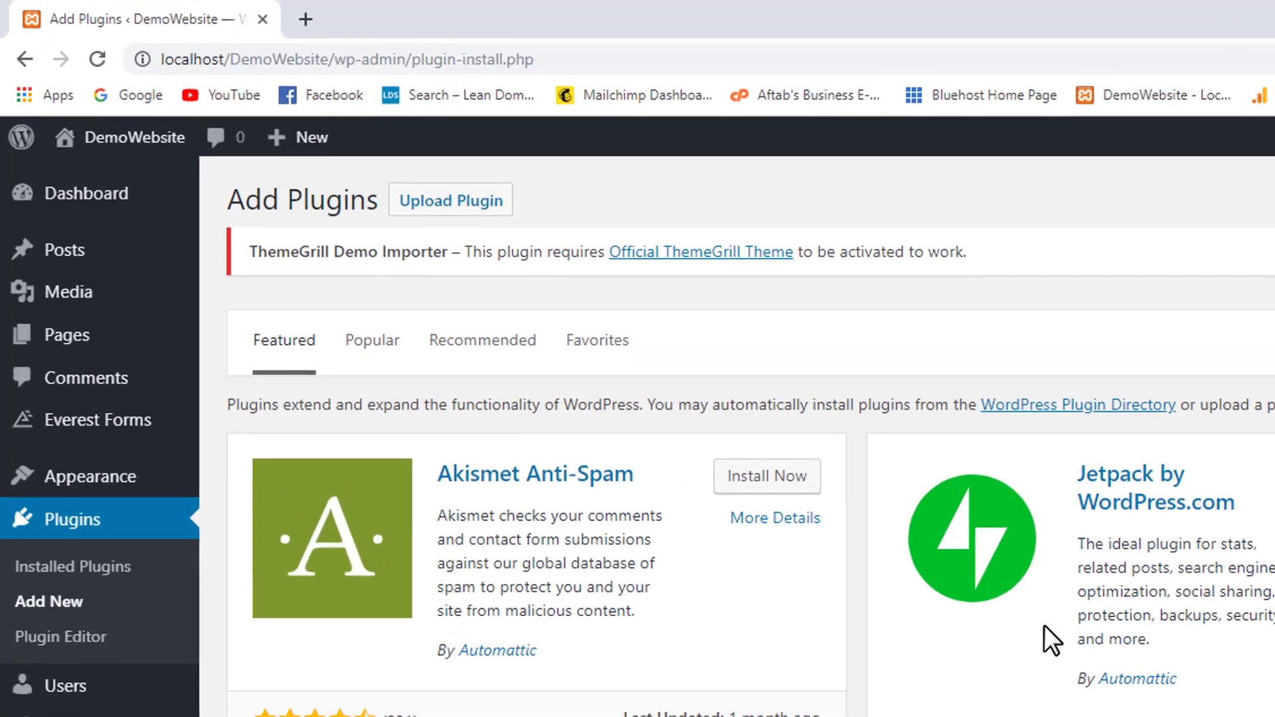
# Highlight the Akismet Anti-Spam description to read it, and look over the other featured plugins
pyautogui.scroll(-2, 1046, 631)
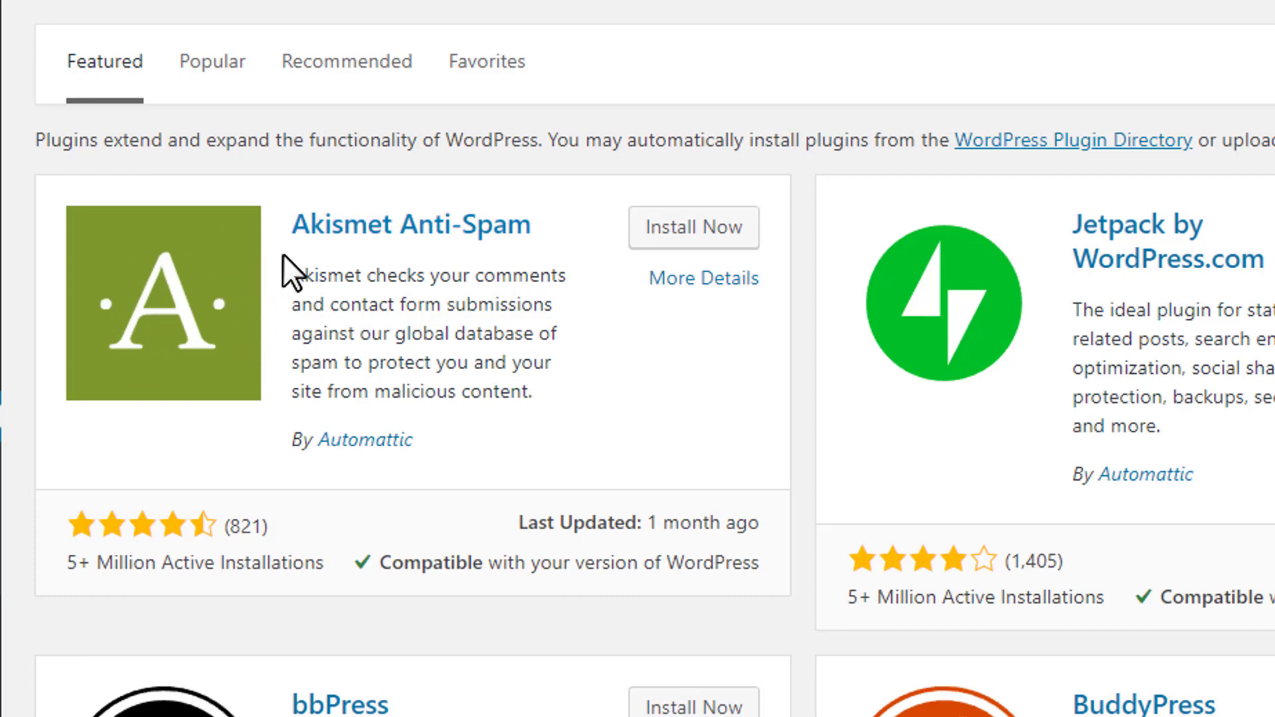
pyautogui.moveTo(286, 258)
pyautogui.mouseDown()
pyautogui.moveTo(447, 361)
pyautogui.moveTo(539, 398)
pyautogui.mouseUp()
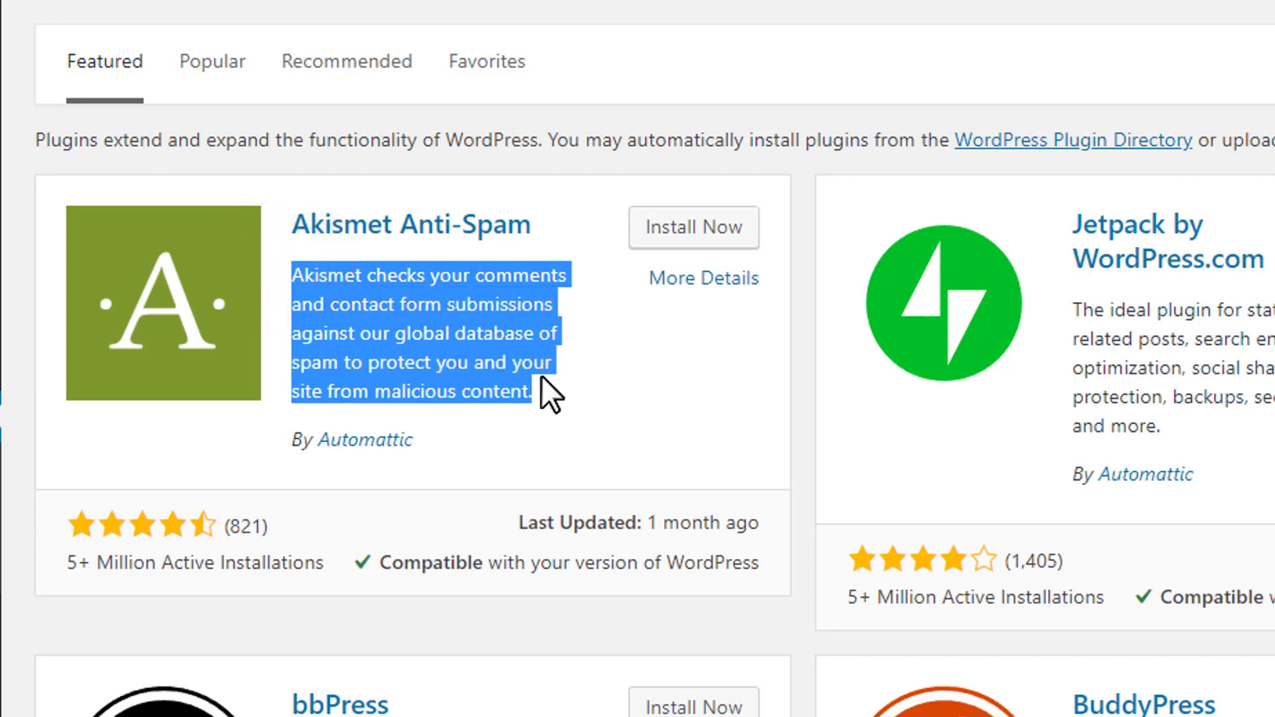
pyautogui.click(572, 397)
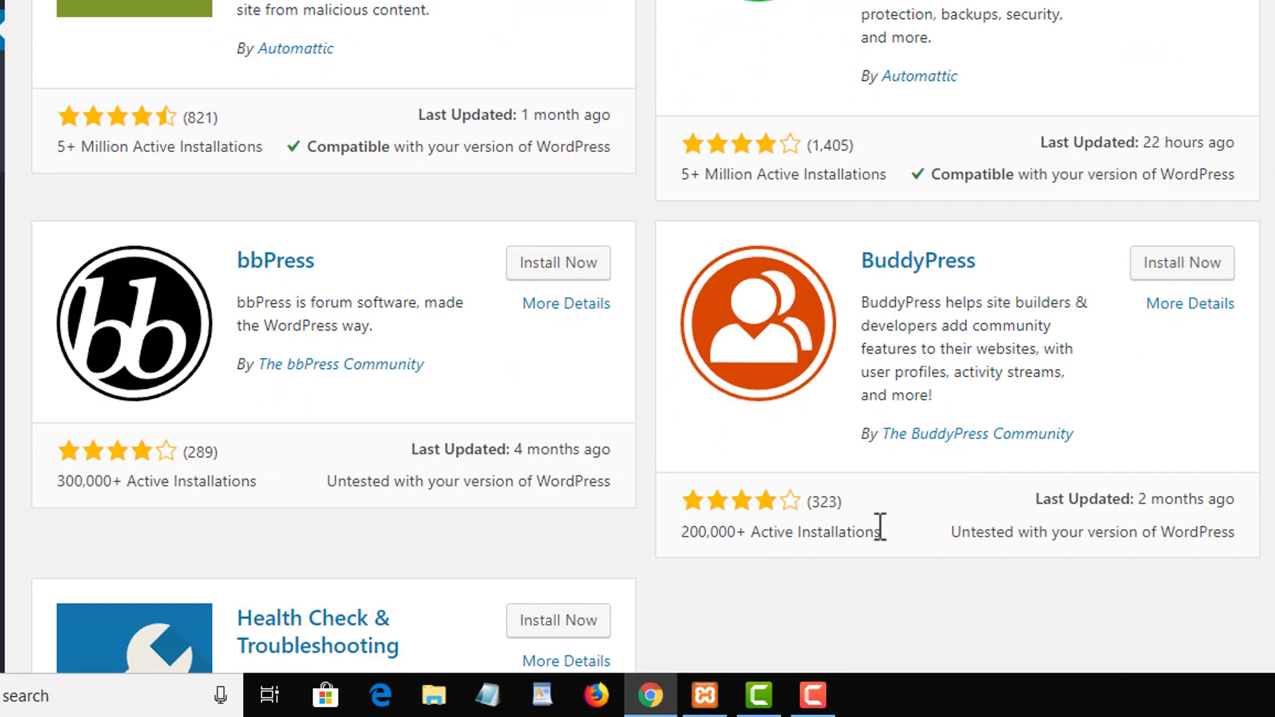
pyautogui.scroll(-8, 684, 266)
pyautogui.scroll(10, 675, 229)
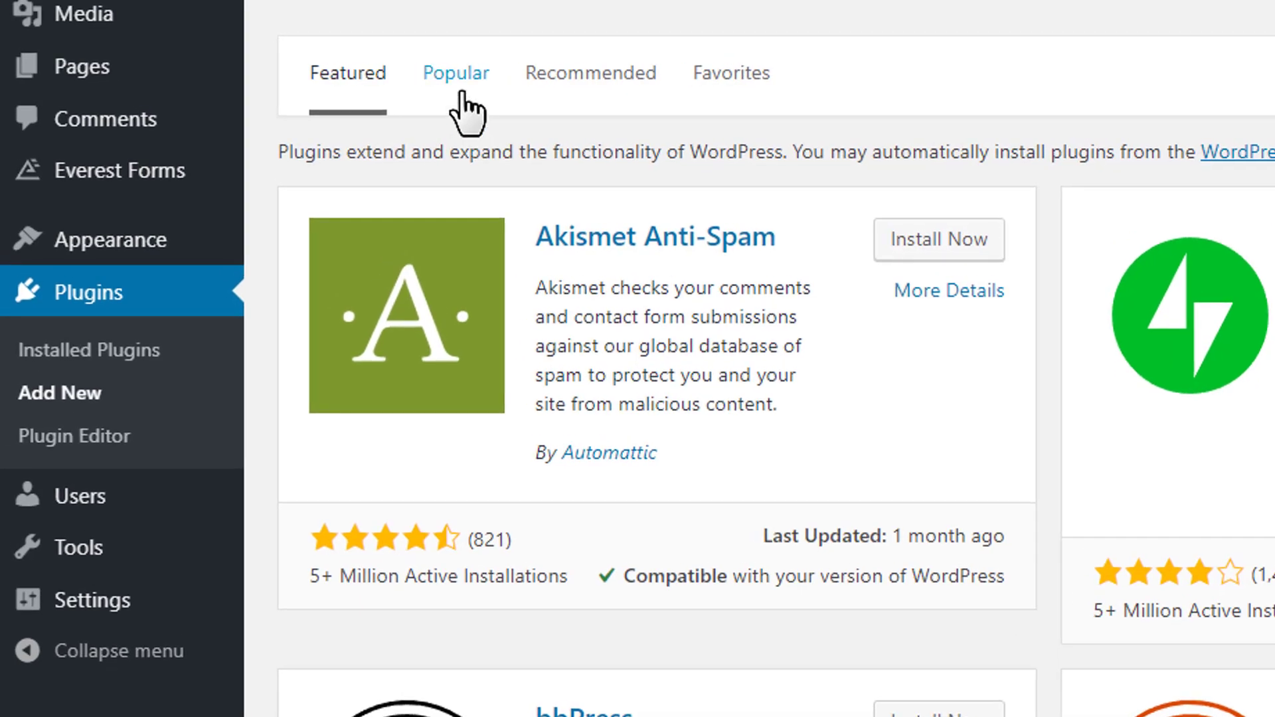
# Show the popular plugins and browse through the list of available ones
pyautogui.click(461, 95)
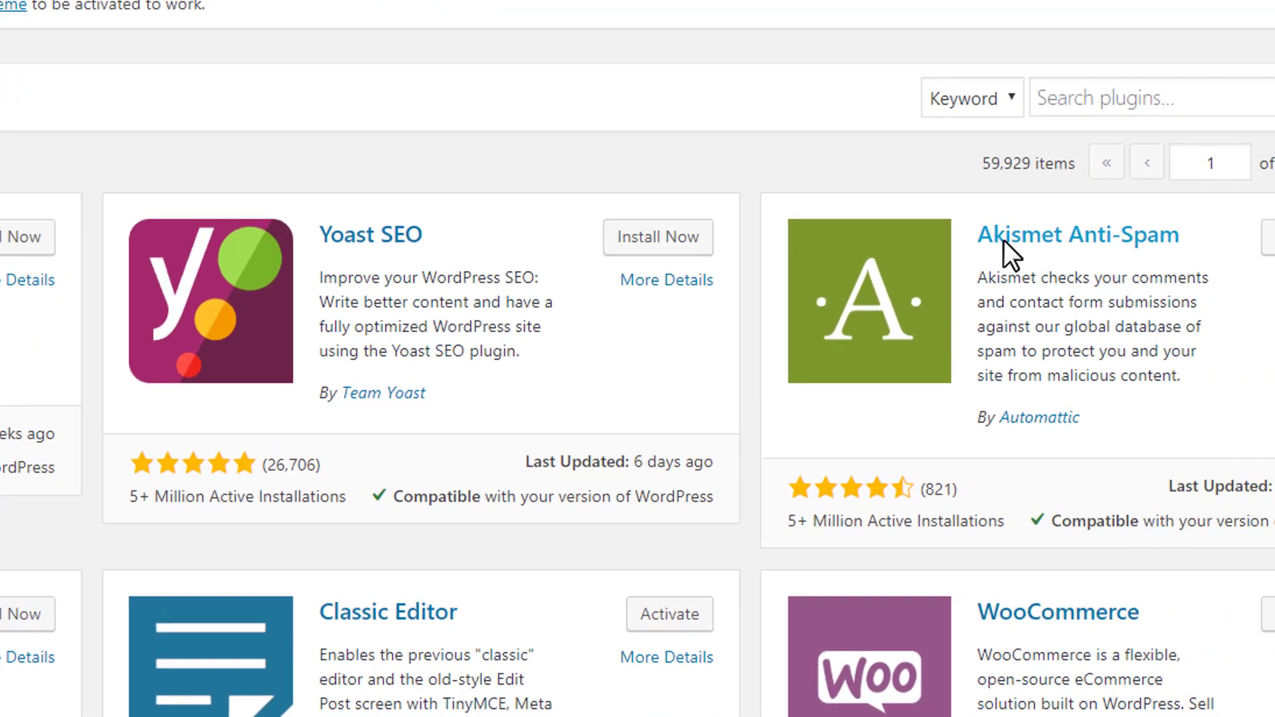
pyautogui.scroll(-3, 751, 395)
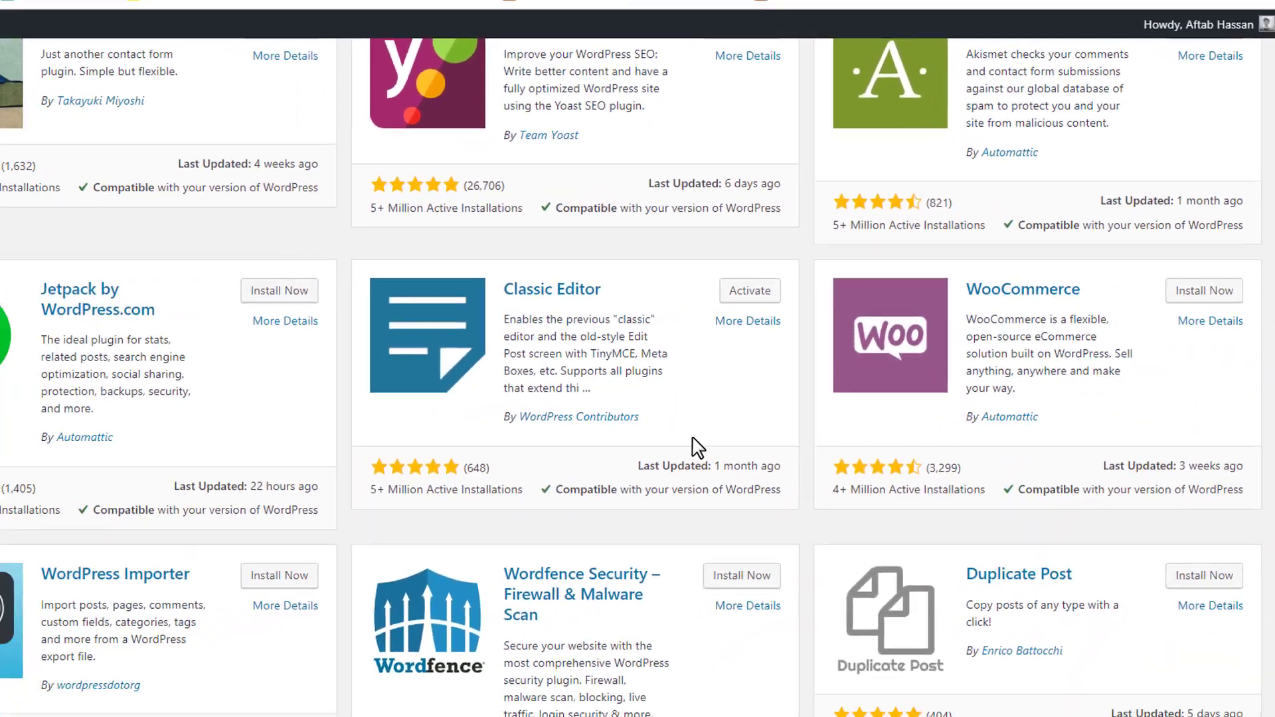
pyautogui.scroll(-4, 757, 426)
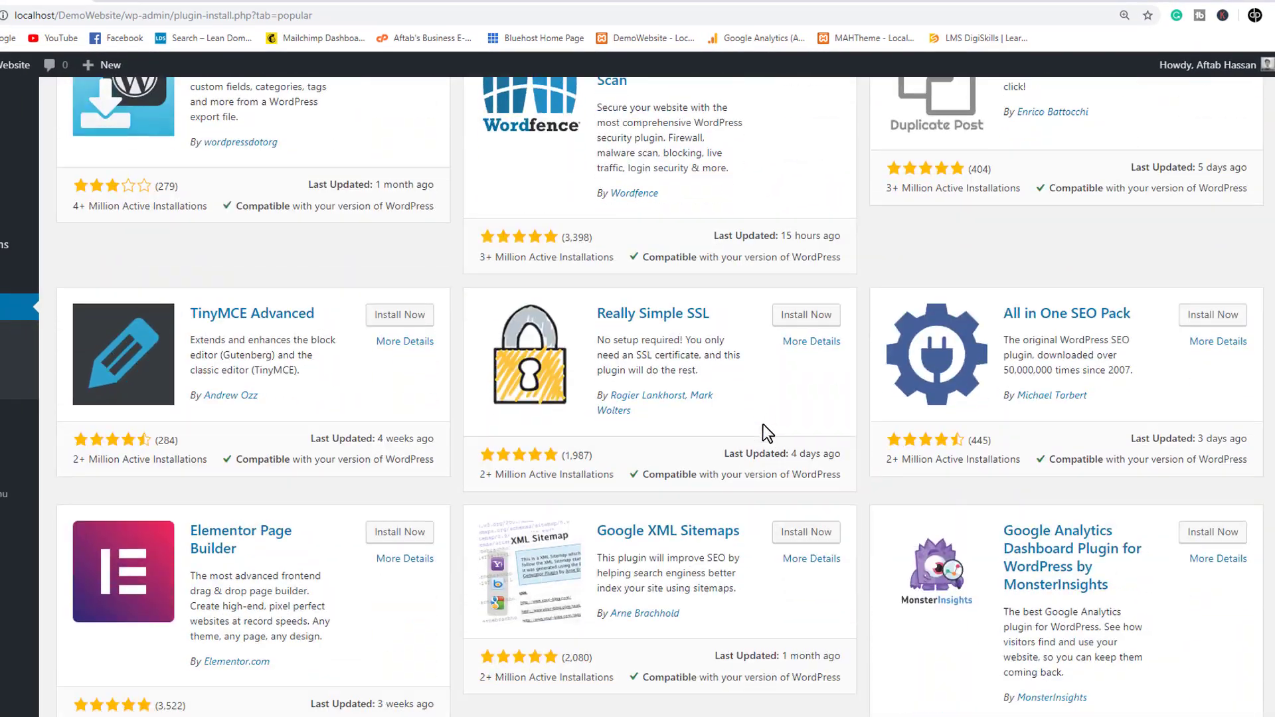
pyautogui.scroll(-9, 763, 424)
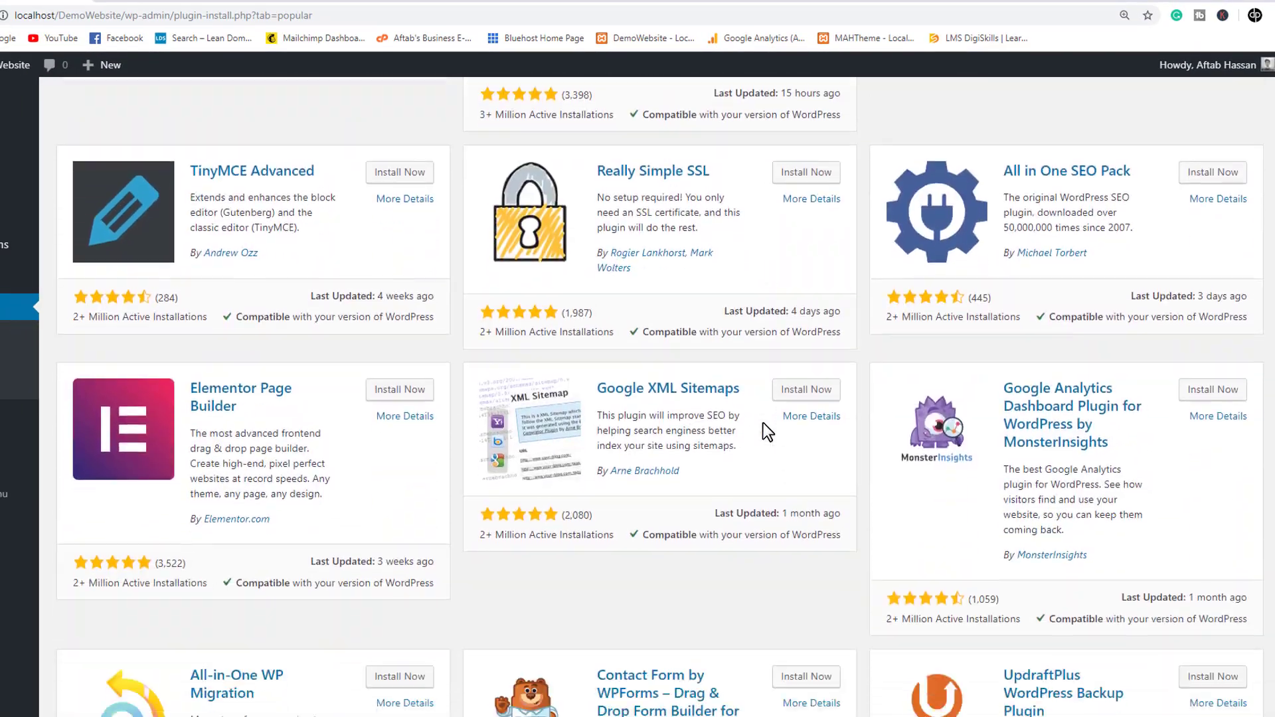
pyautogui.scroll(-3, 763, 418)
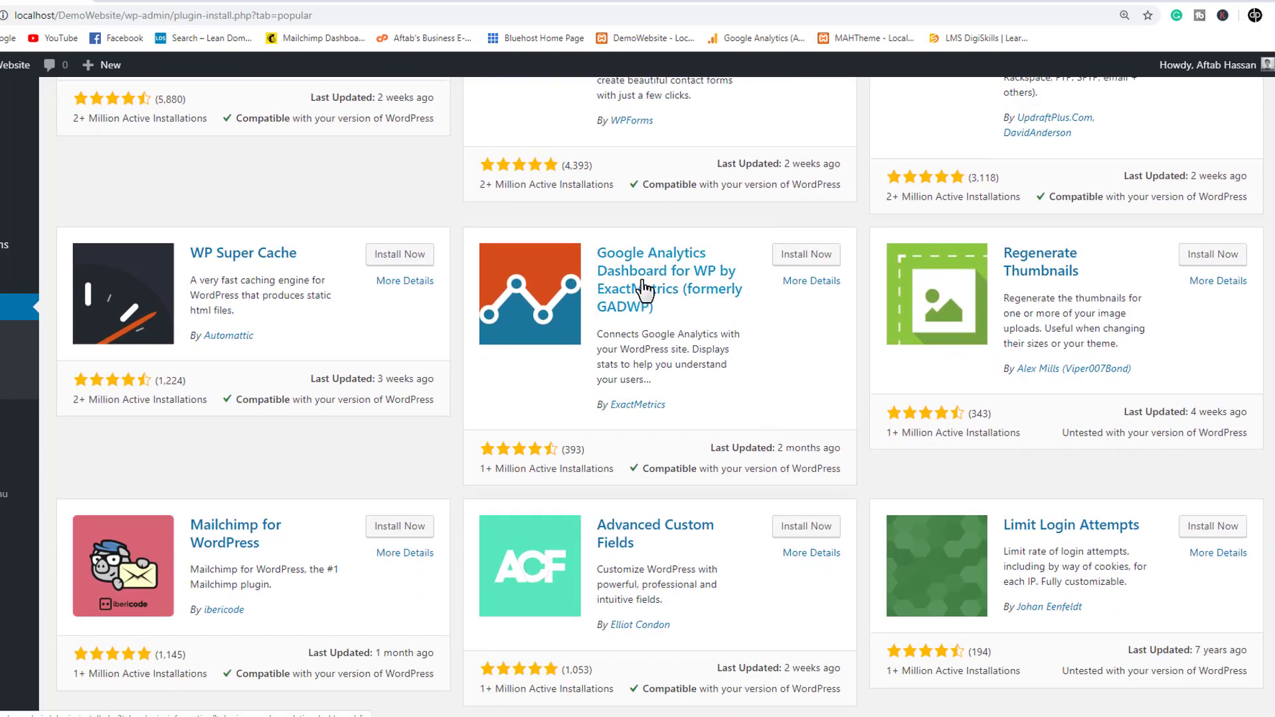
pyautogui.scroll(-8, 657, 303)
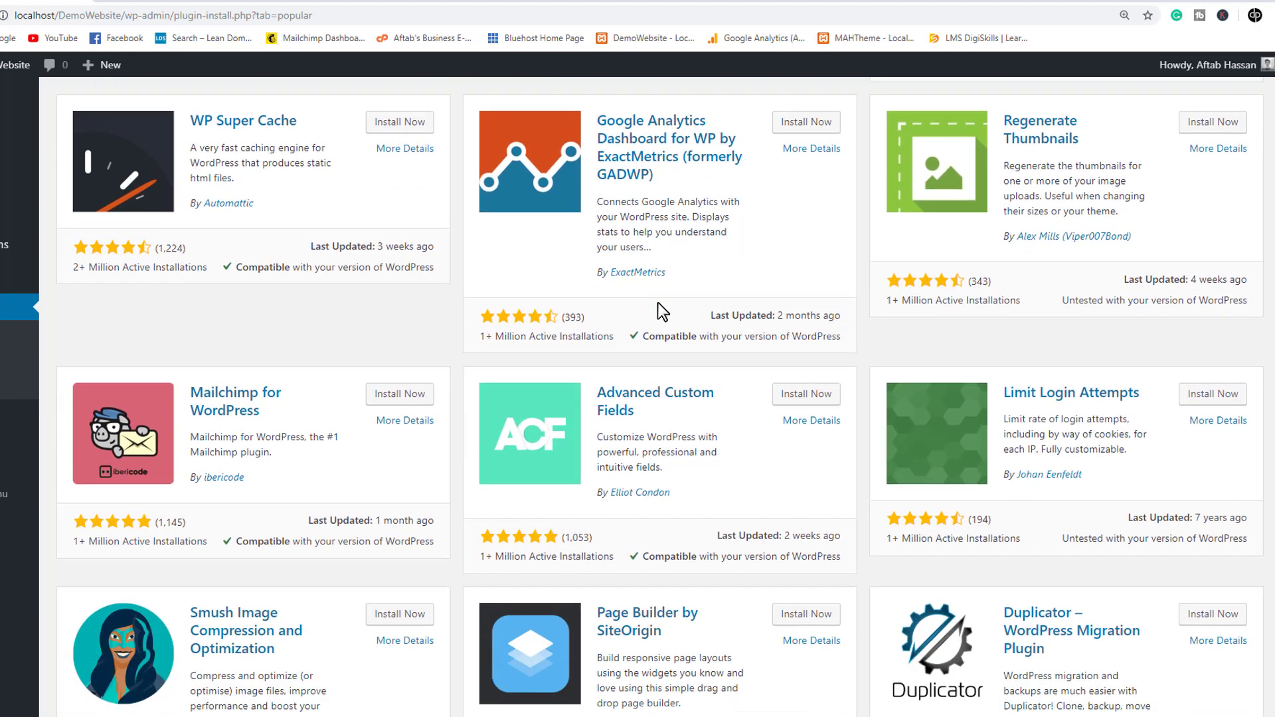
pyautogui.scroll(15, 659, 303)
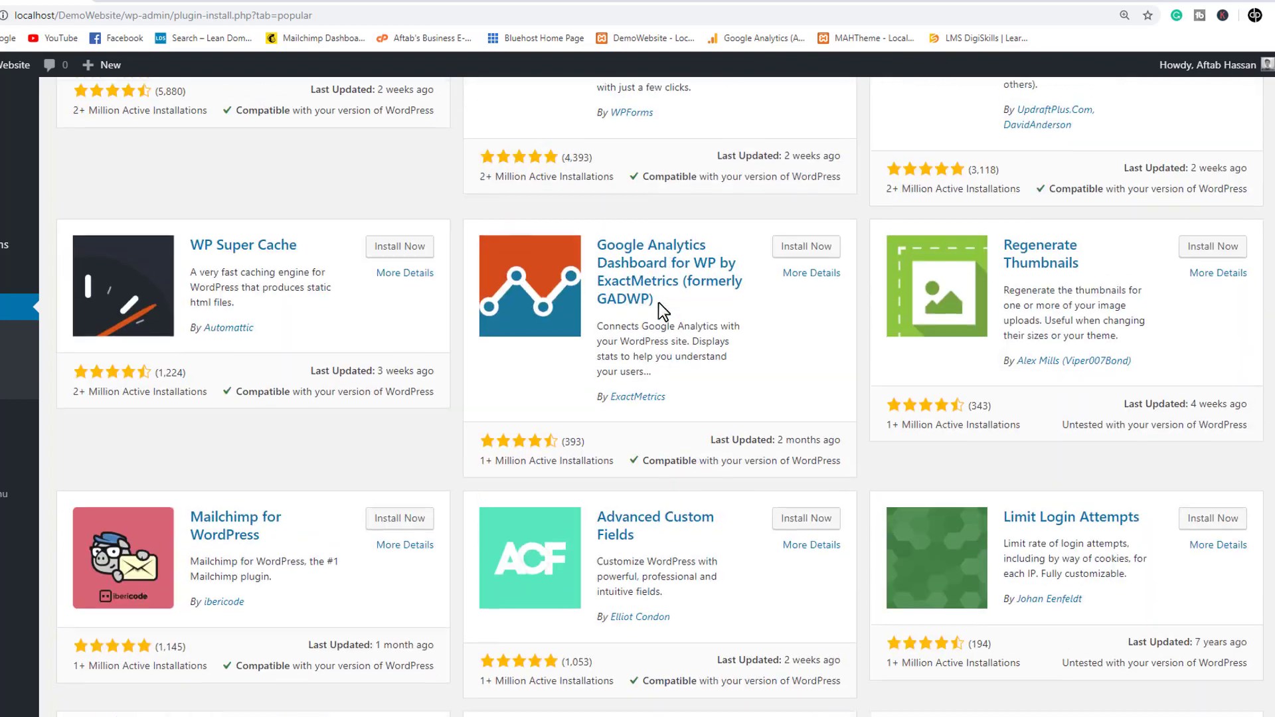
pyautogui.scroll(9, 660, 306)
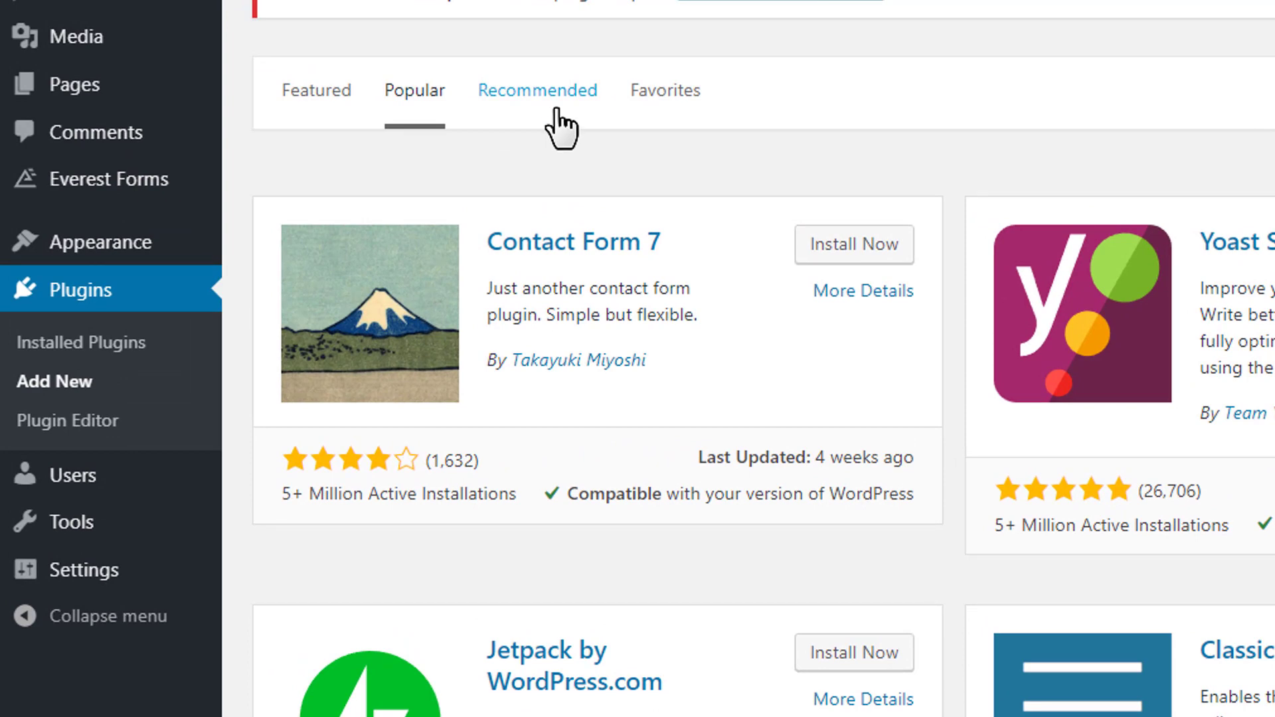
# Show the recommended plugins and look through the suggestions, including Yoast SEO, Elementor Page Builder, Jetpack, Autoptimize and TablePress
pyautogui.click(557, 111)
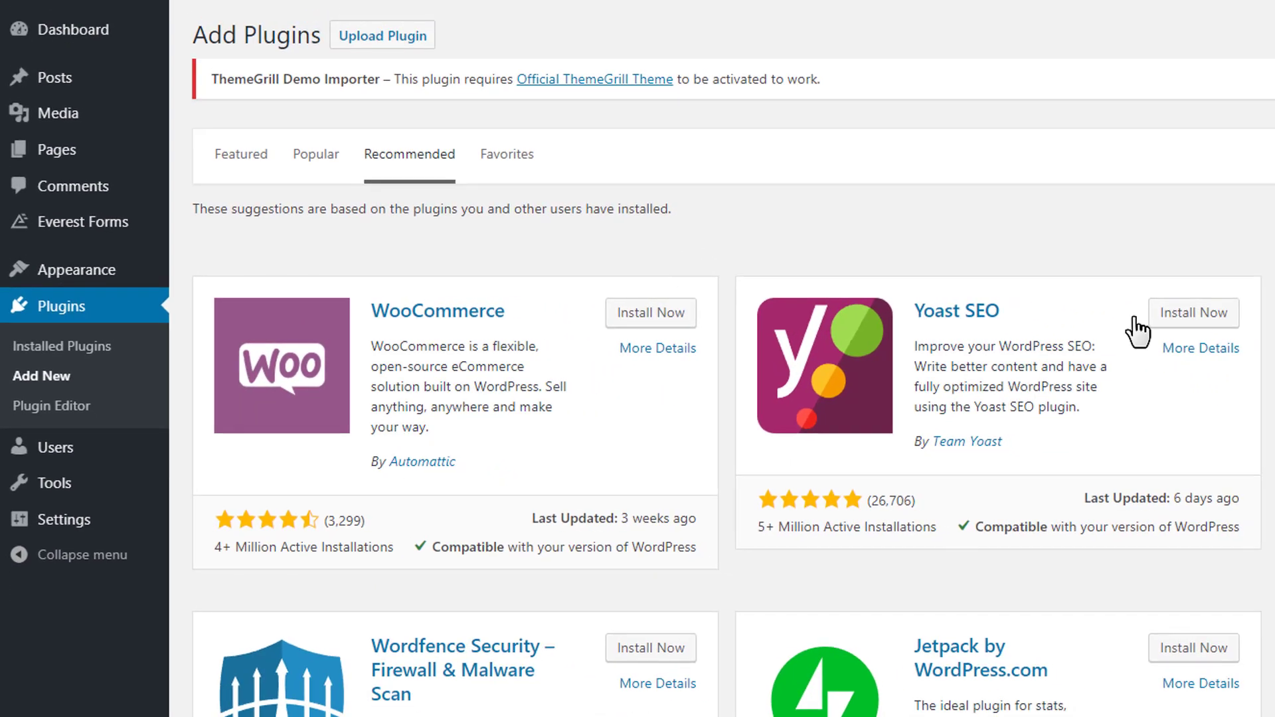
pyautogui.scroll(-1, 1139, 358)
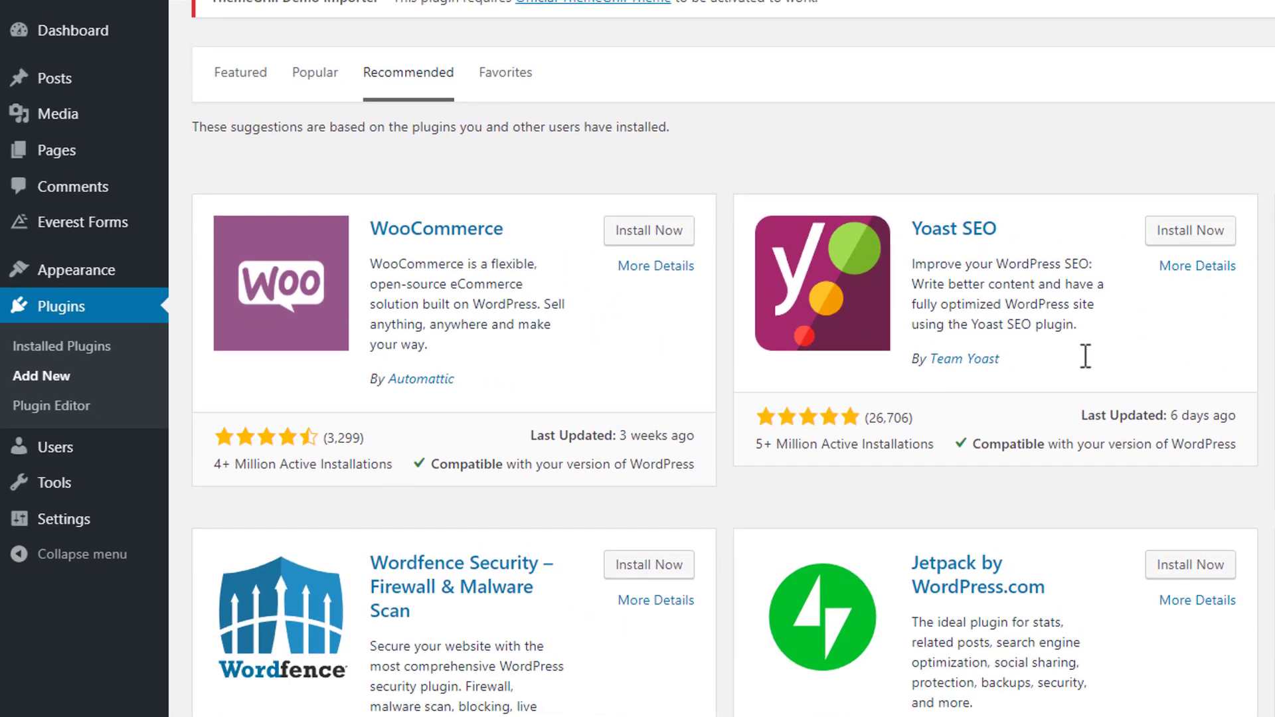
pyautogui.scroll(1, 1161, 359)
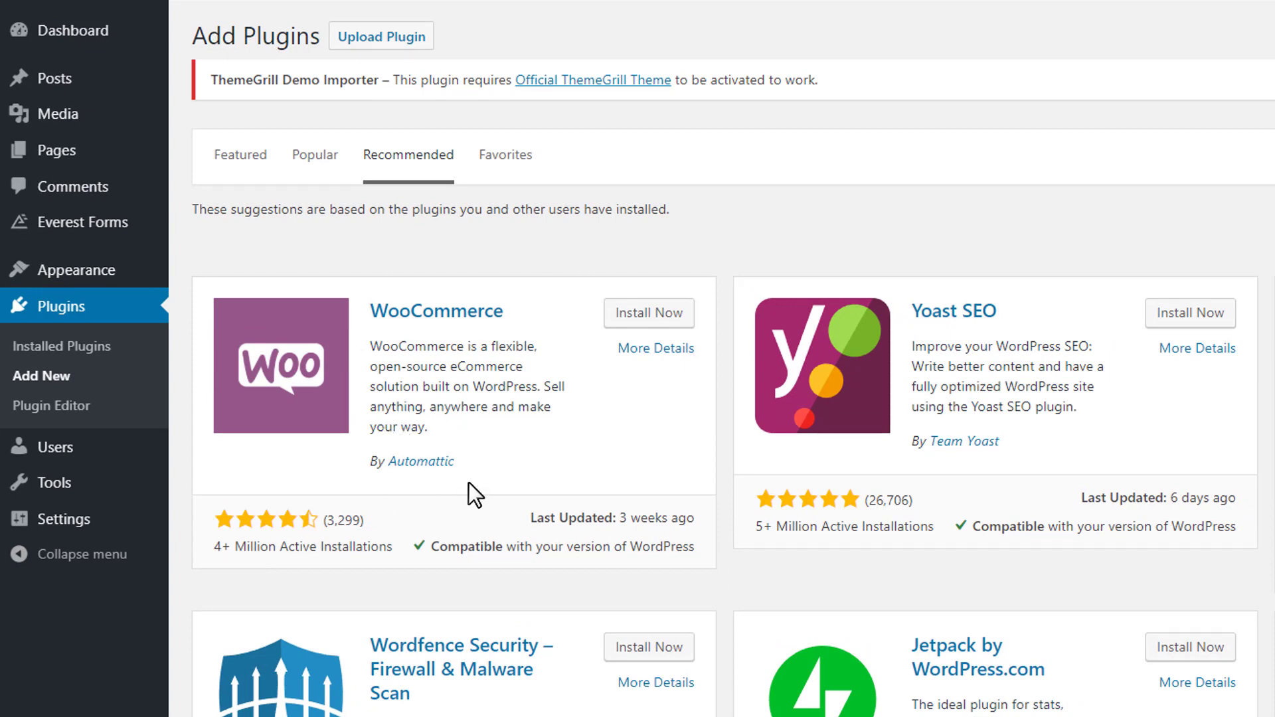
pyautogui.scroll(-3, 1002, 314)
pyautogui.scroll(1, 1002, 312)
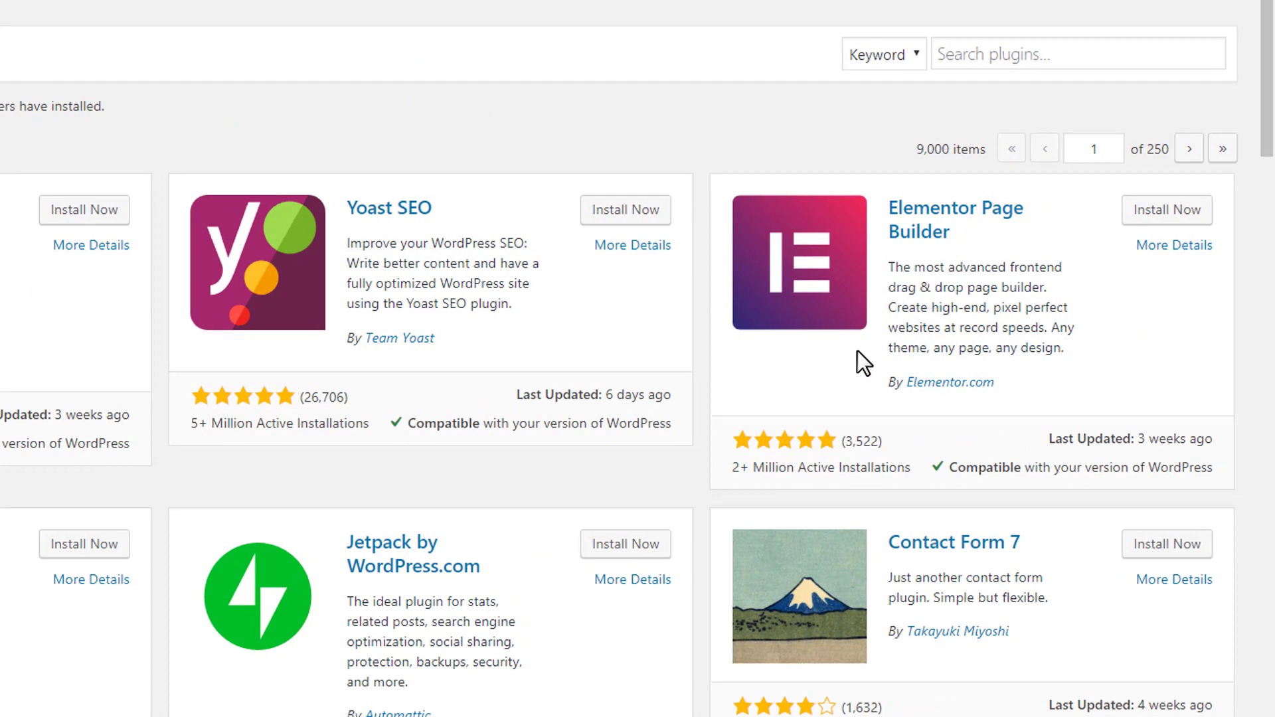
pyautogui.scroll(-3, 858, 351)
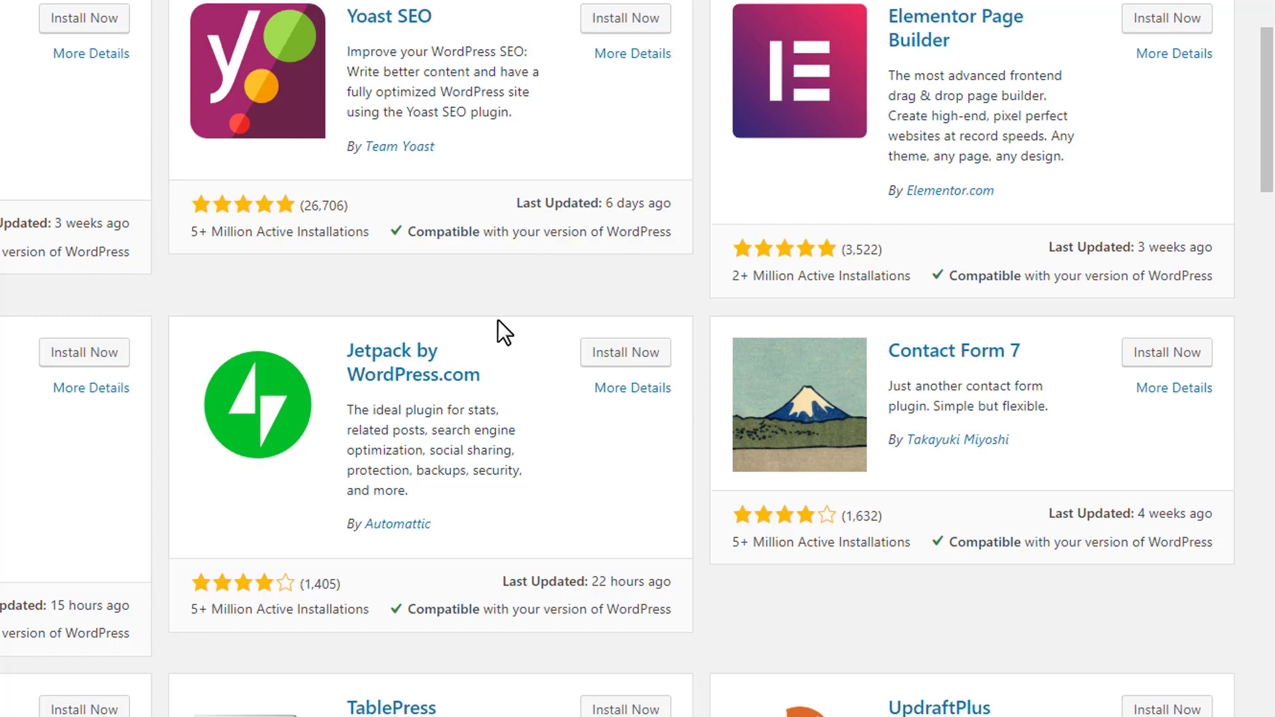
pyautogui.scroll(-5, 717, 372)
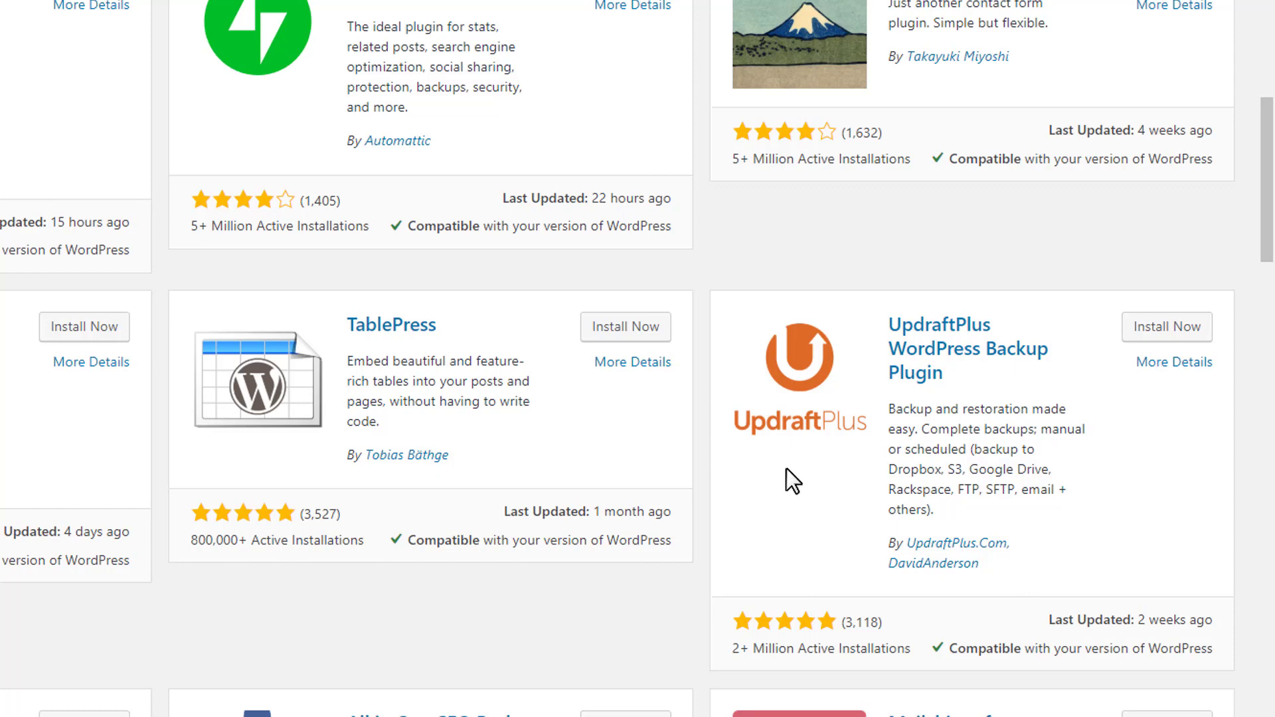
pyautogui.scroll(-1, 787, 468)
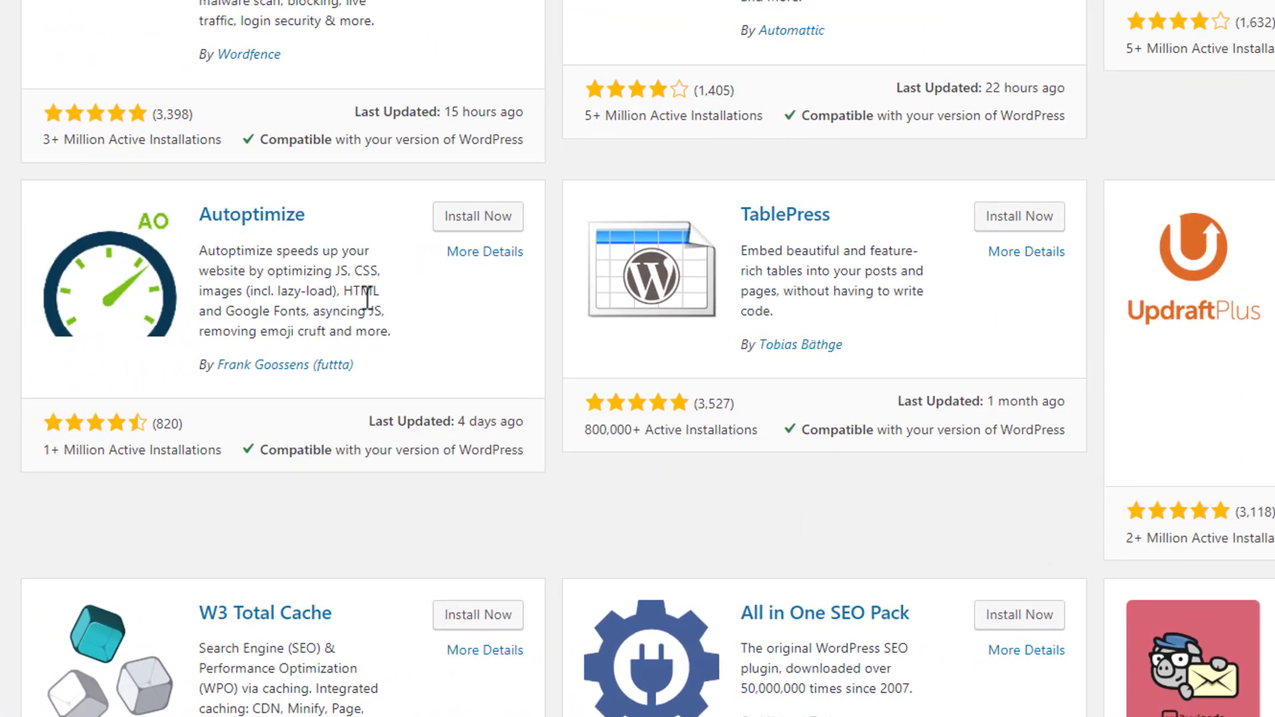
pyautogui.scroll(-1, 624, 253)
pyautogui.scroll(8, 628, 250)
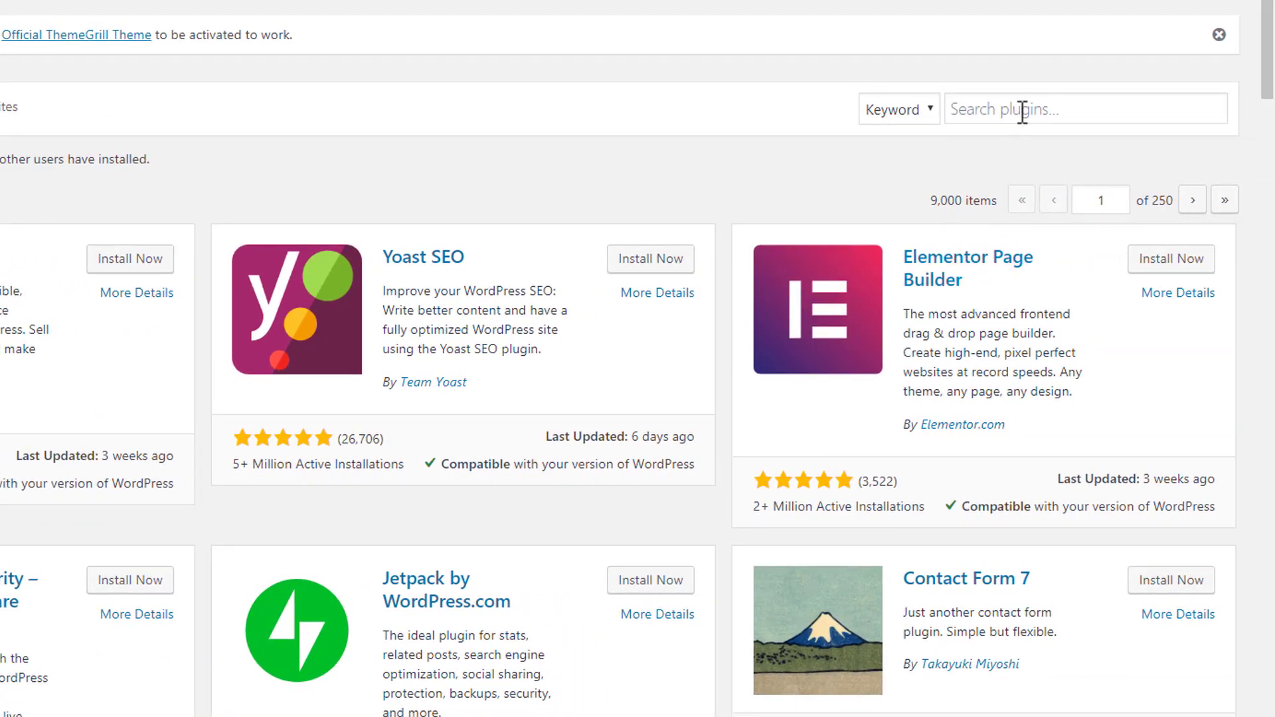
# Search the plugin directory for the keyword "social" and browse through the matching plugins
pyautogui.click(797, 164)
pyautogui.click(1007, 111)
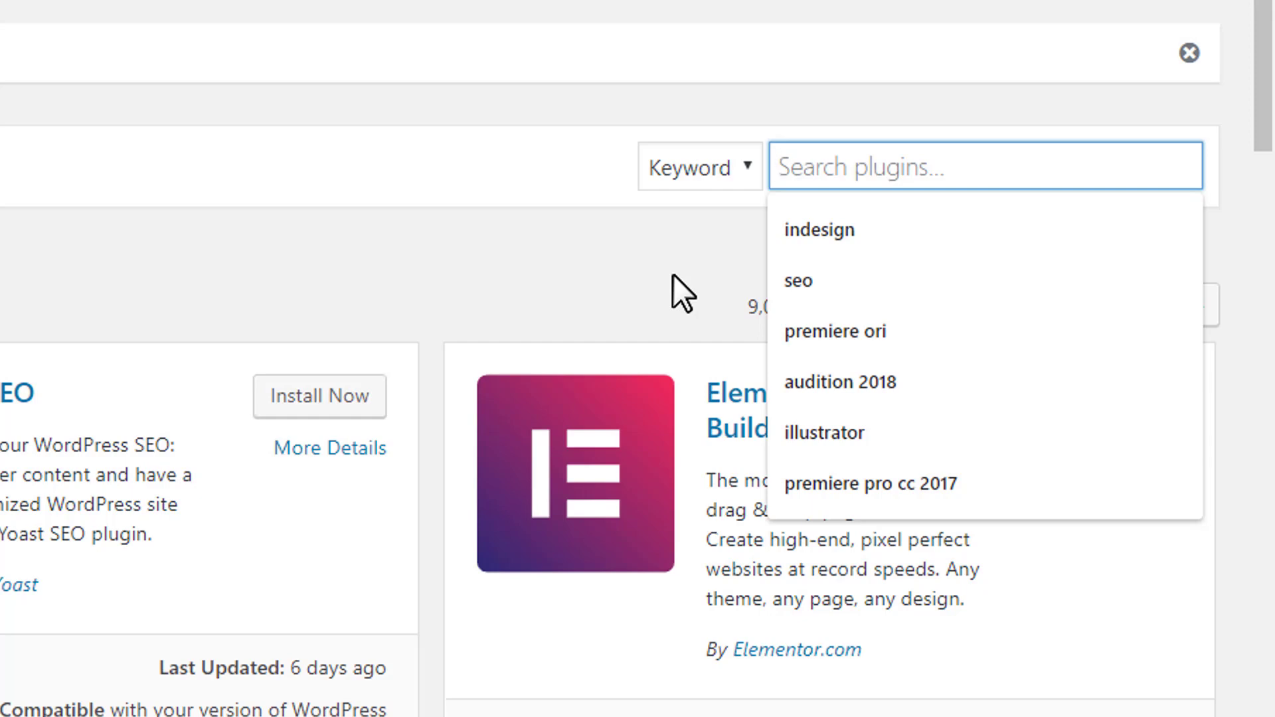
pyautogui.write('social')
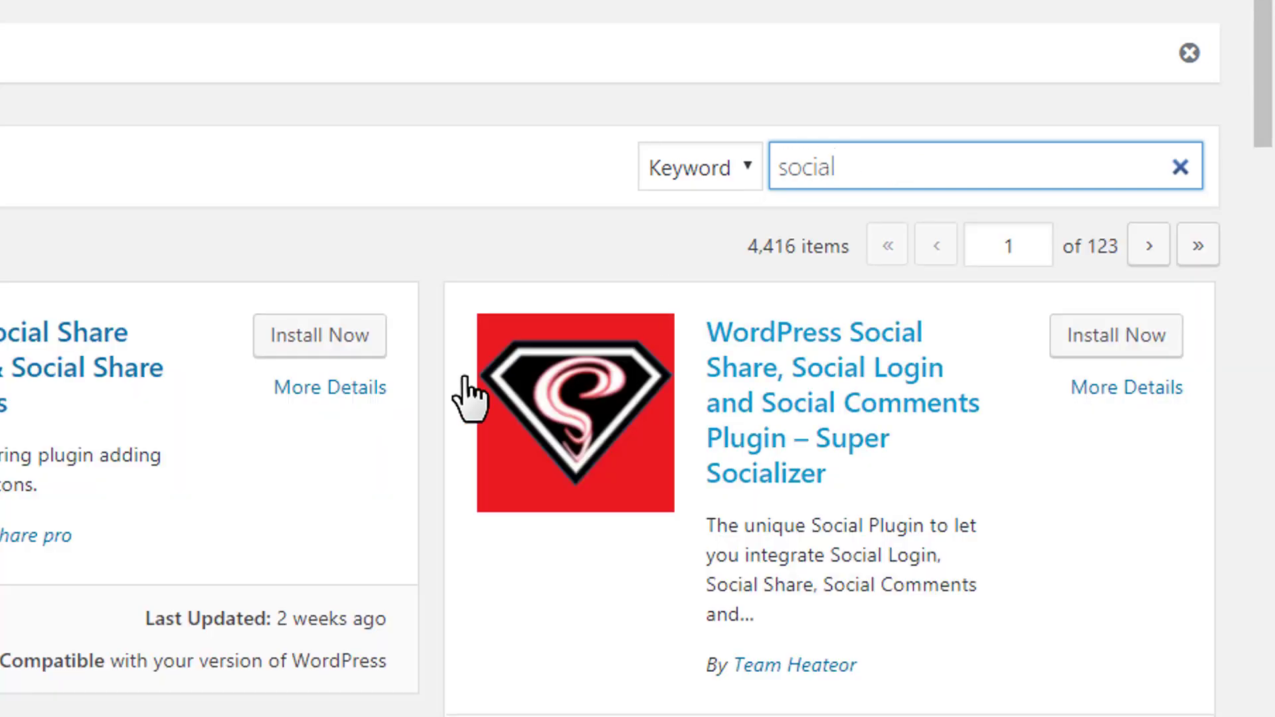
pyautogui.scroll(-10, 480, 348)
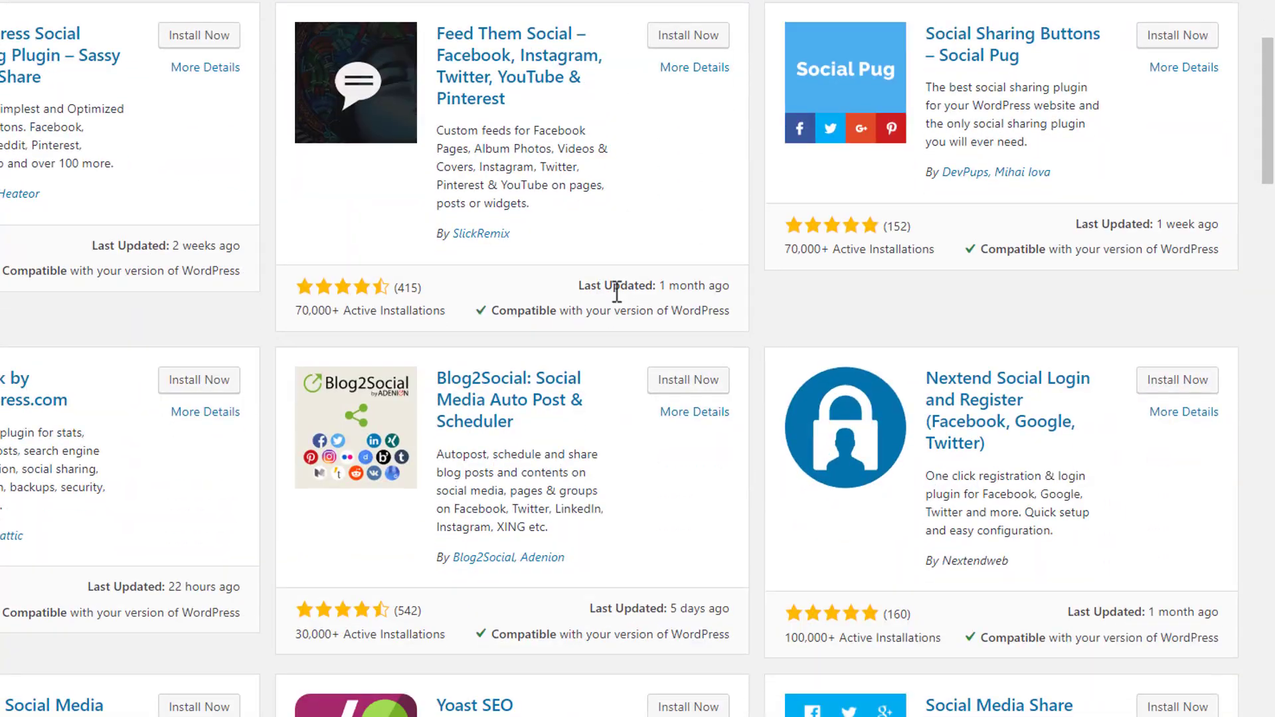
pyautogui.scroll(-8, 618, 292)
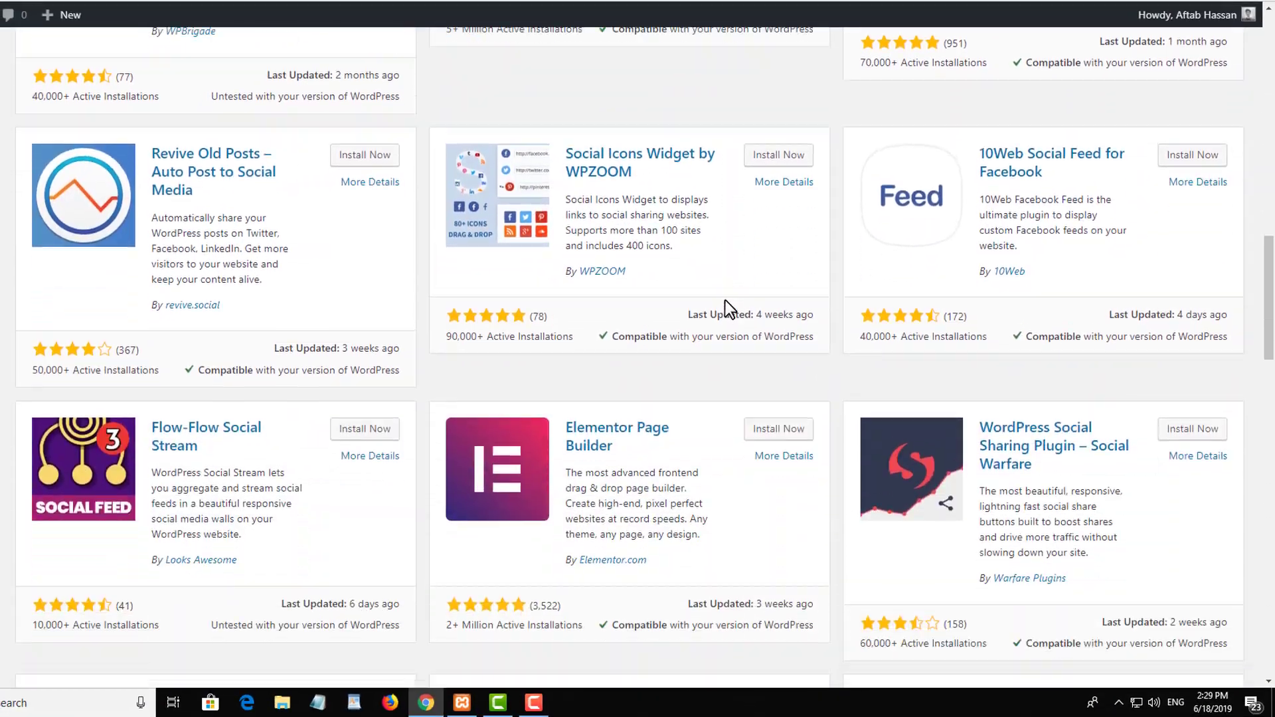
pyautogui.scroll(-5, 725, 300)
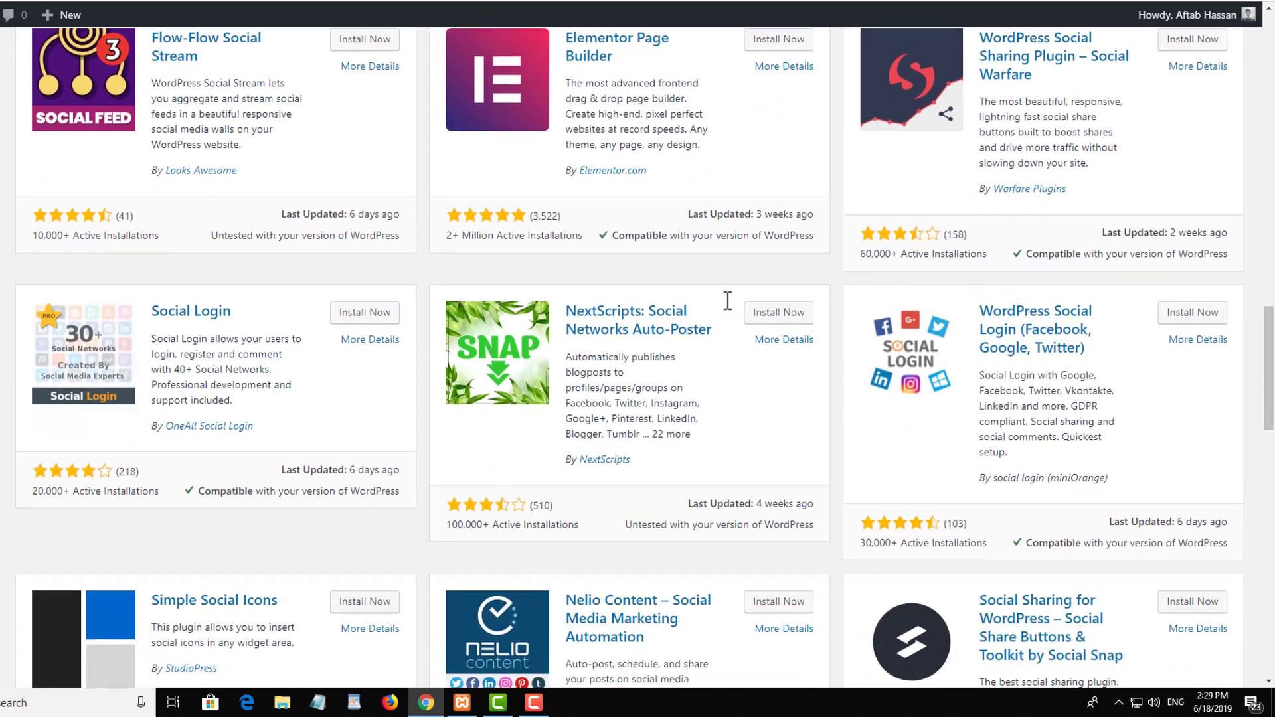
pyautogui.scroll(6, 726, 302)
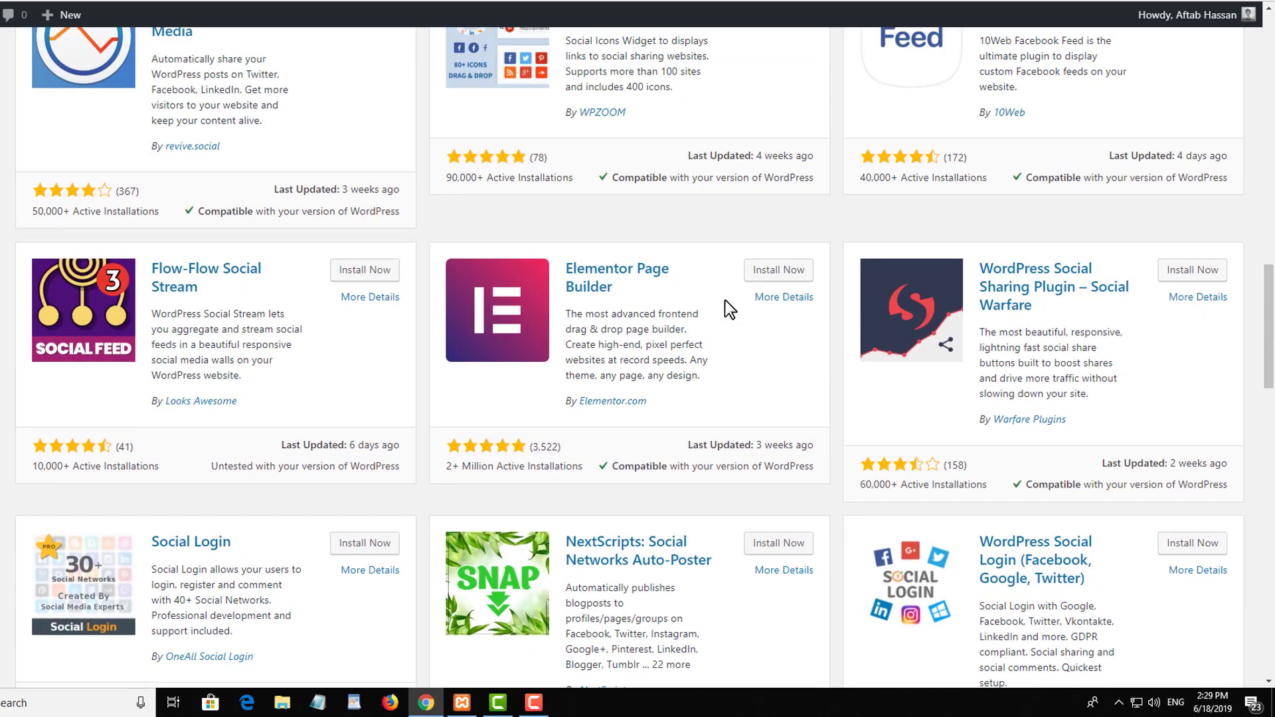
pyautogui.scroll(-8, 727, 305)
pyautogui.scroll(-3, 725, 300)
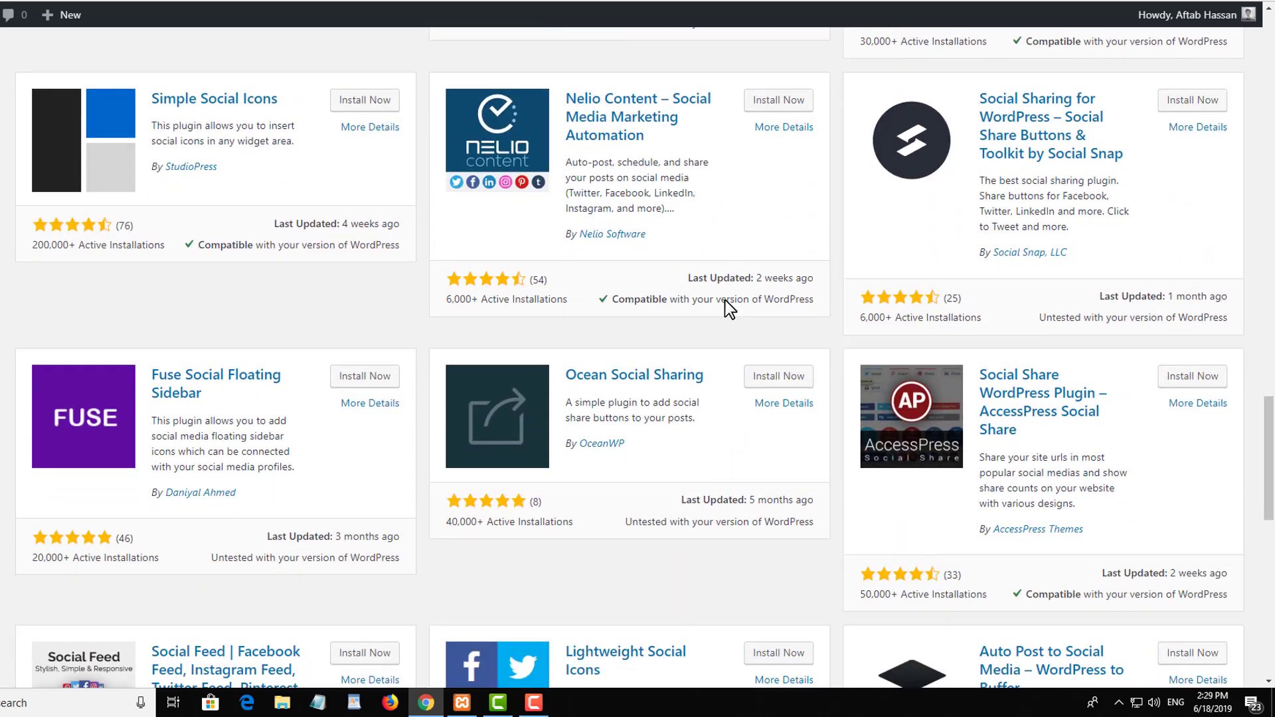
pyautogui.scroll(-4, 734, 334)
pyautogui.scroll(8, 736, 334)
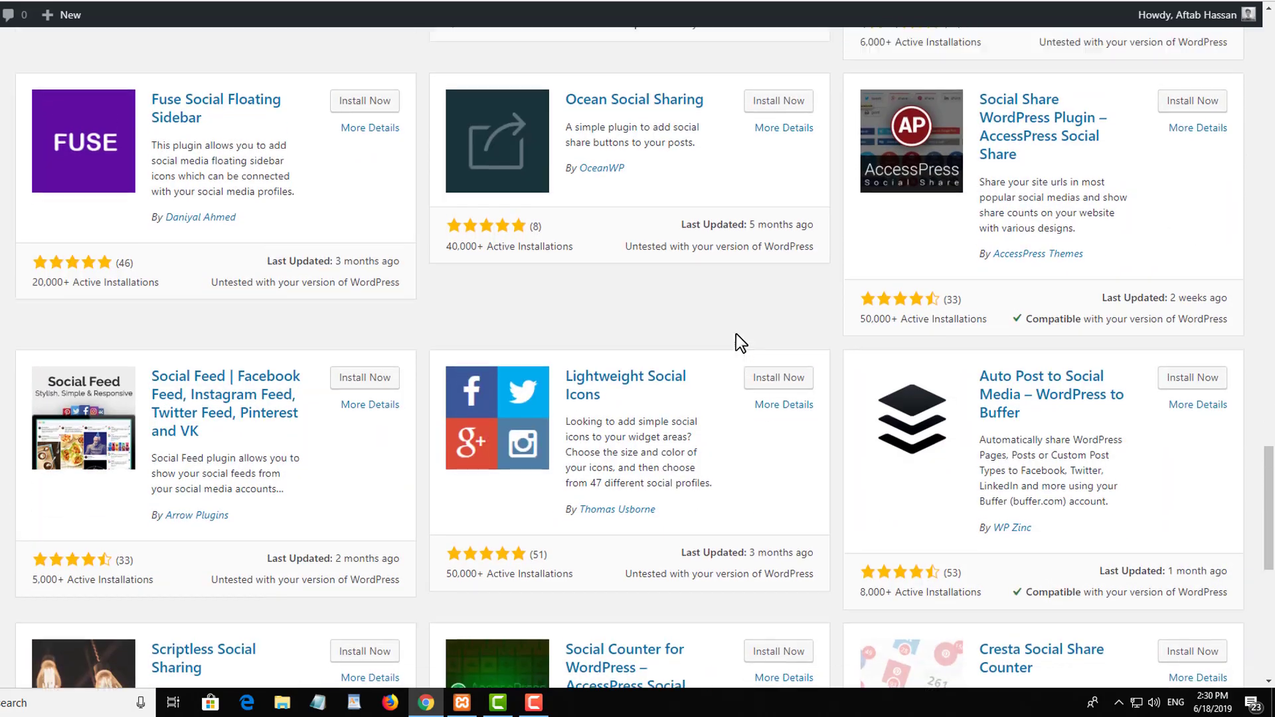
pyautogui.scroll(15, 747, 359)
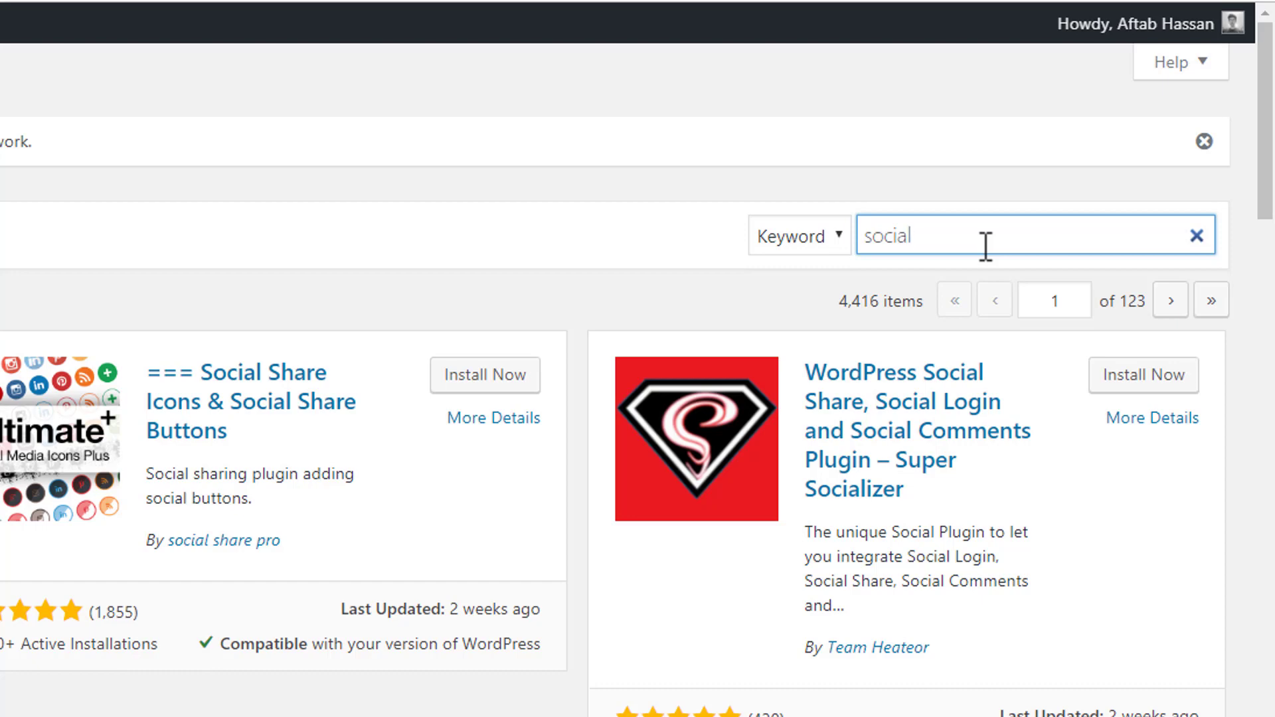
# Extend the plugin search keyword to "socialsharing", and clear the search term completely
pyautogui.write('sharing')
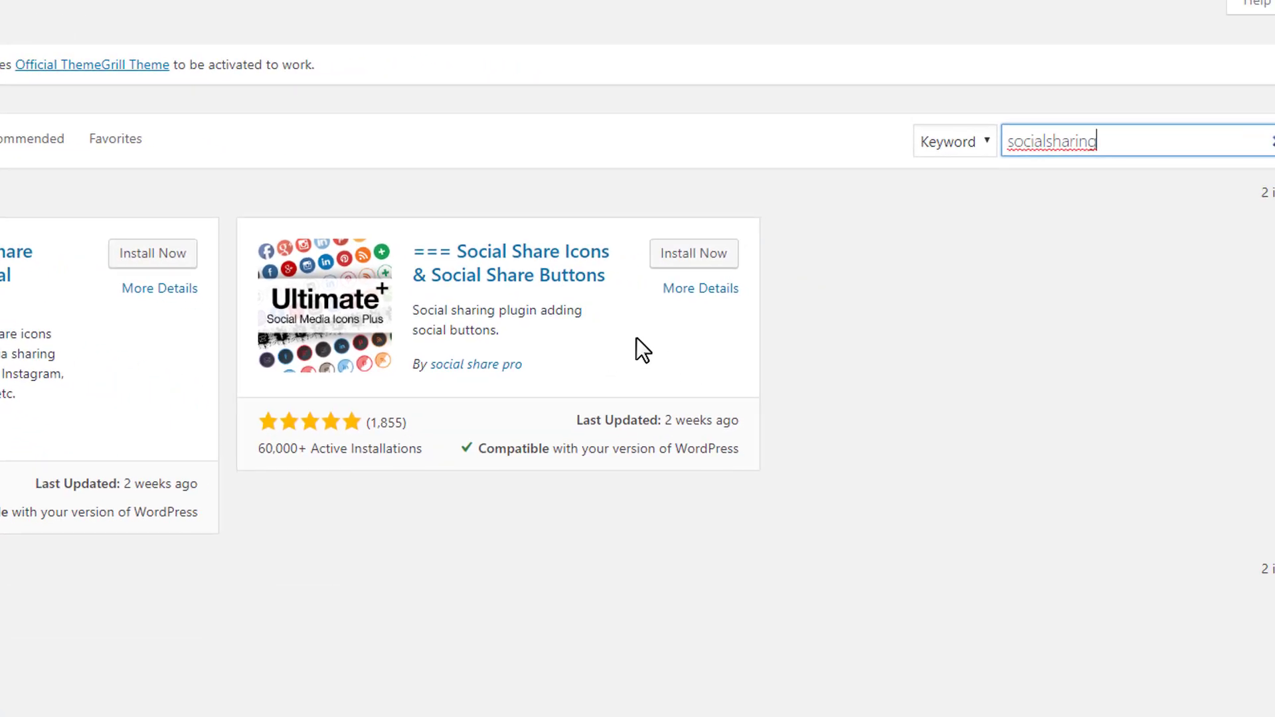
pyautogui.press('BackSpace')
pyautogui.press('BackSpace')
pyautogui.press('BackSpace')
pyautogui.press('BackSpace')
pyautogui.press('BackSpace')
pyautogui.press('BackSpace')
pyautogui.press('BackSpace')
pyautogui.press('BackSpace')
pyautogui.press('BackSpace')
pyautogui.press('BackSpace')
pyautogui.press('BackSpace')
pyautogui.press('BackSpace')
pyautogui.press('BackSpace')
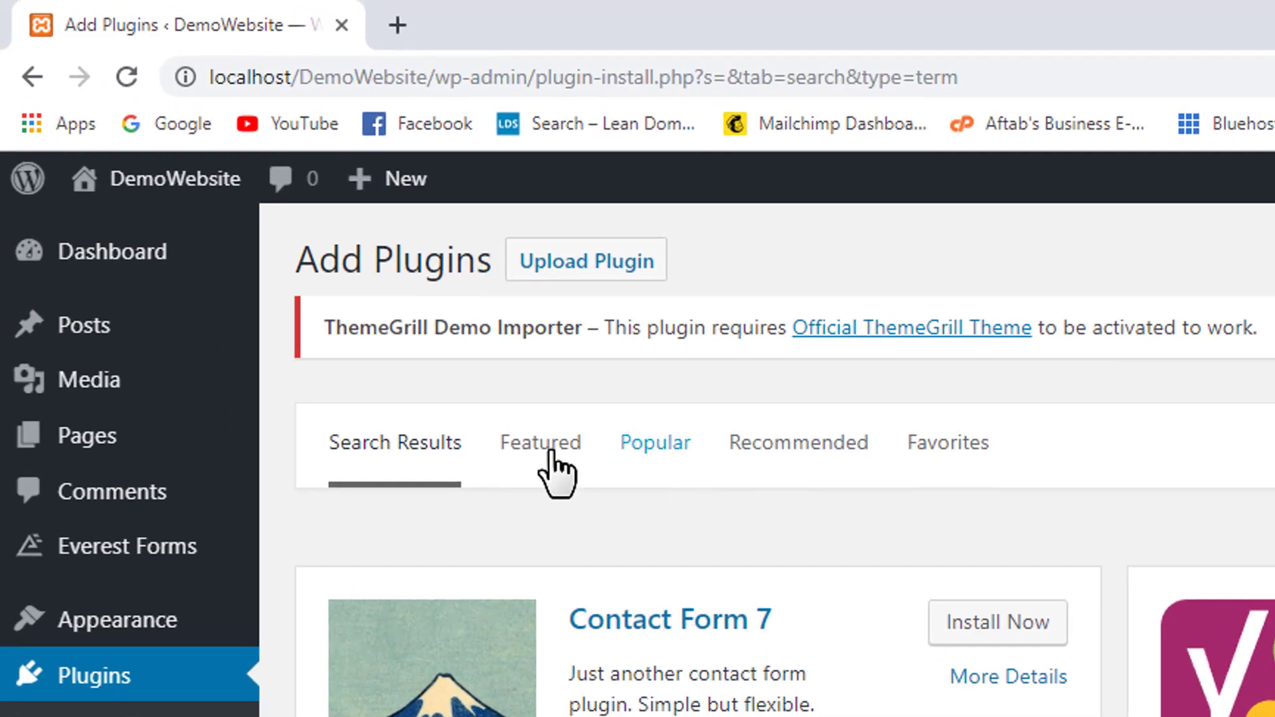
# Open the DemoWebsite front end in a new browser tab and switch to it
pyautogui.moveTo(181, 193)
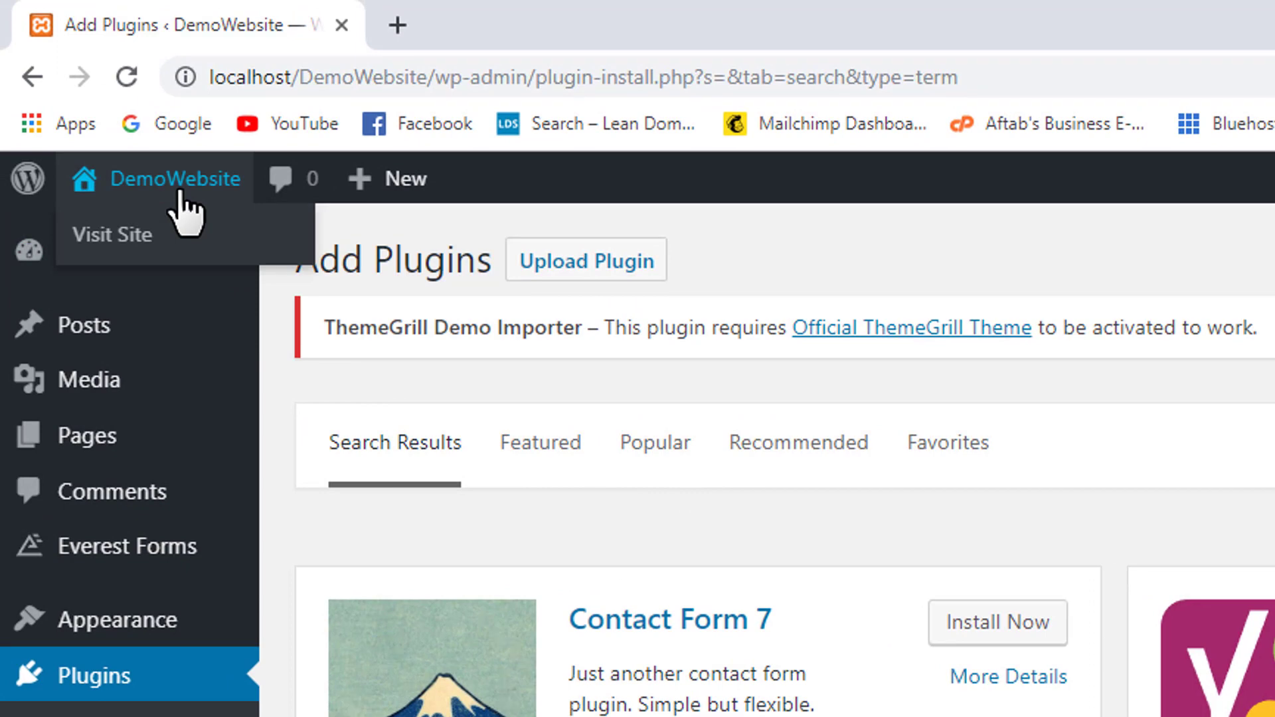
pyautogui.rightClick(180, 192)
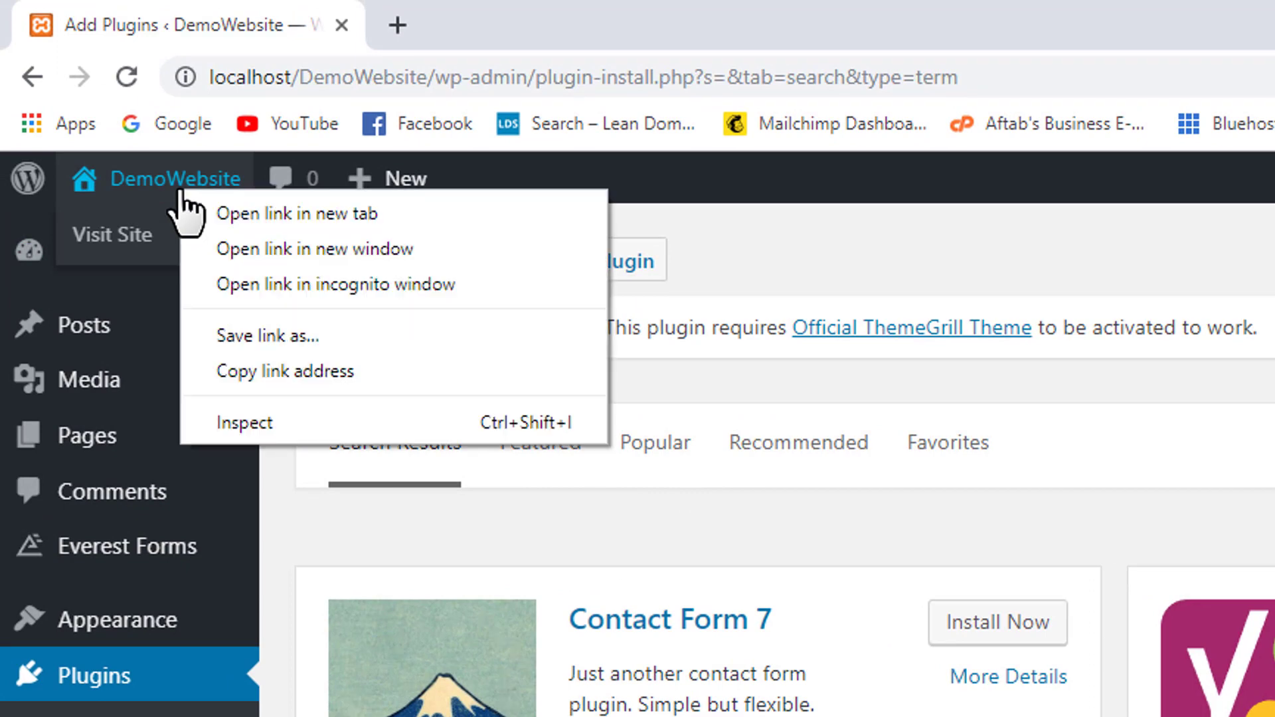
pyautogui.click(250, 221)
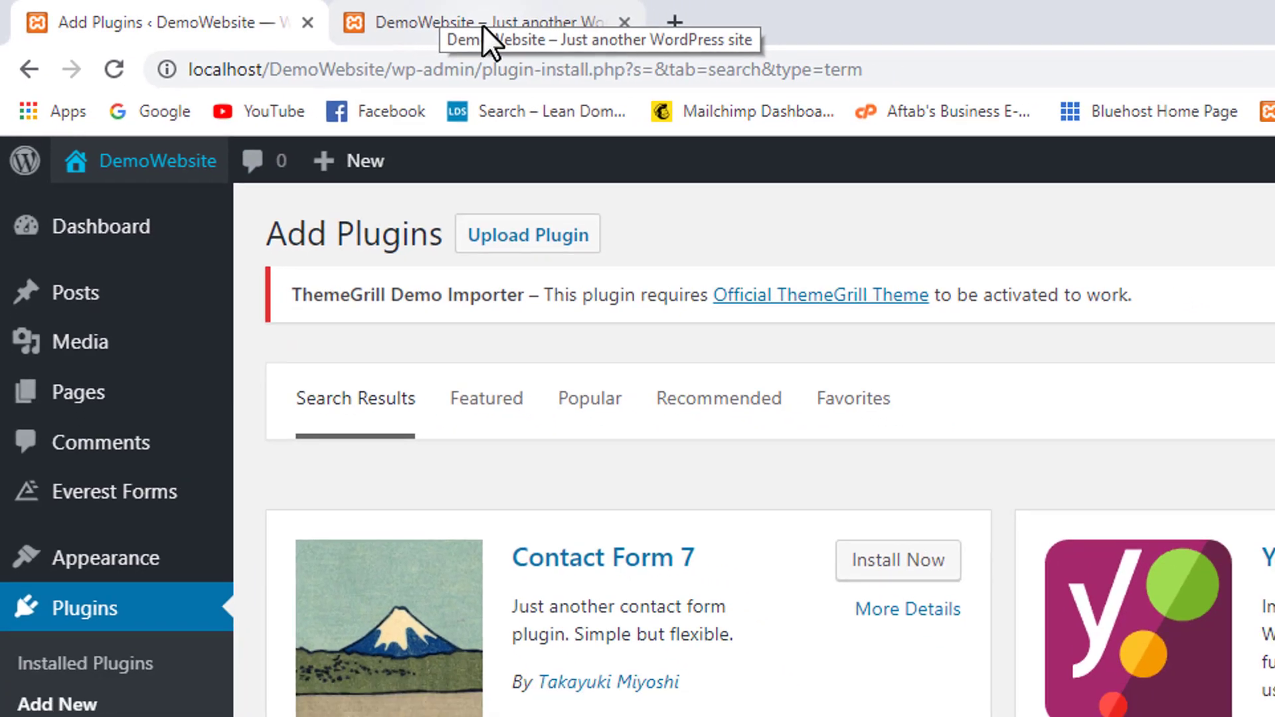
pyautogui.click(541, 28)
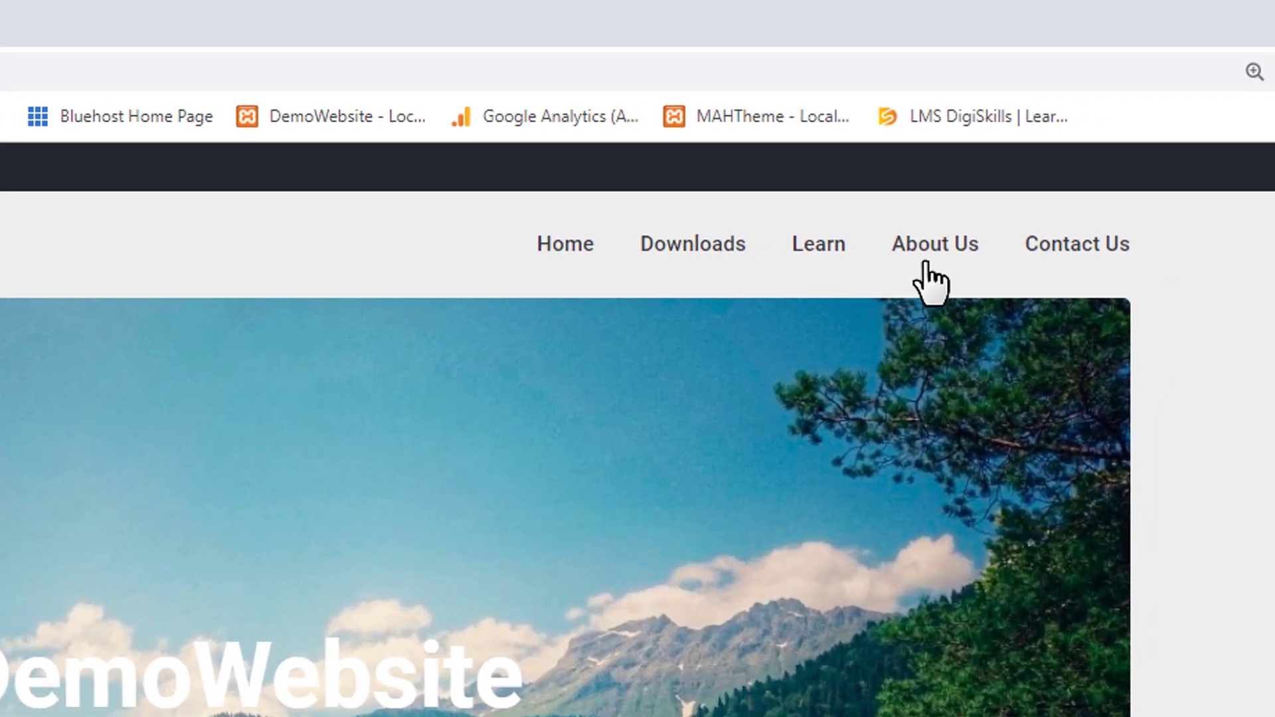
# Open the site's Contact Us page and check what content it has below the header image
pyautogui.click(1095, 253)
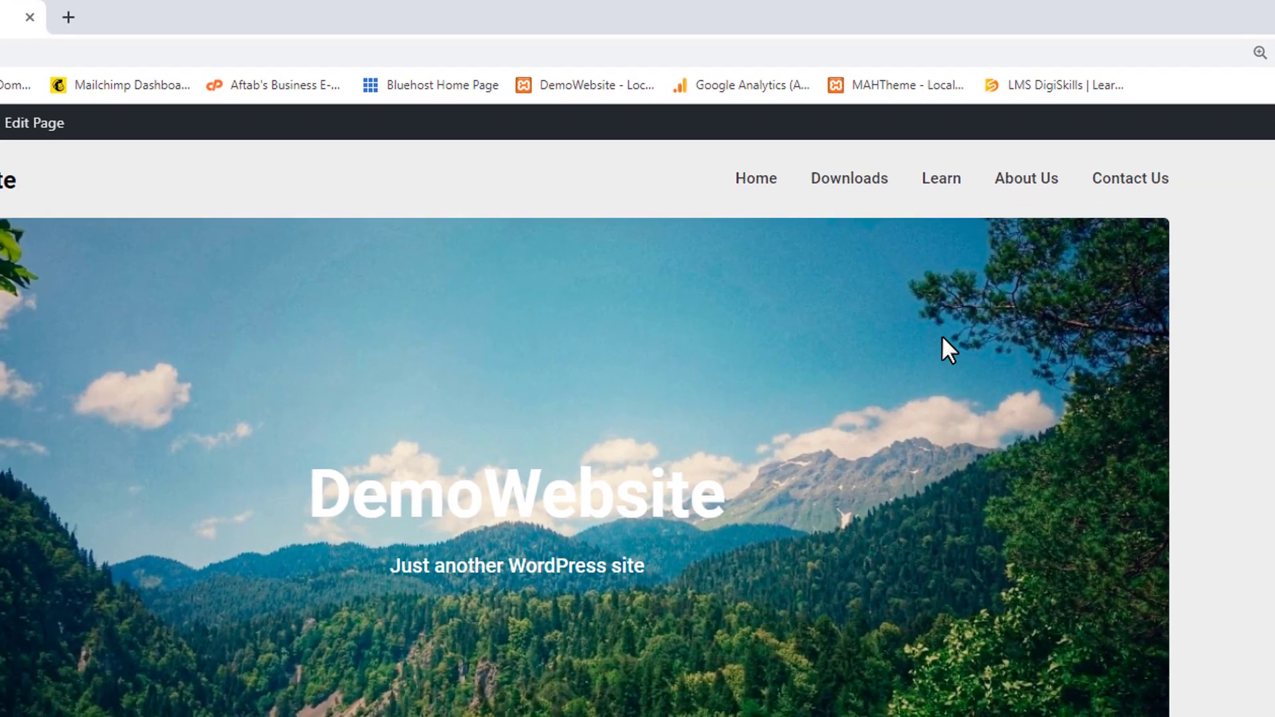
pyautogui.scroll(-7, 942, 338)
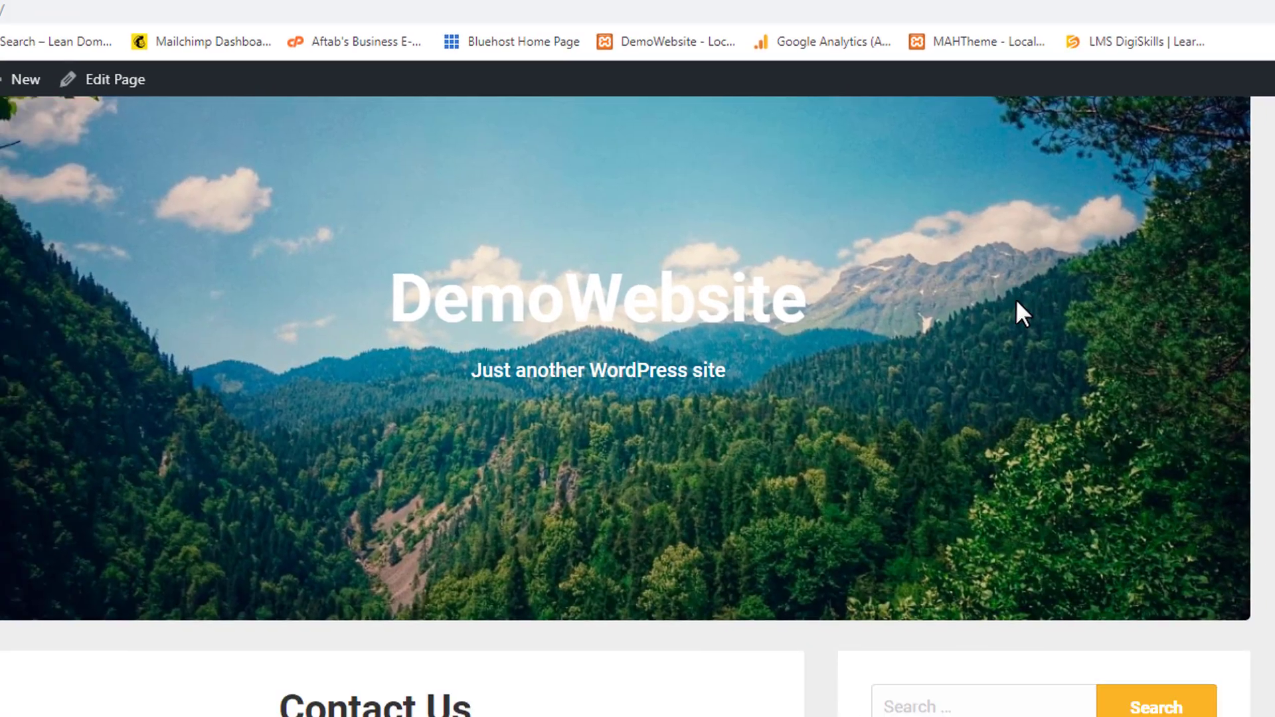
pyautogui.scroll(1, 531, 421)
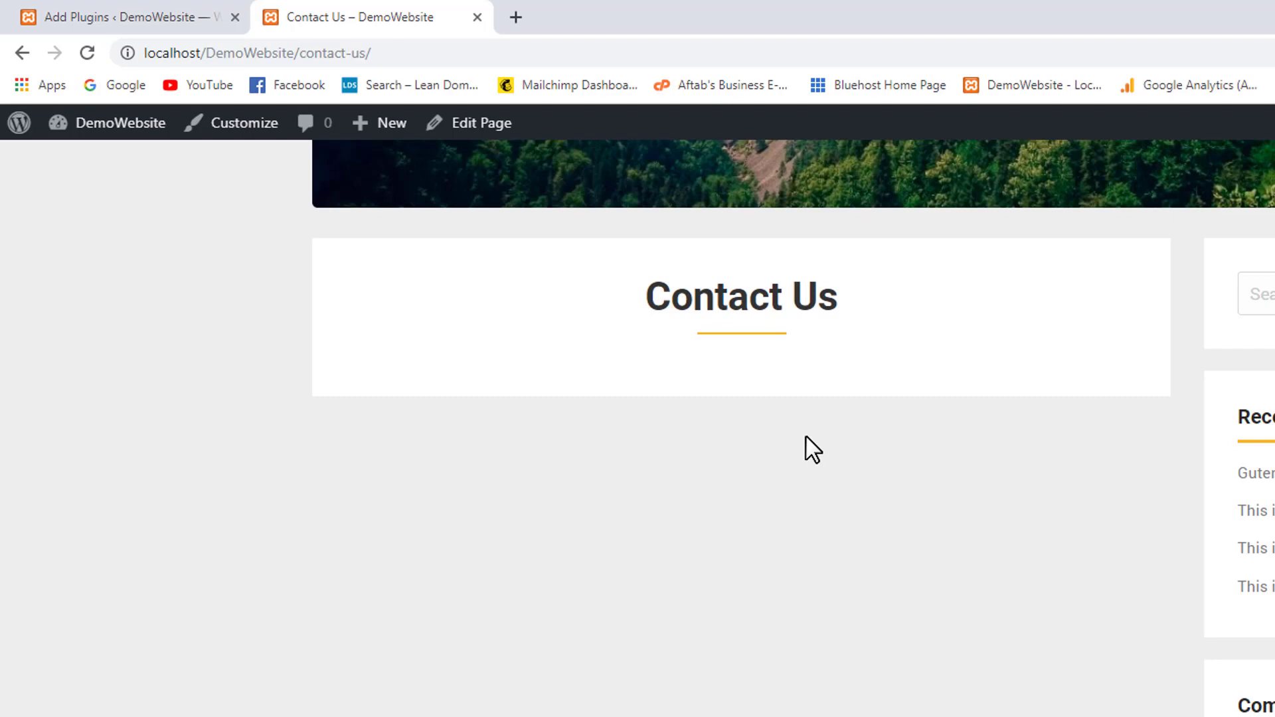
pyautogui.scroll(6, 805, 445)
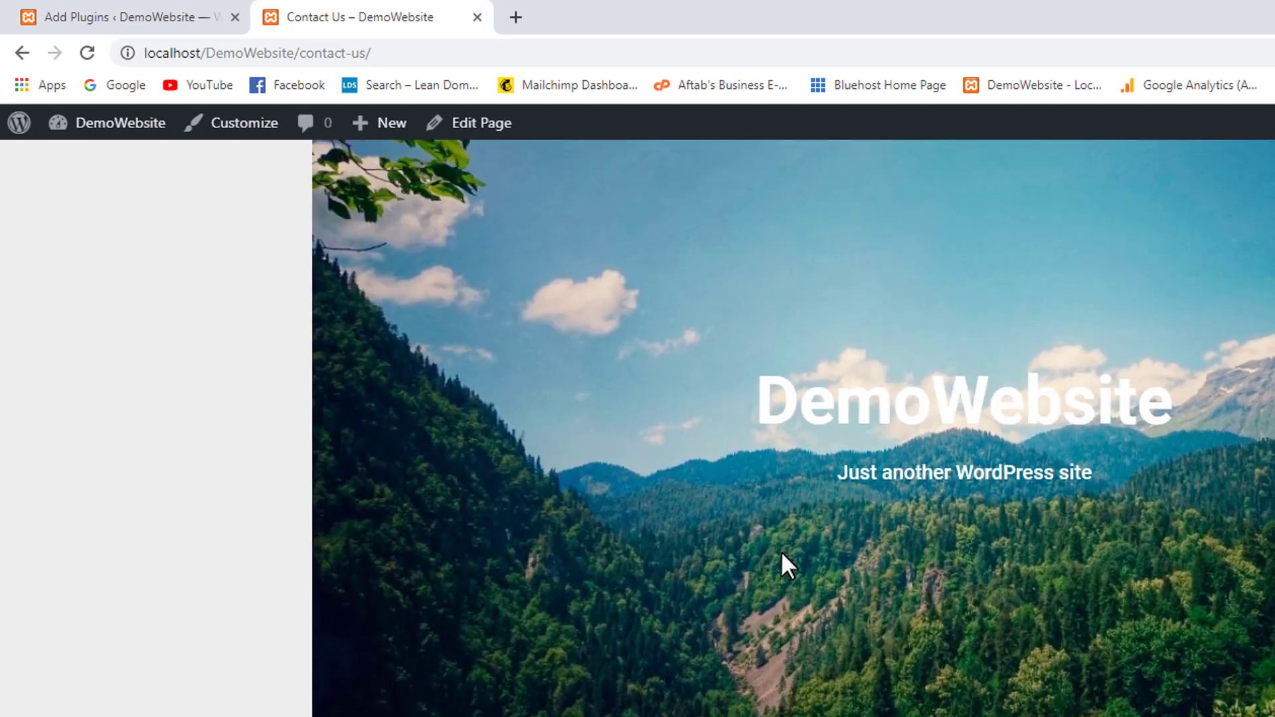
pyautogui.scroll(2, 782, 551)
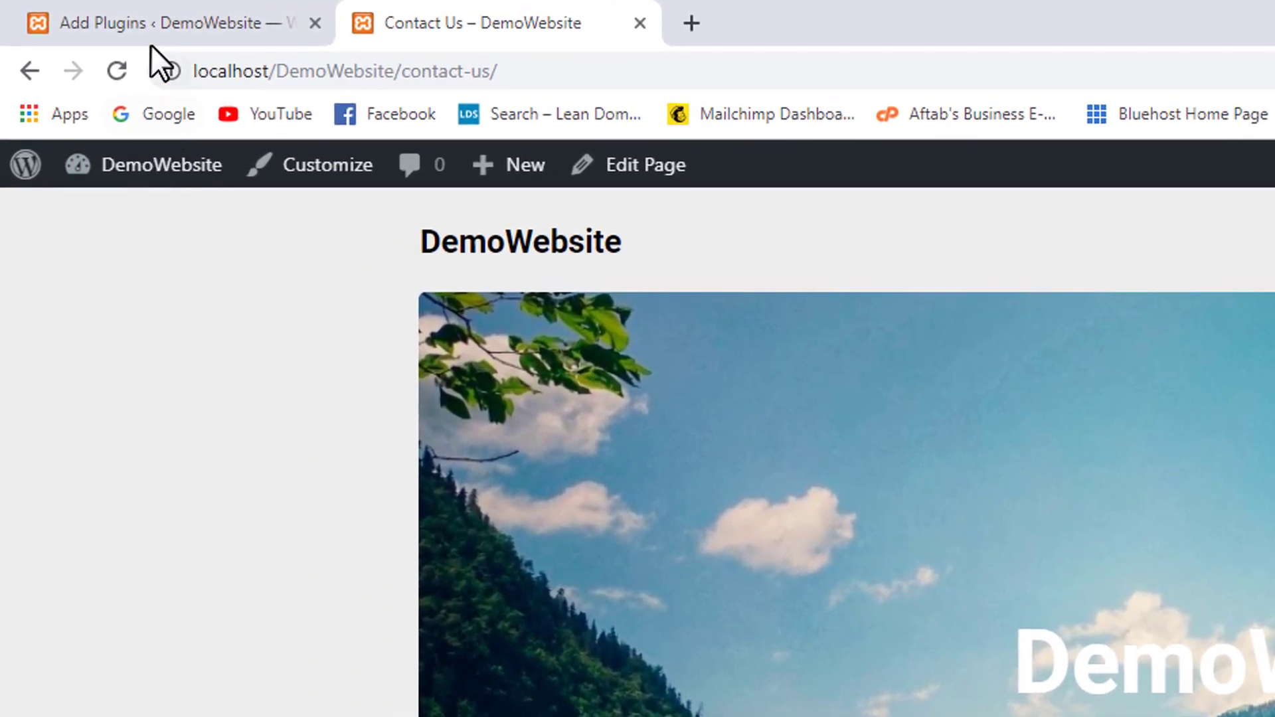
# Return to the Add Plugins page, search for "contact form" by keyword and look over the matching plugins
pyautogui.click(159, 22)
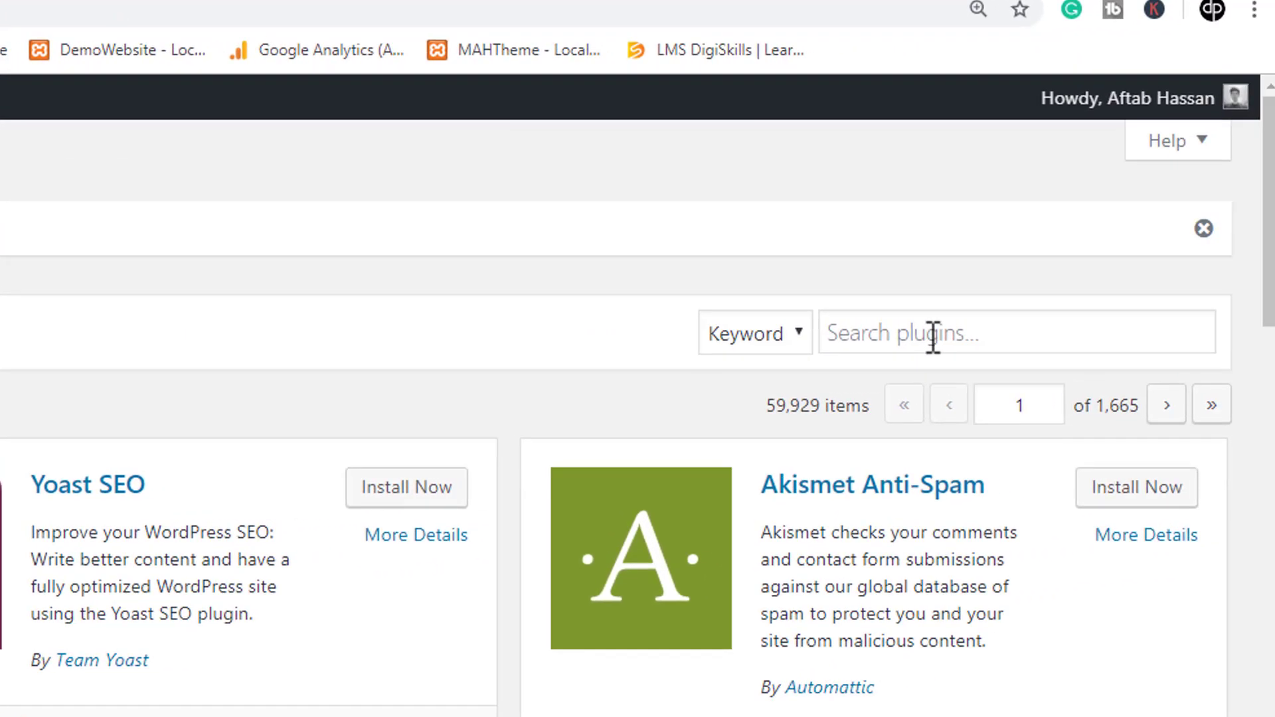
pyautogui.click(1008, 332)
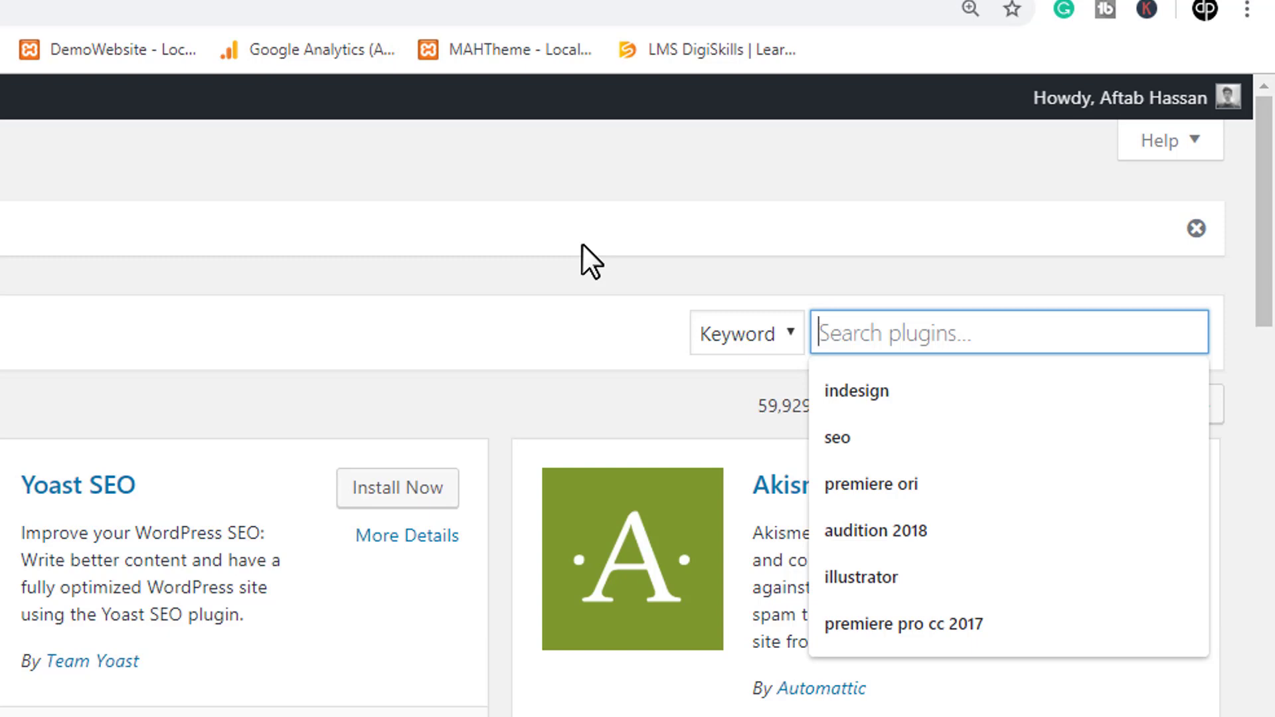
pyautogui.write('contact for')
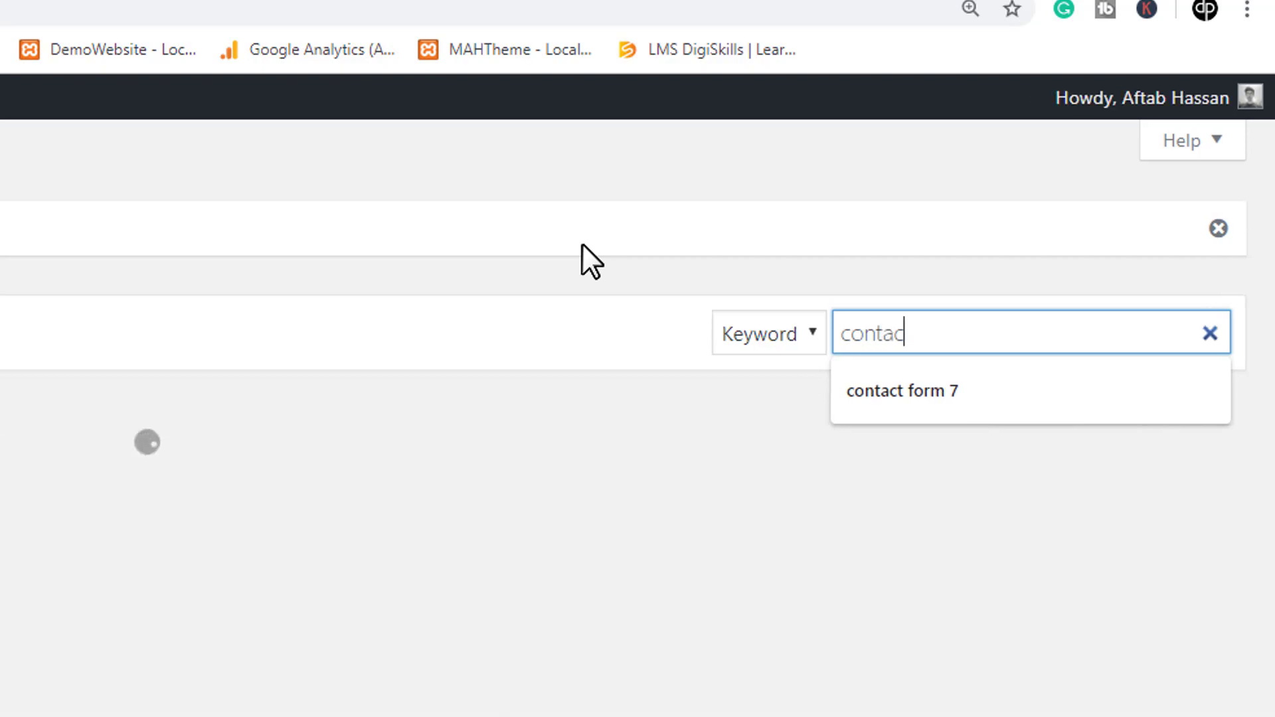
pyautogui.write('m')
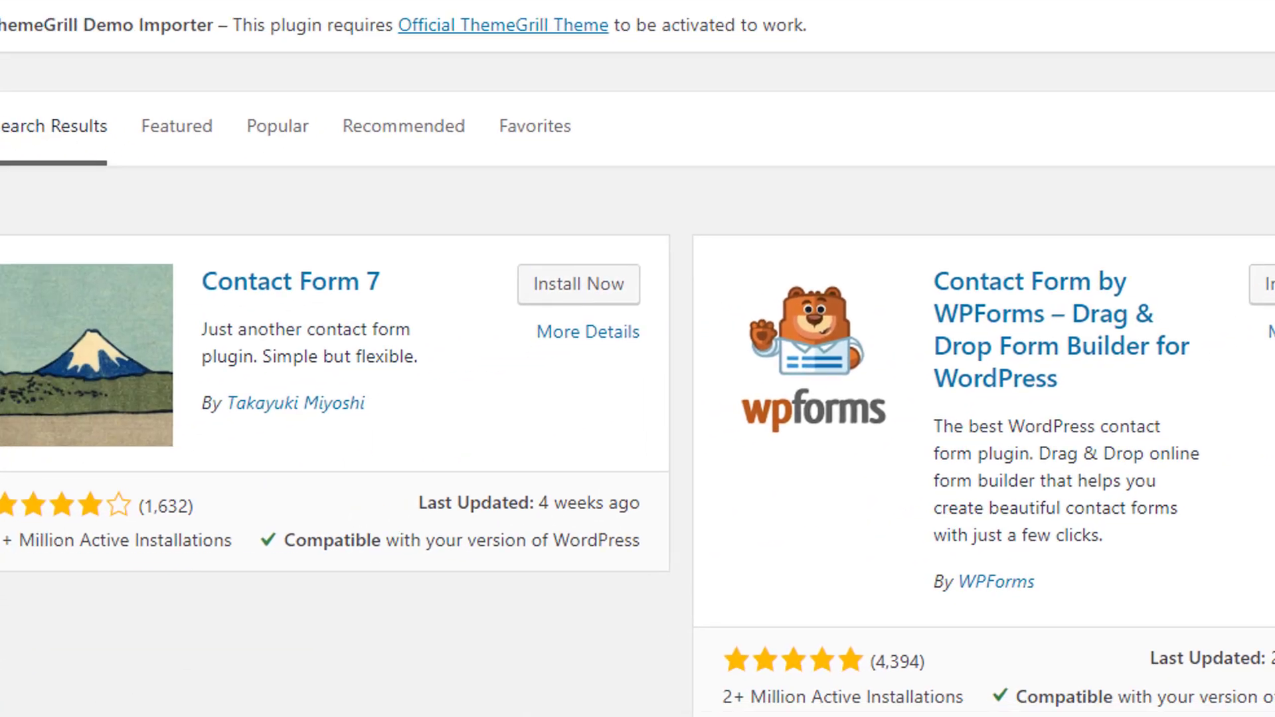
pyautogui.scroll(-6, 637, 359)
pyautogui.scroll(3, 637, 359)
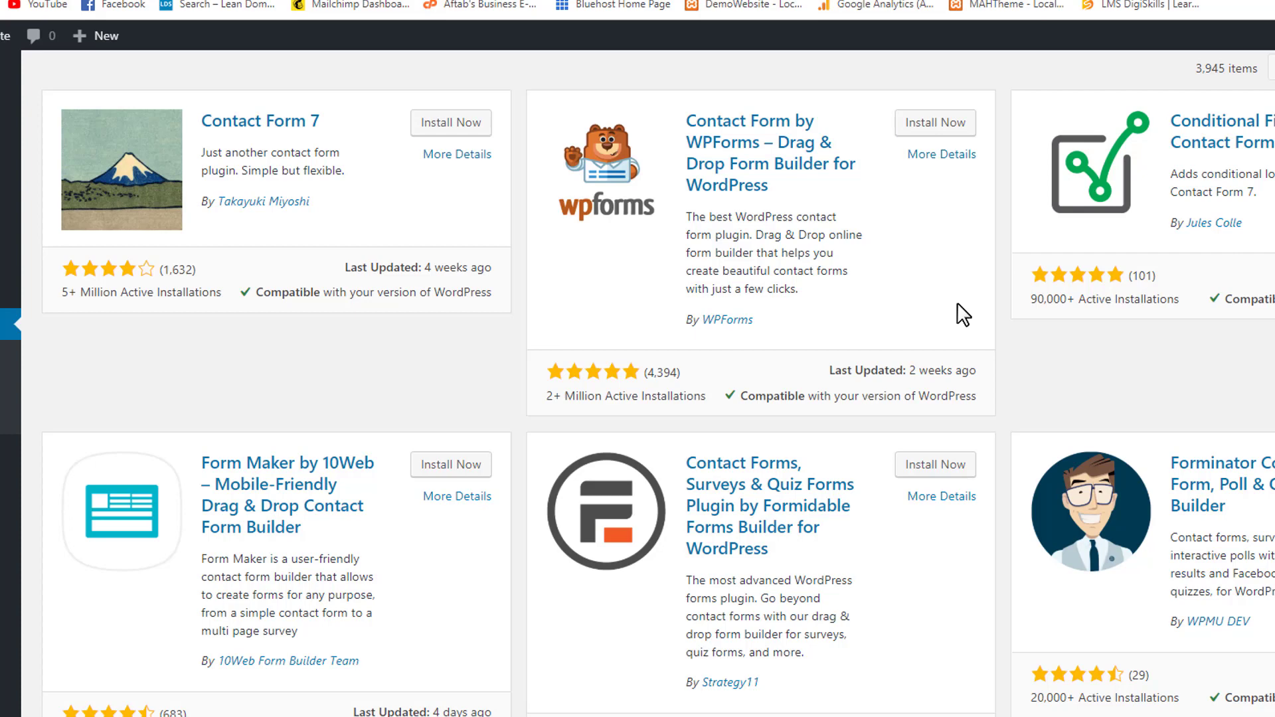
# Install the Contact Form 7 plugin from the search results
pyautogui.scroll(3, 548, 312)
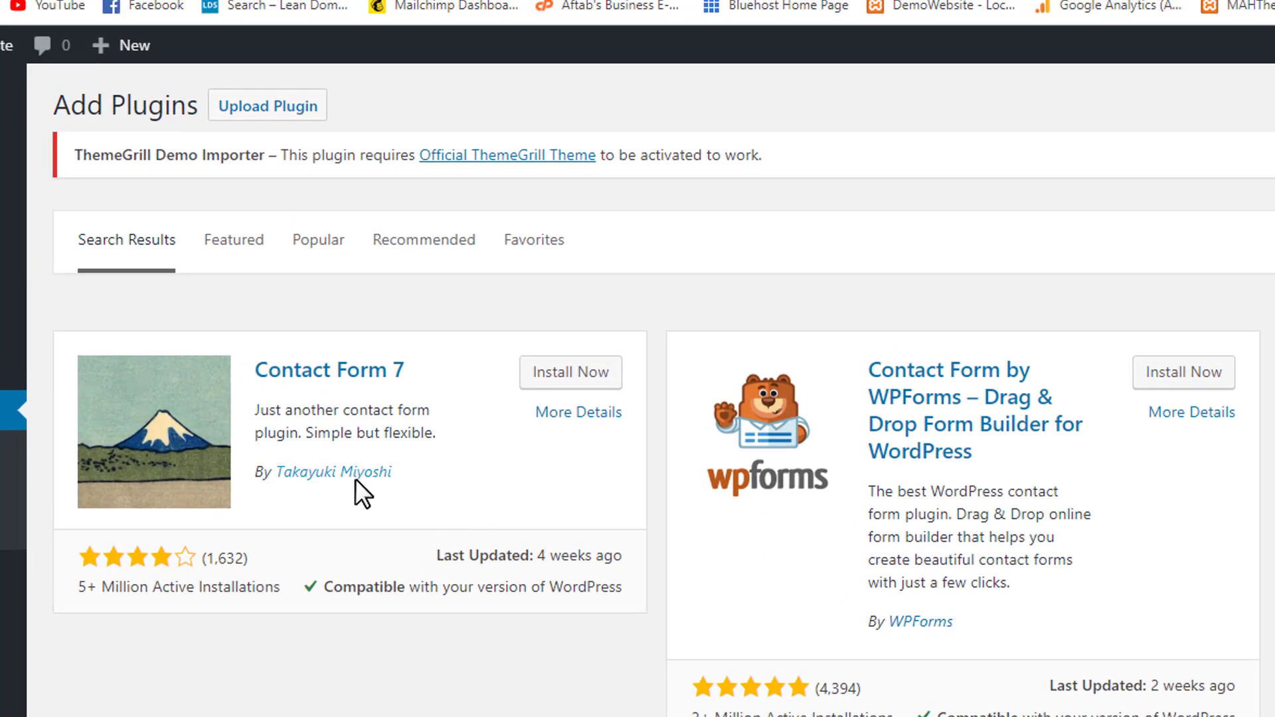
pyautogui.click(524, 382)
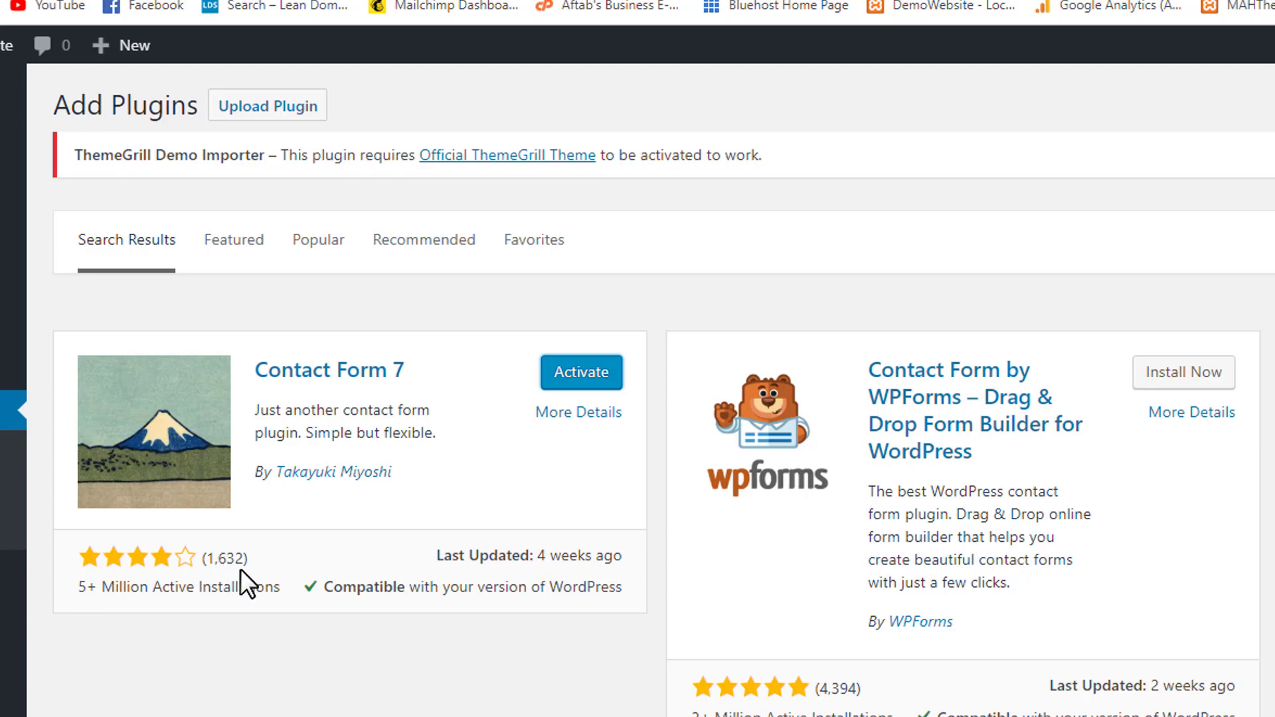
# Open the Contact Form 7 plugin details, review its description, version, compatibility, ratings and privacy notices, and close them
pyautogui.click(559, 417)
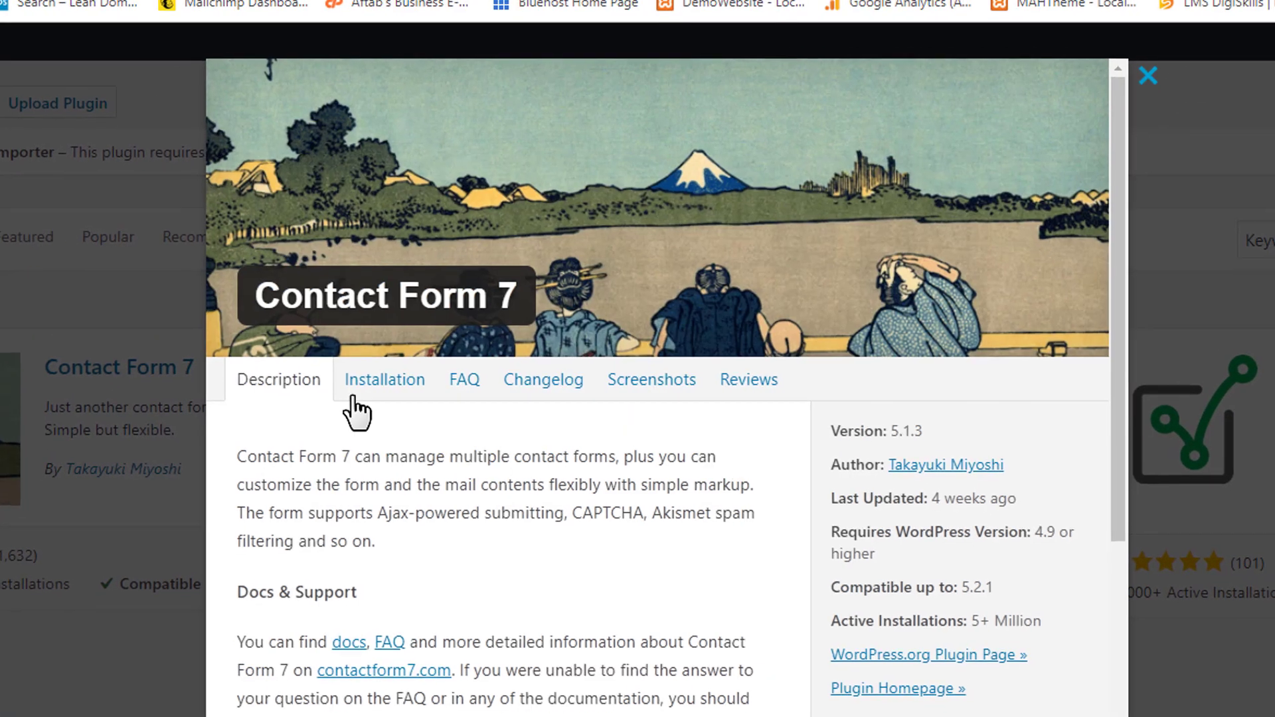
pyautogui.scroll(-4, 634, 342)
pyautogui.scroll(5, 619, 382)
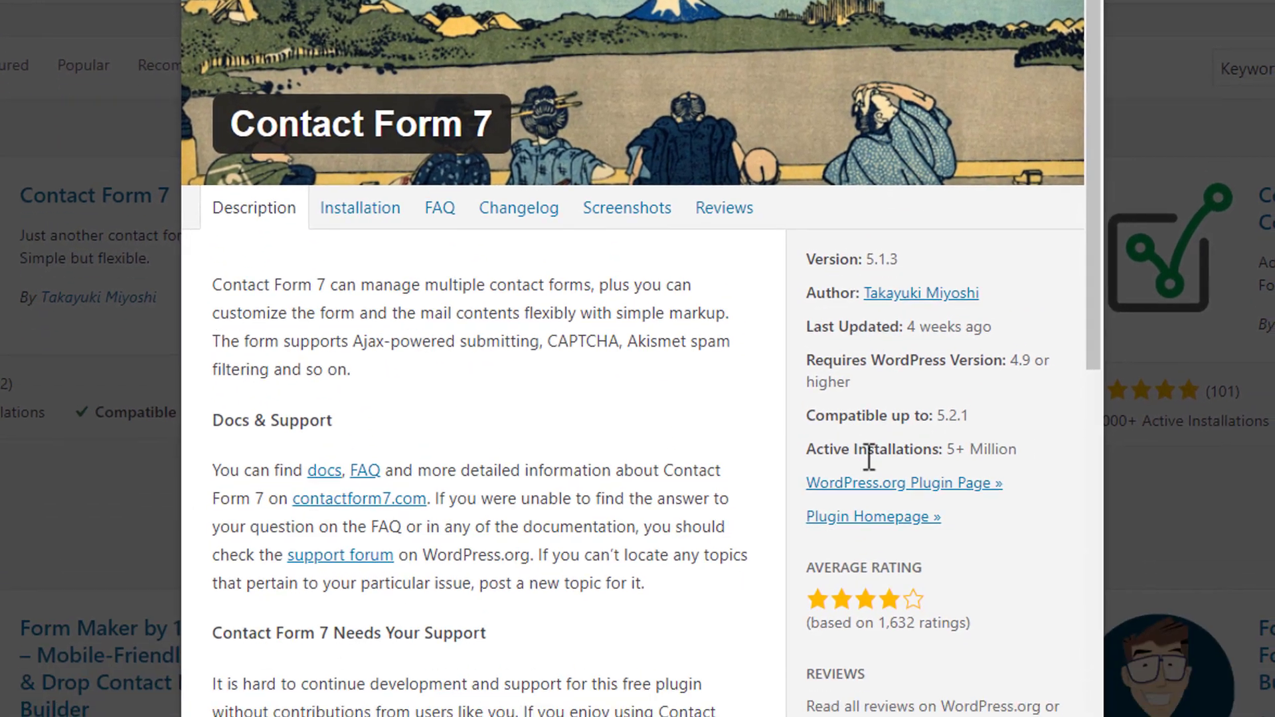
pyautogui.scroll(-3, 881, 638)
pyautogui.scroll(2, 855, 416)
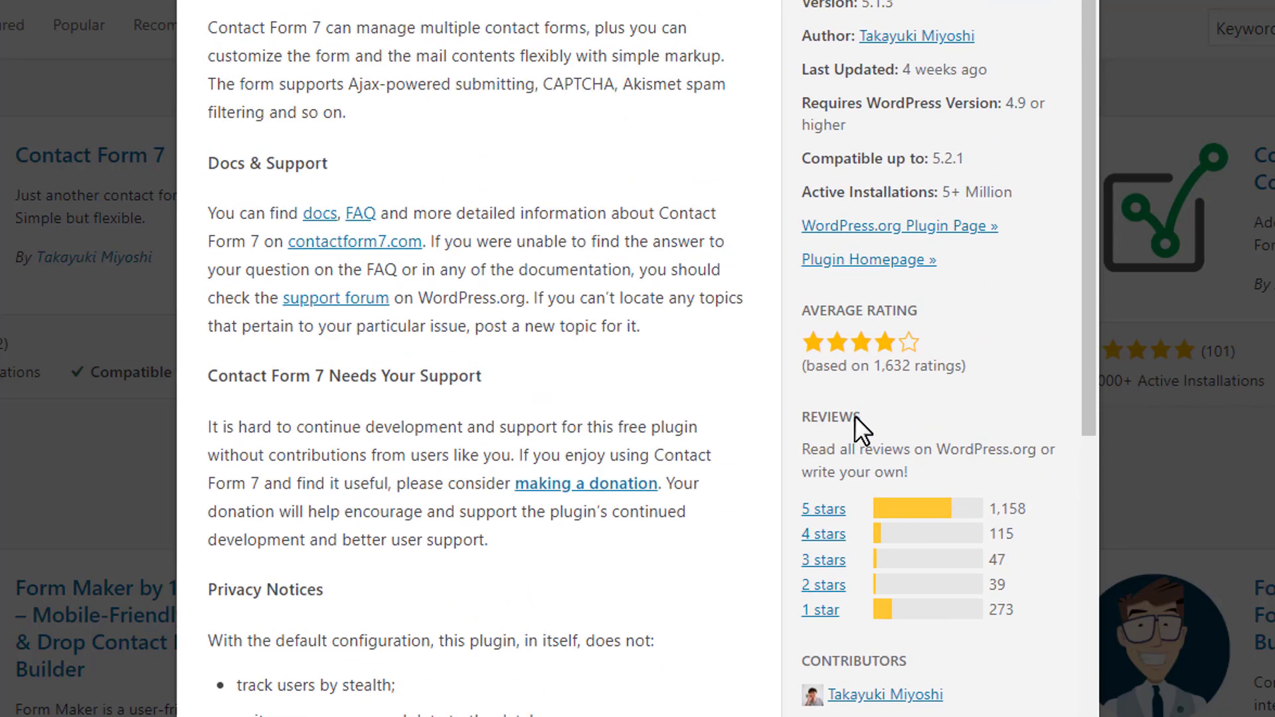
pyautogui.scroll(-10, 922, 485)
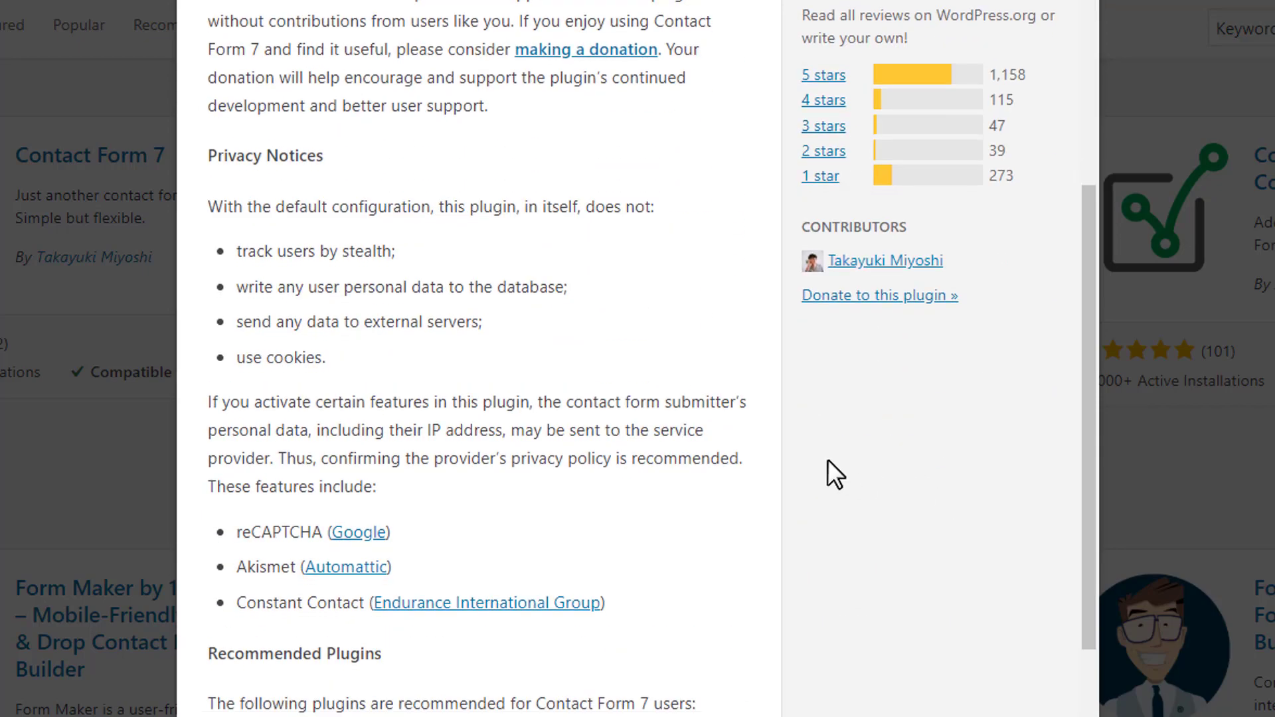
pyautogui.scroll(12, 648, 361)
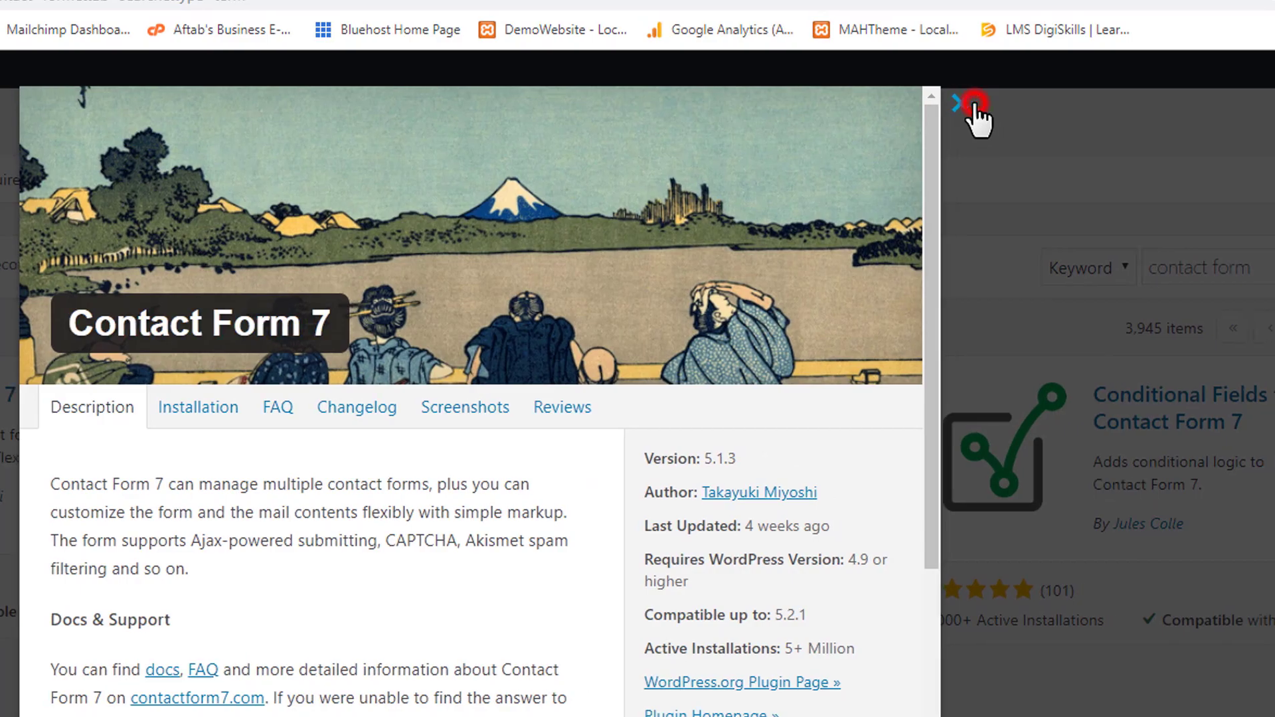
pyautogui.click(969, 104)
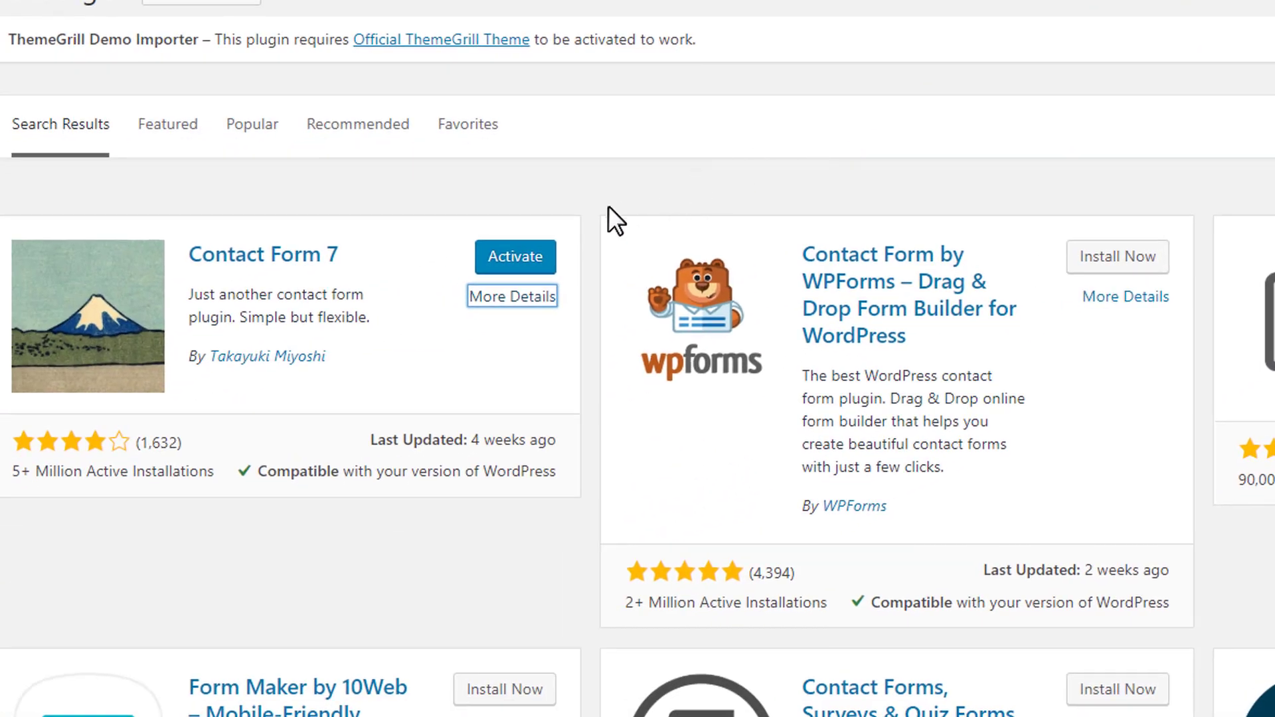
# Activate the Contact Form 7 plugin and open its list of contact forms
pyautogui.click(530, 271)
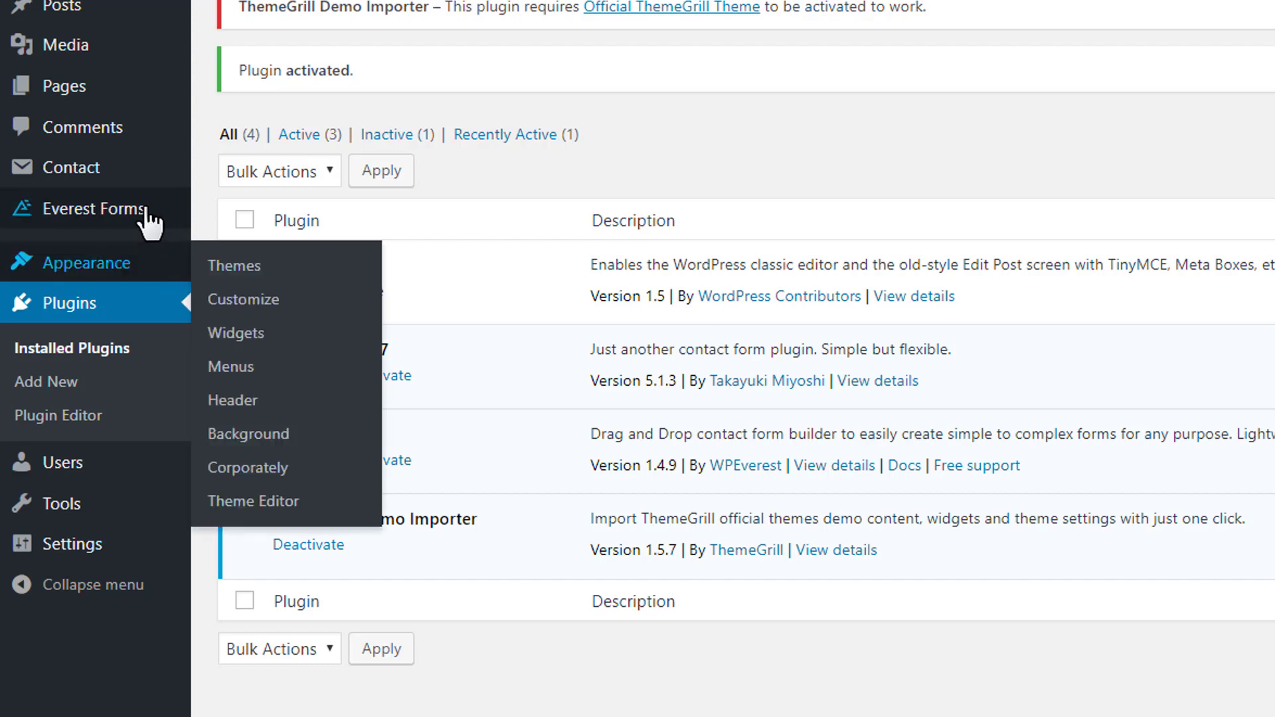
pyautogui.moveTo(133, 178)
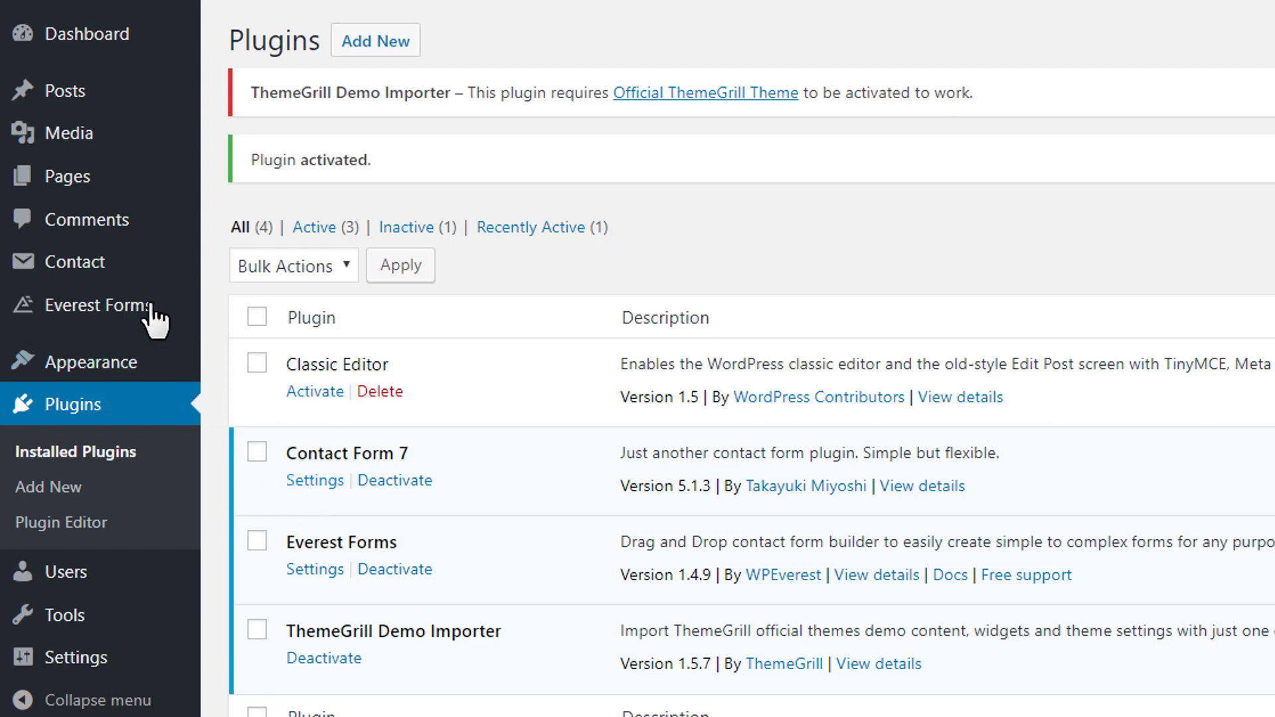
pyautogui.moveTo(150, 285)
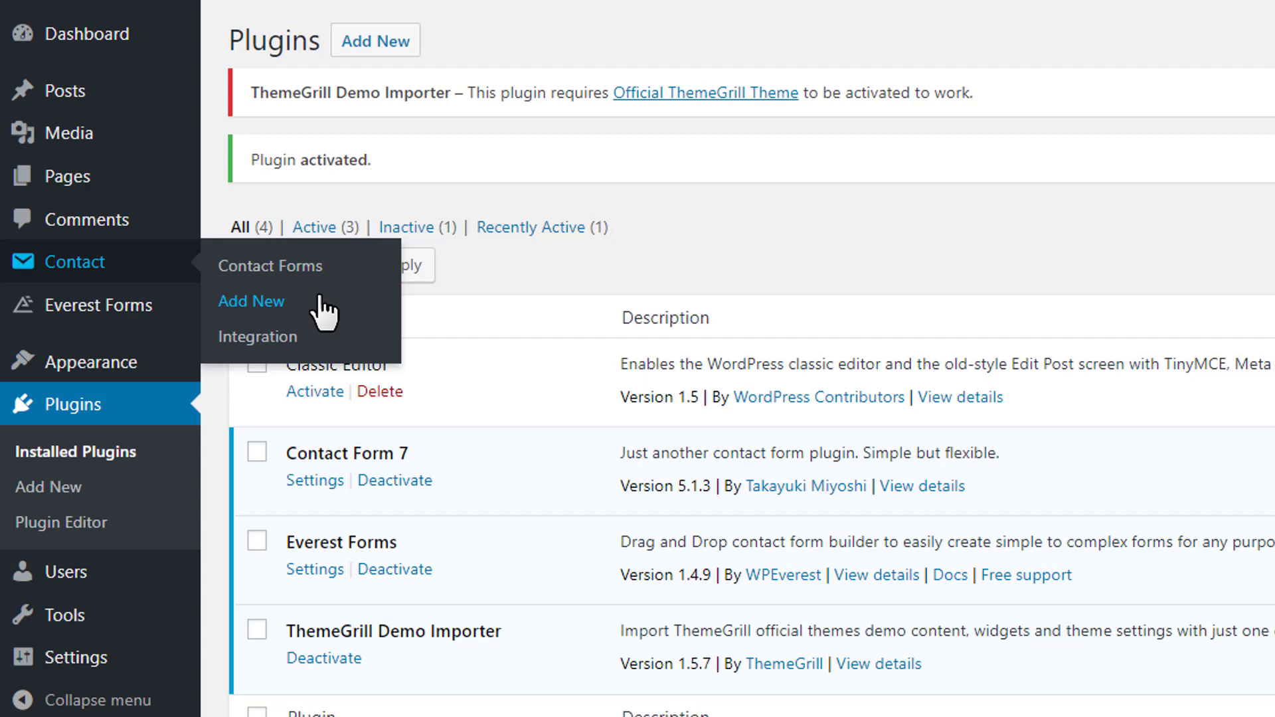
pyautogui.click(344, 265)
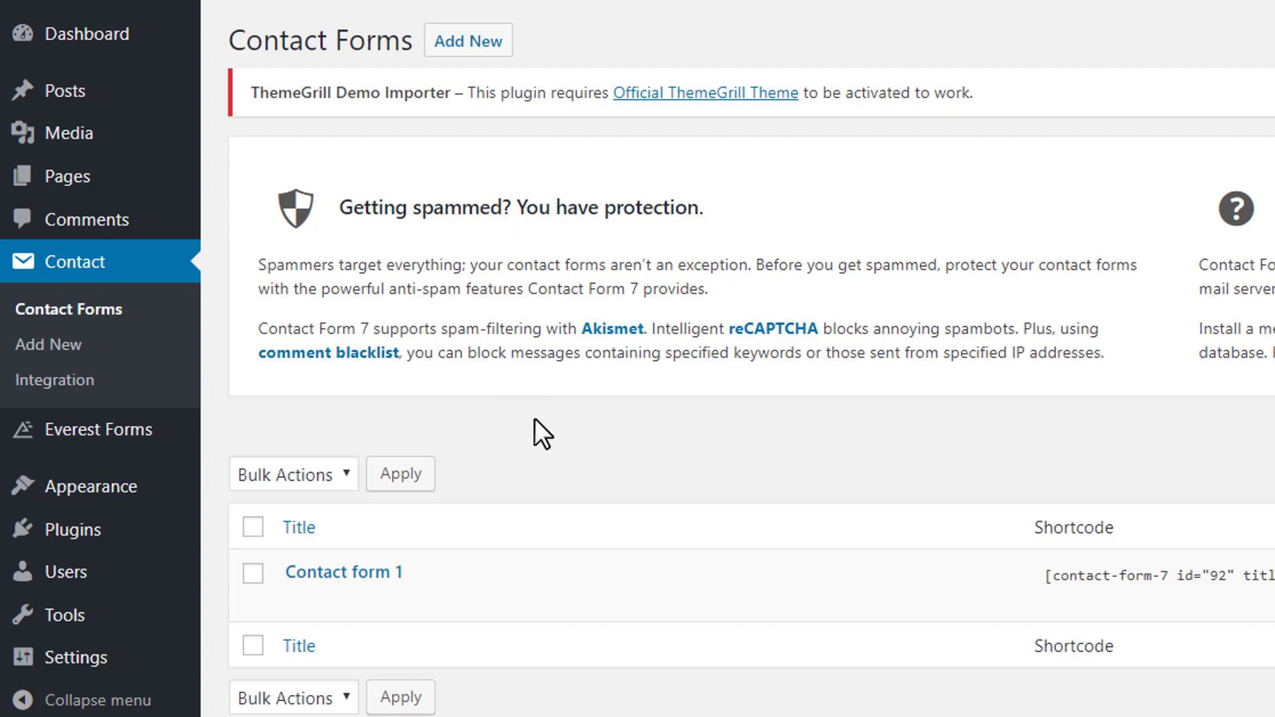
# Copy the shortcode of Contact form 1 from the contact forms list
pyautogui.moveTo(373, 605)
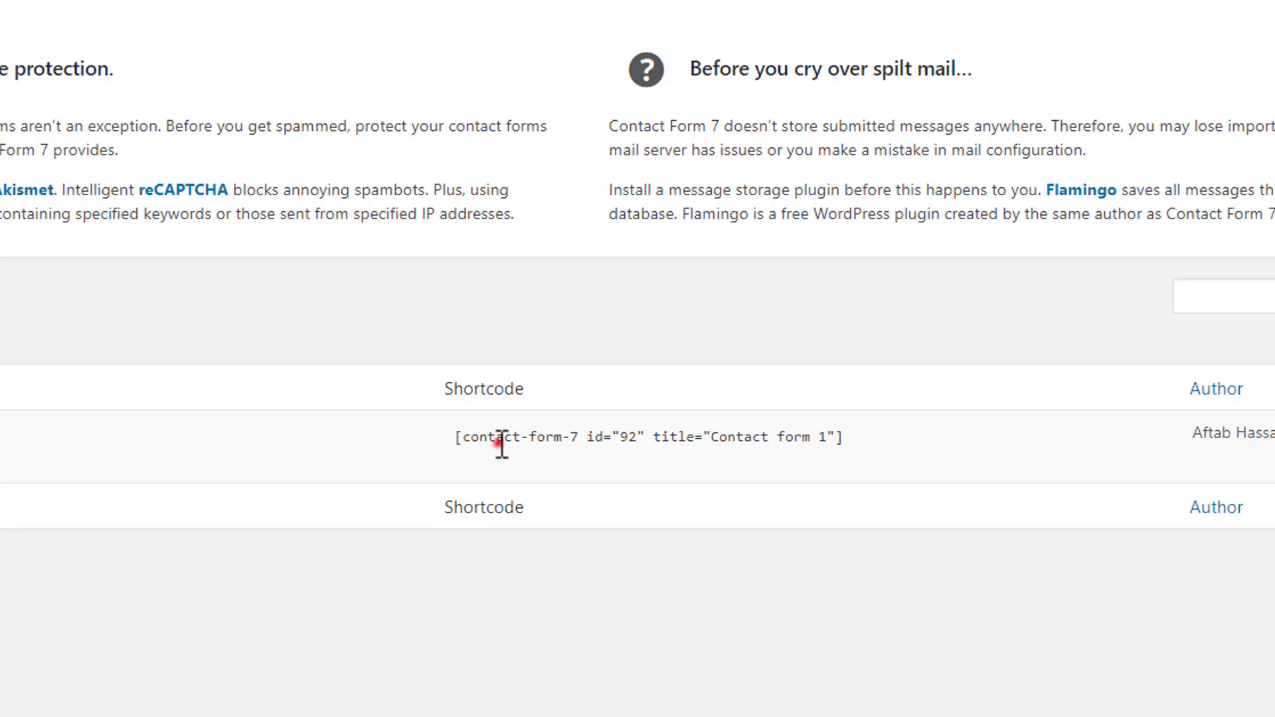
pyautogui.click(502, 447)
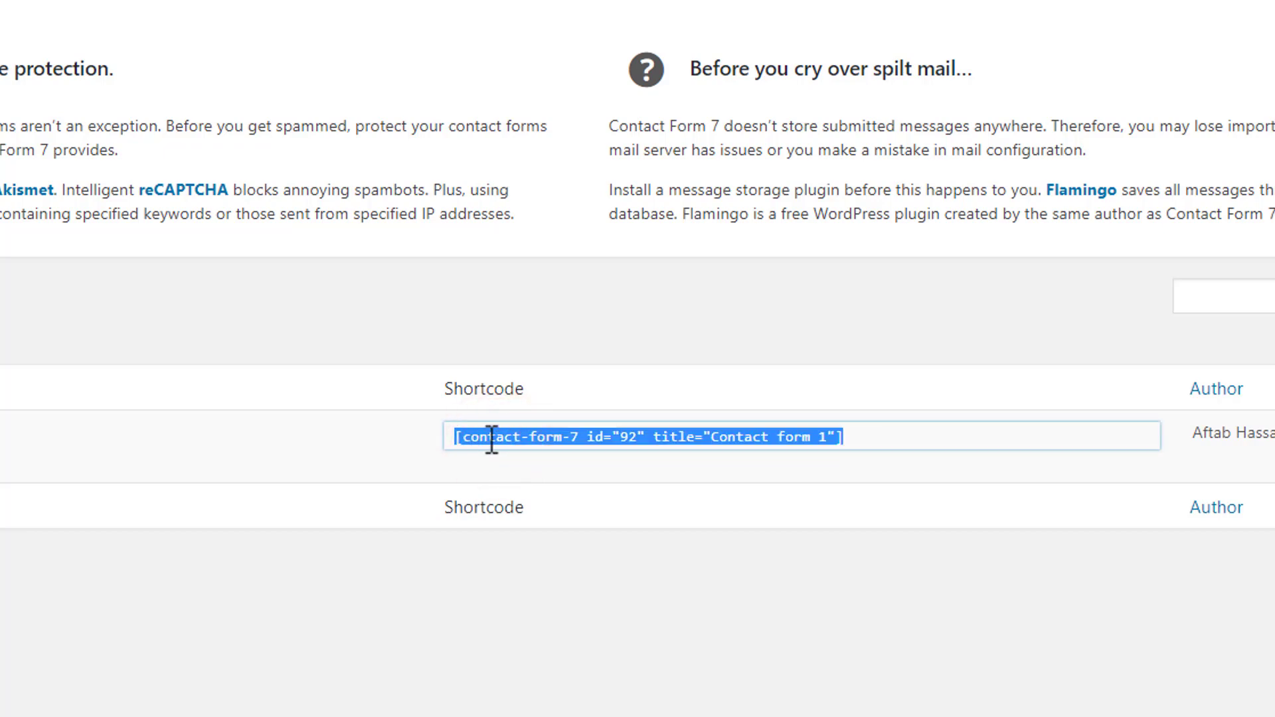
pyautogui.rightClick(491, 438)
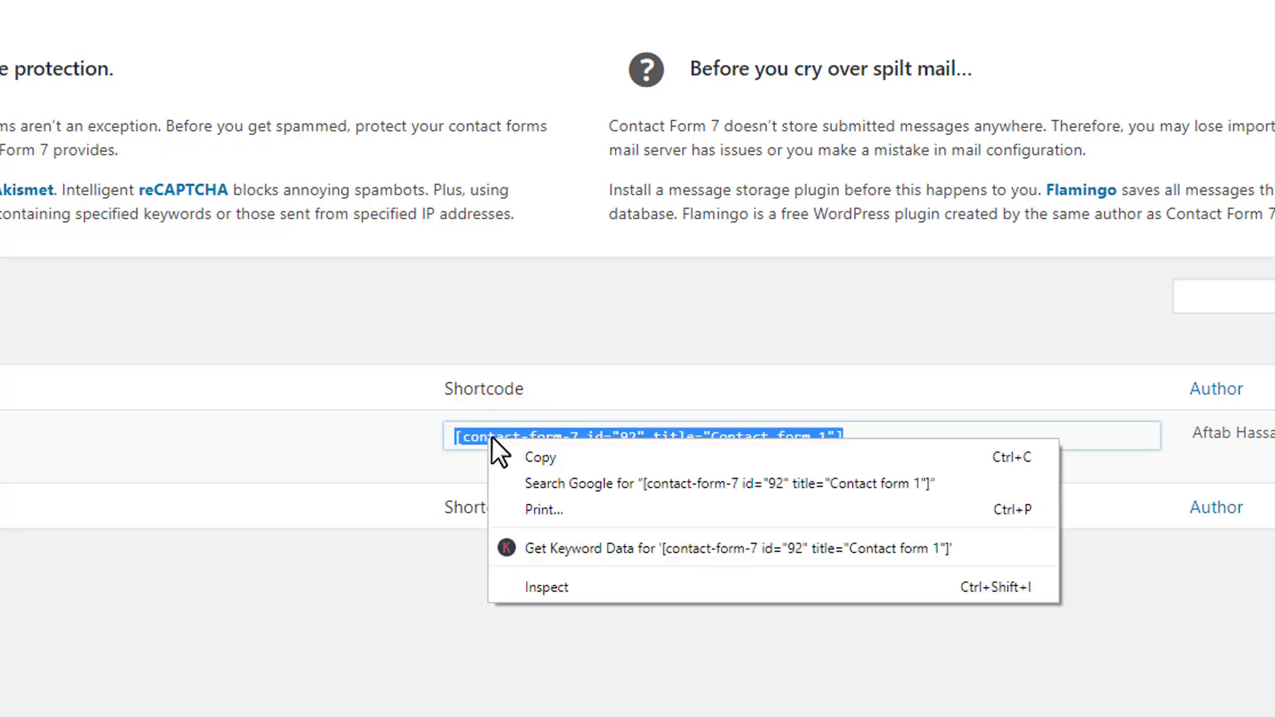
pyautogui.click(581, 458)
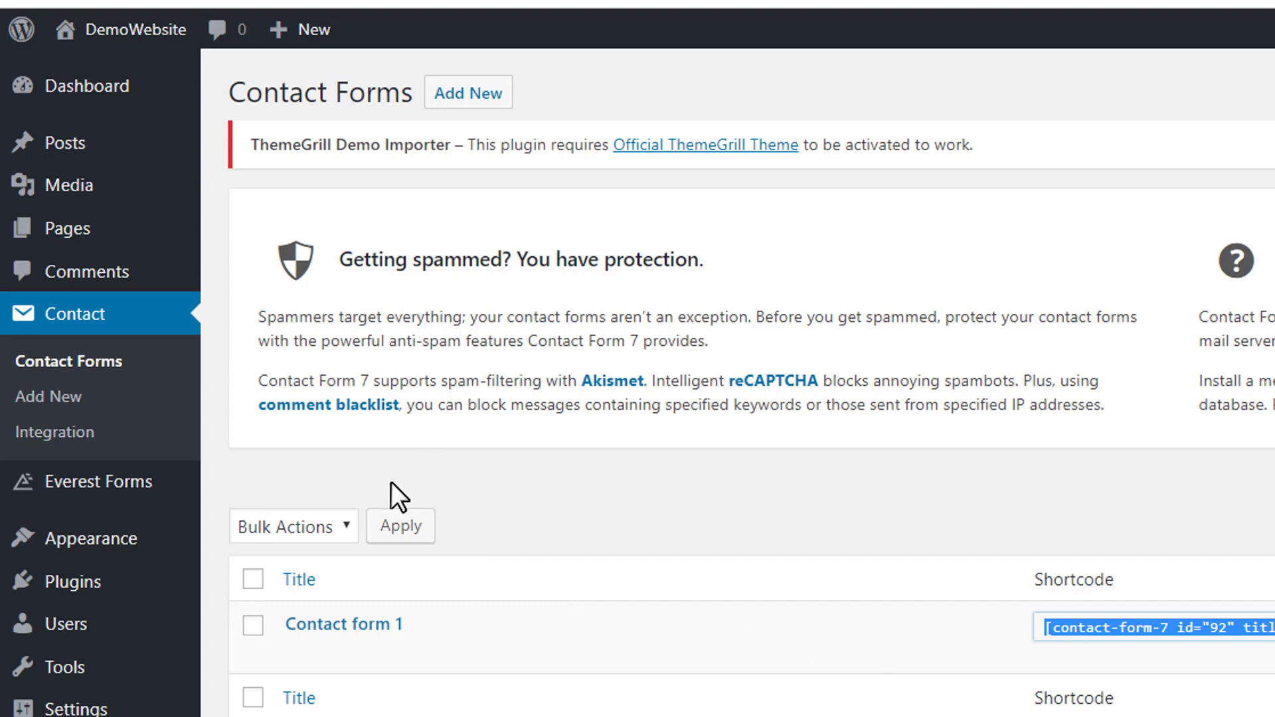
# Open the Contact Us page for editing from the list of all pages
pyautogui.moveTo(138, 243)
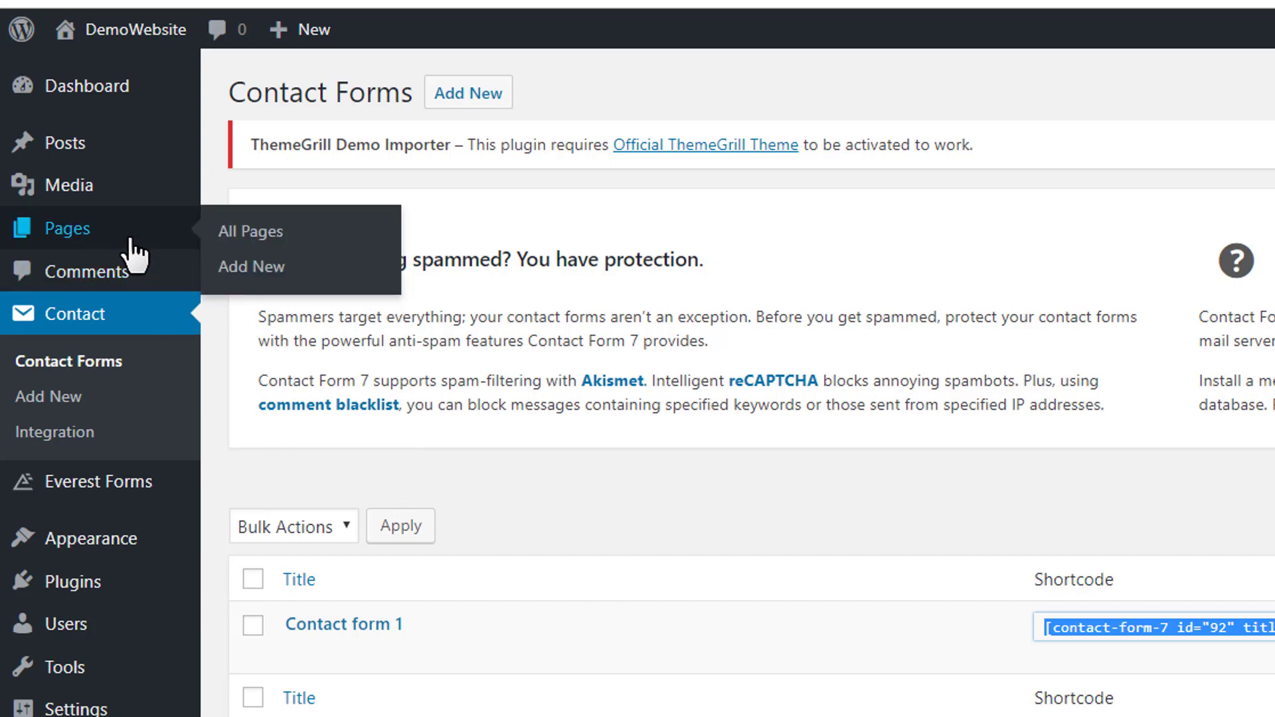
pyautogui.click(319, 238)
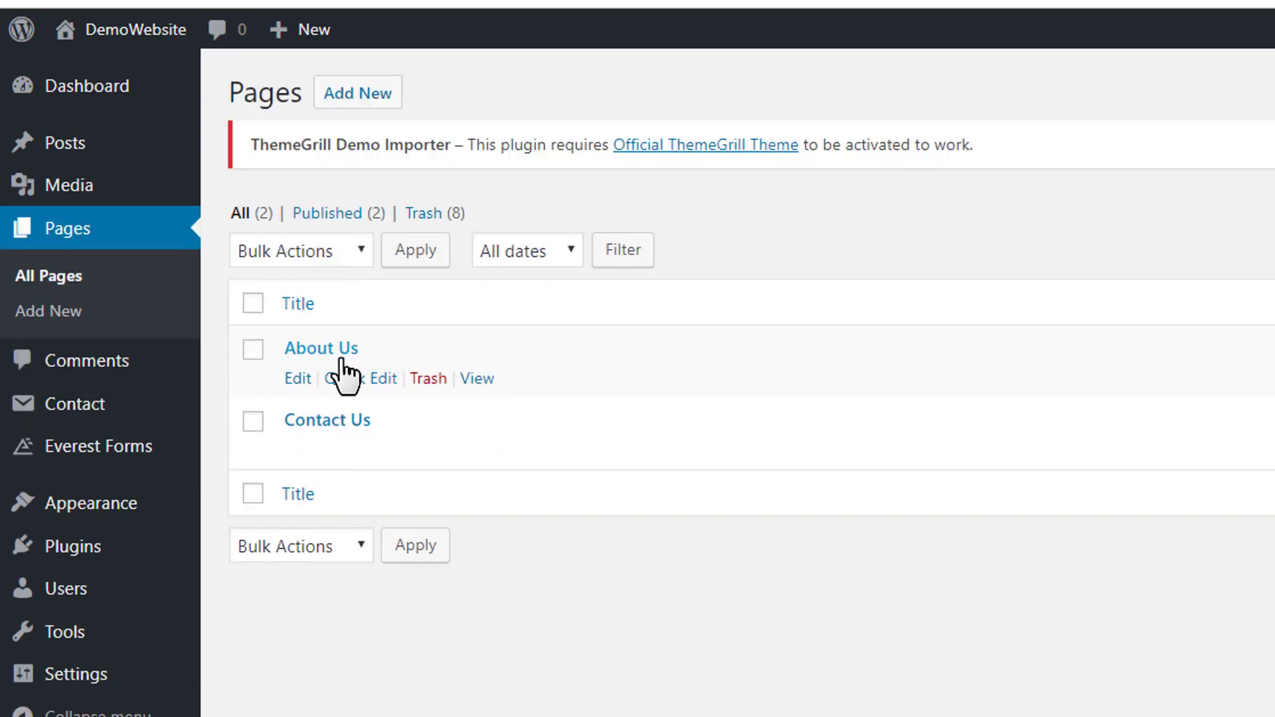
pyautogui.click(362, 425)
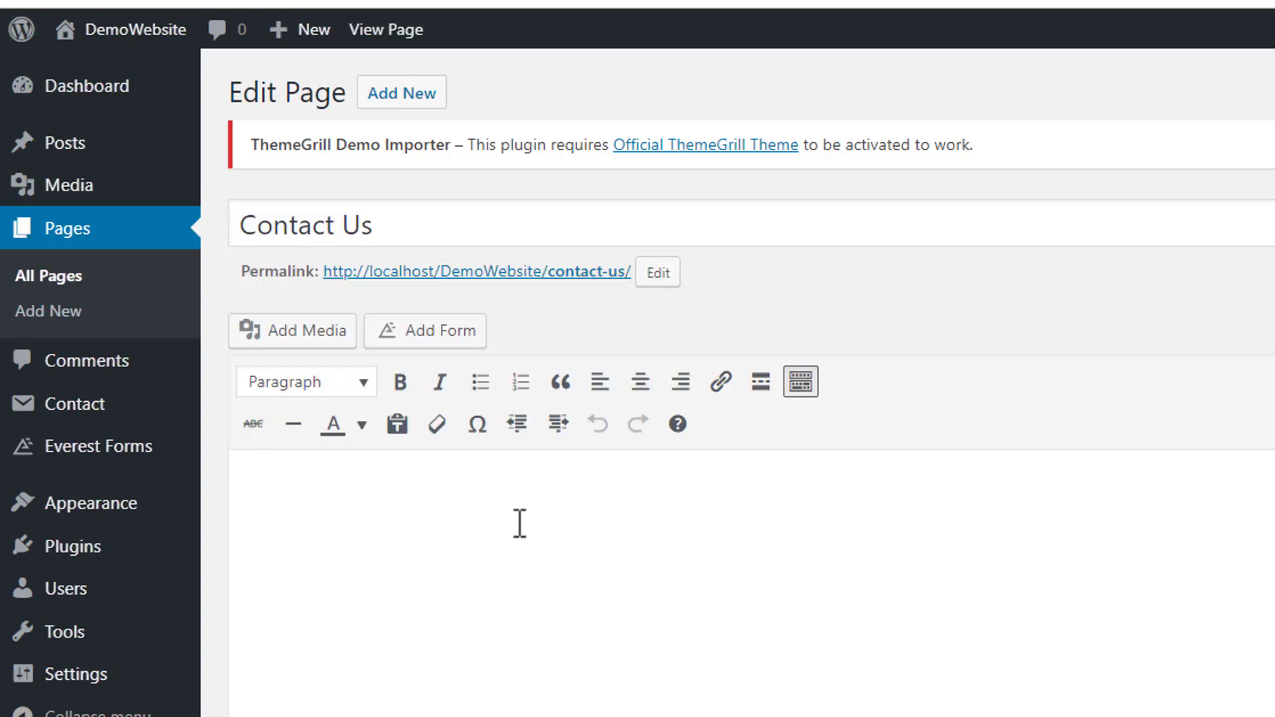
pyautogui.scroll(-1, 618, 543)
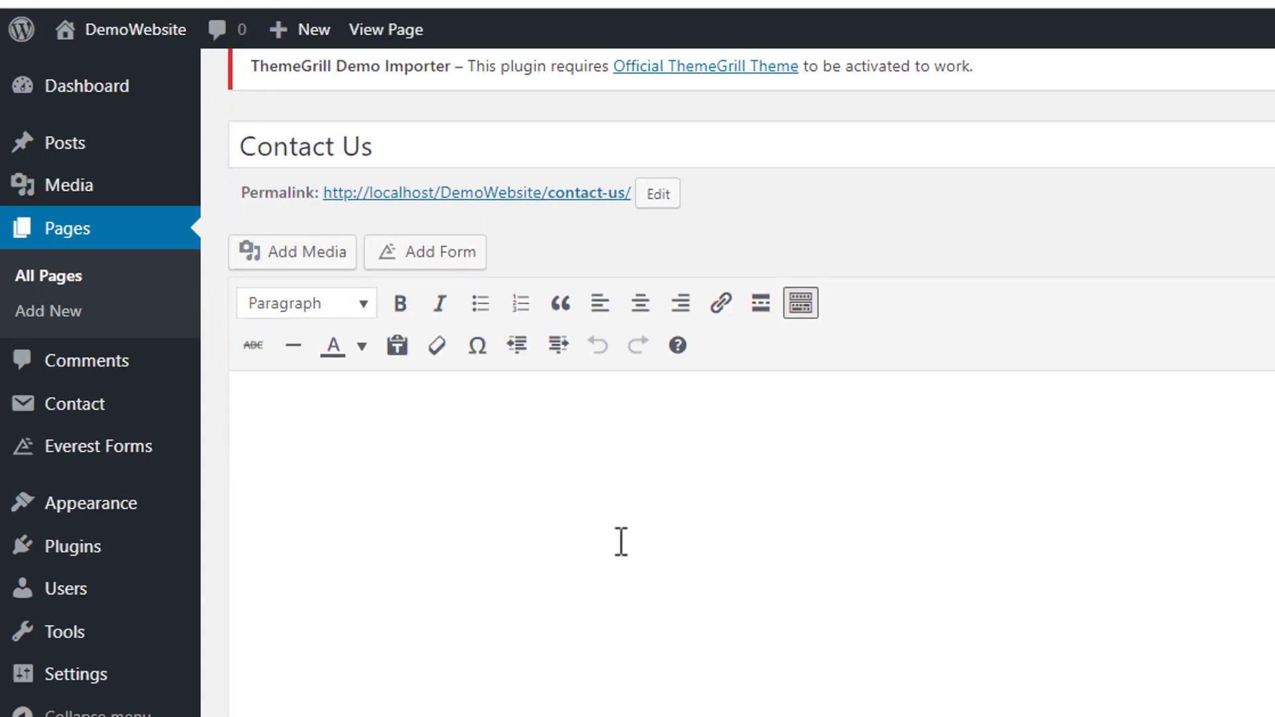
pyautogui.scroll(1, 618, 543)
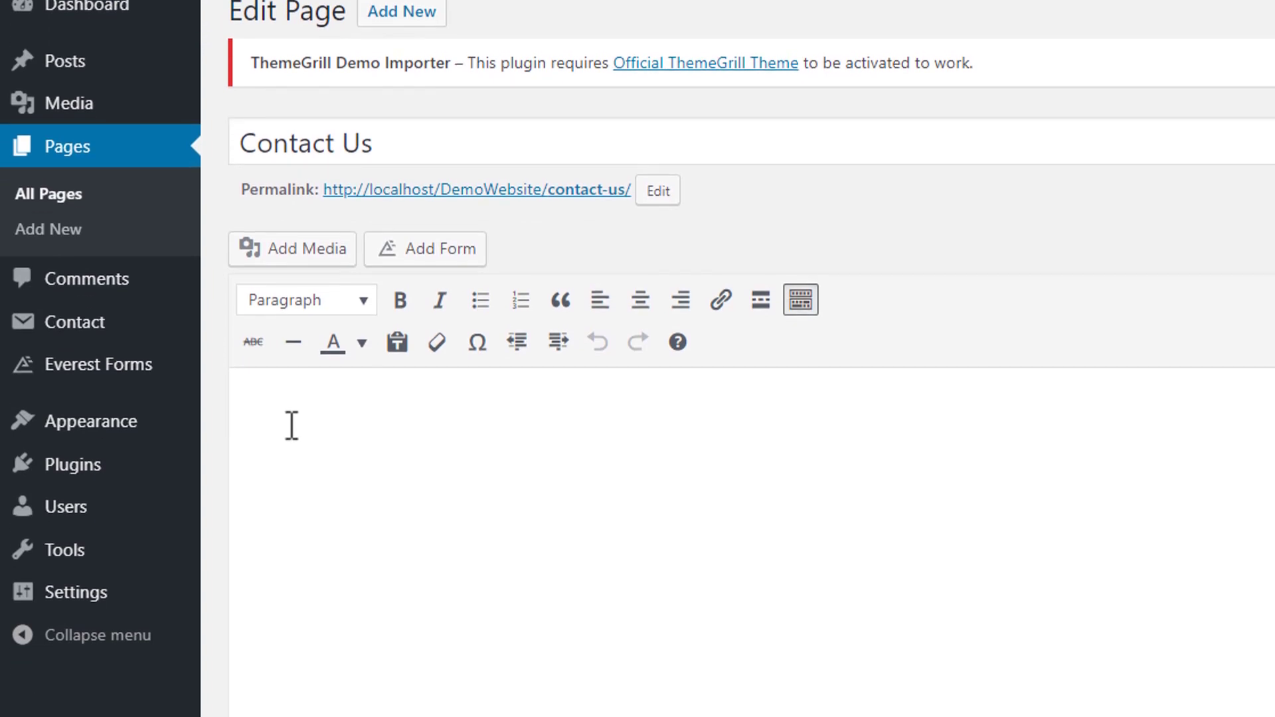
# Paste the copied Contact form 1 shortcode into the empty body of the Contact Us page and update the page
pyautogui.click(292, 497)
pyautogui.rightClick(291, 497)
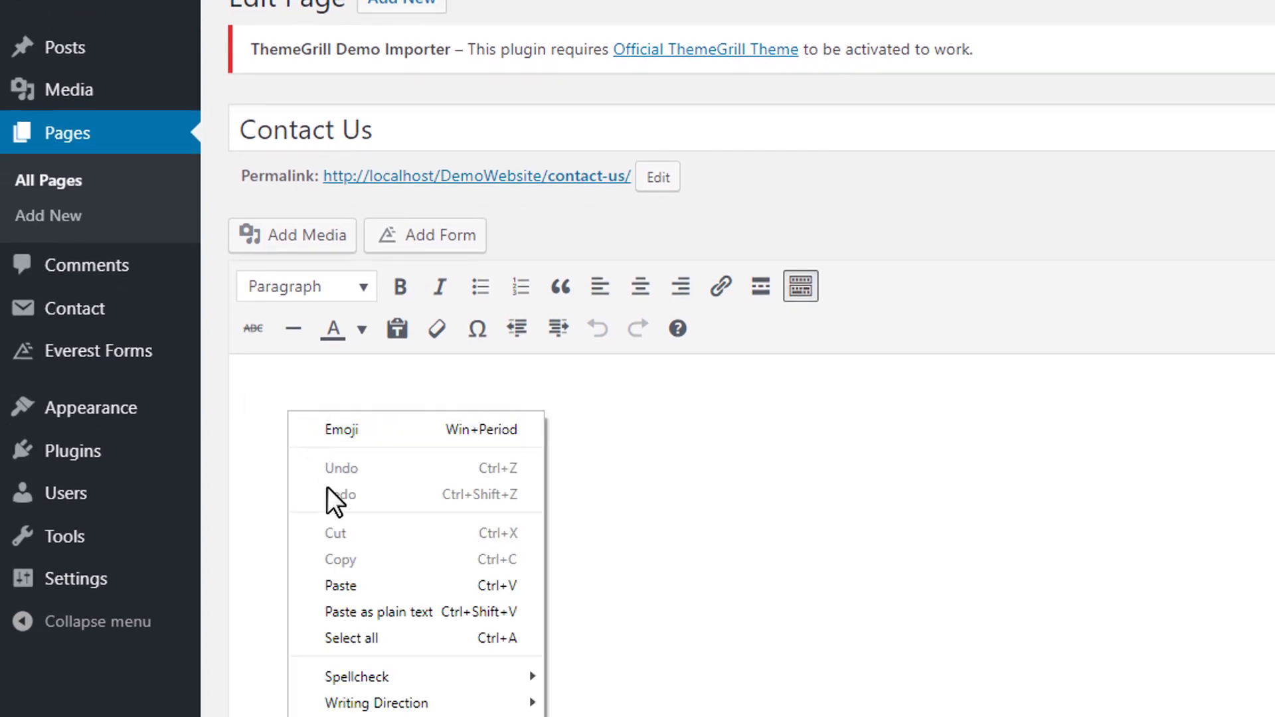
pyautogui.click(380, 585)
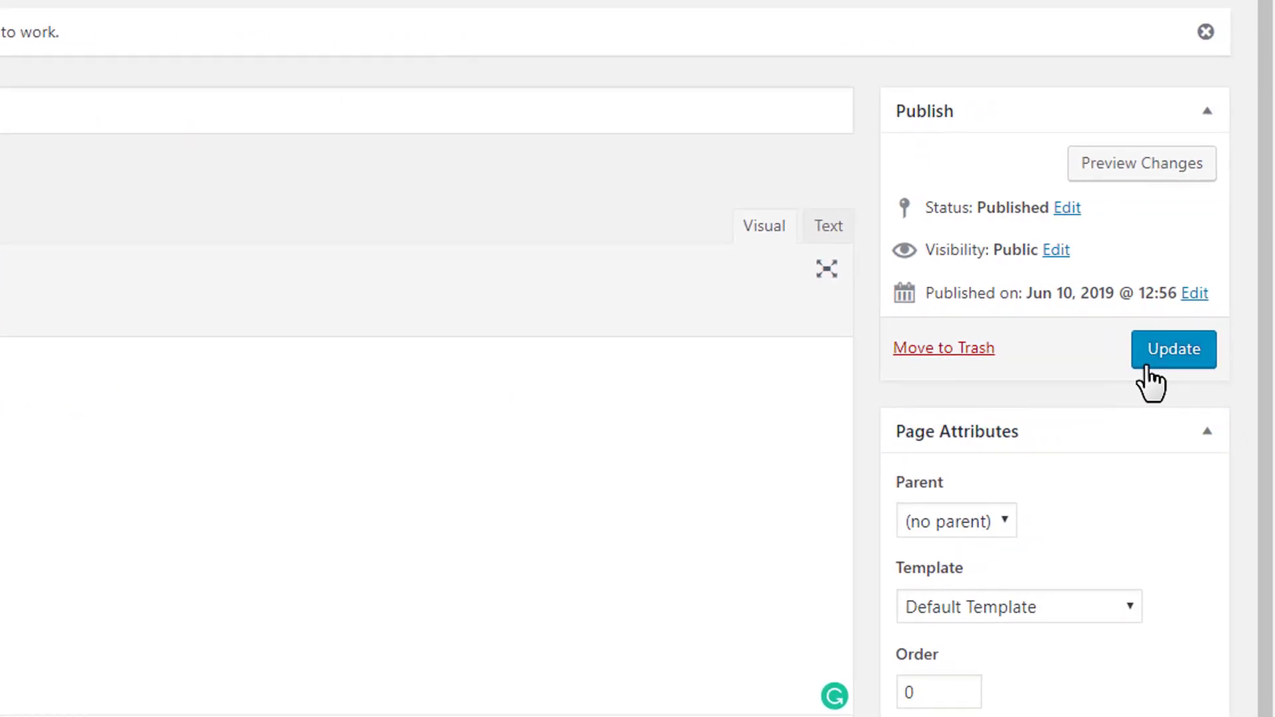
pyautogui.click(1144, 367)
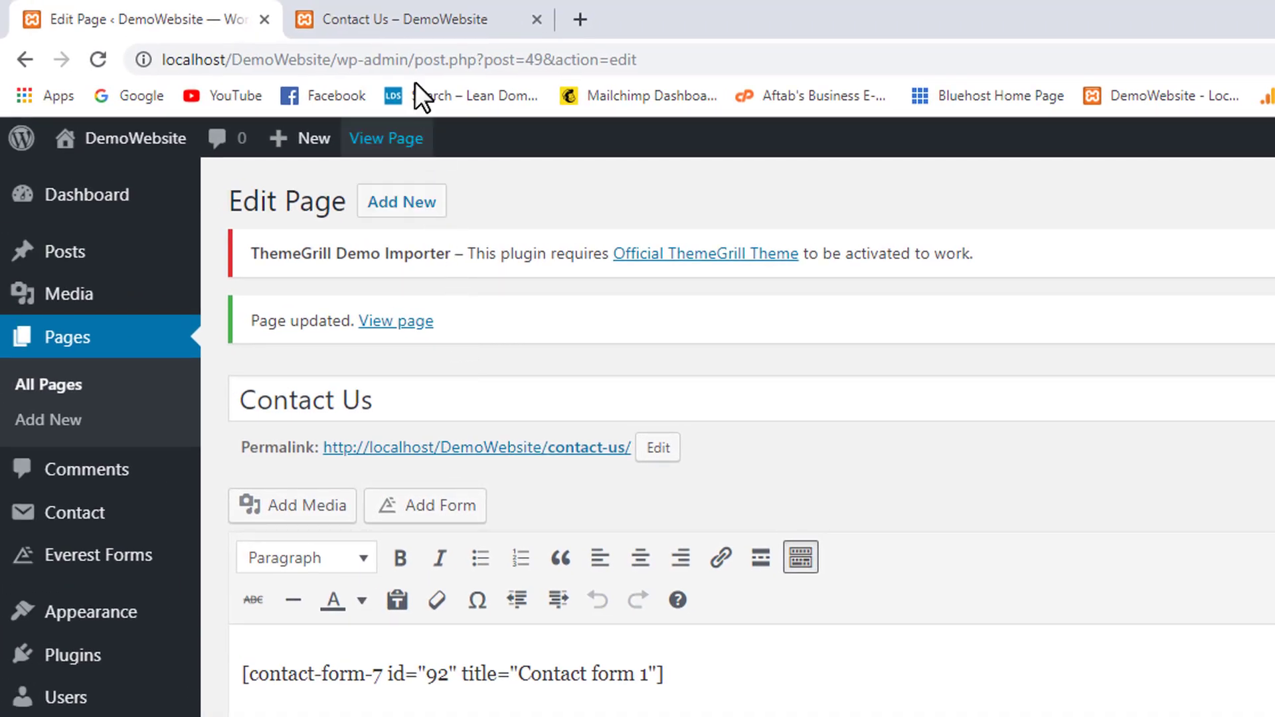
# Switch to the browser tab with the live Contact Us page and reload it to check the page content
pyautogui.click(400, 15)
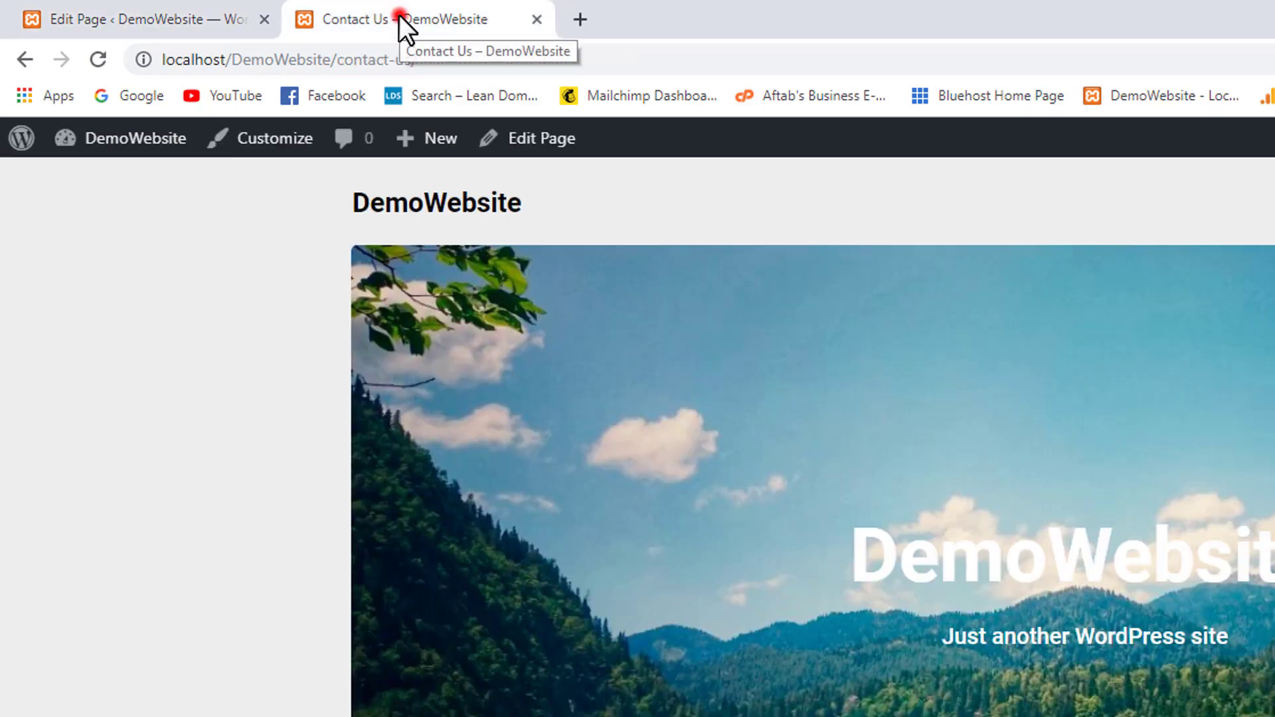
pyautogui.scroll(-10, 509, 262)
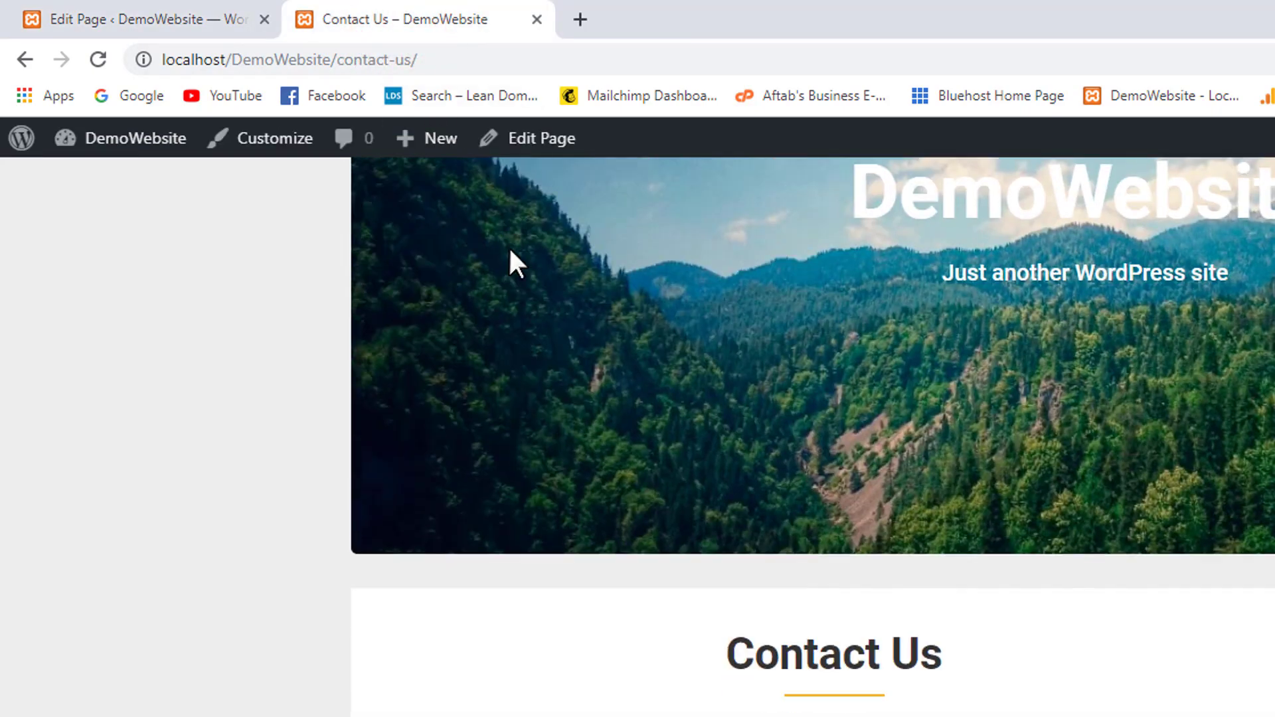
pyautogui.scroll(-2, 584, 320)
pyautogui.scroll(2, 664, 358)
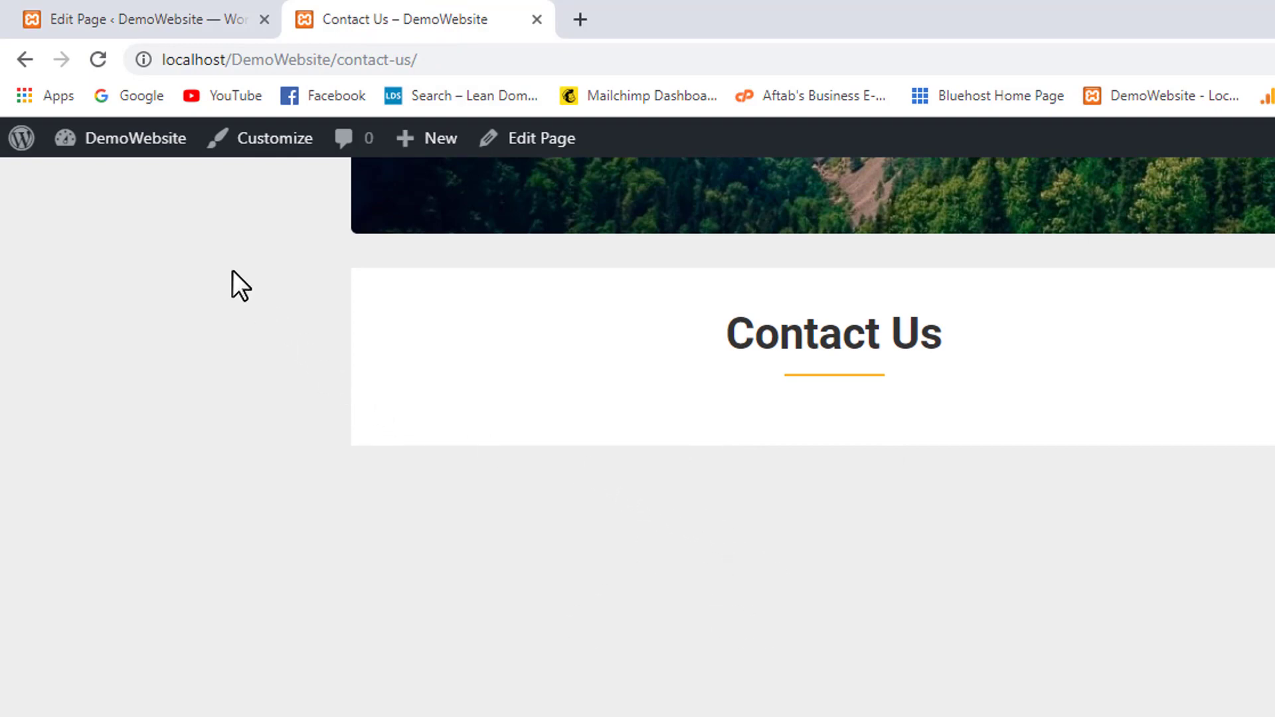
pyautogui.click(97, 59)
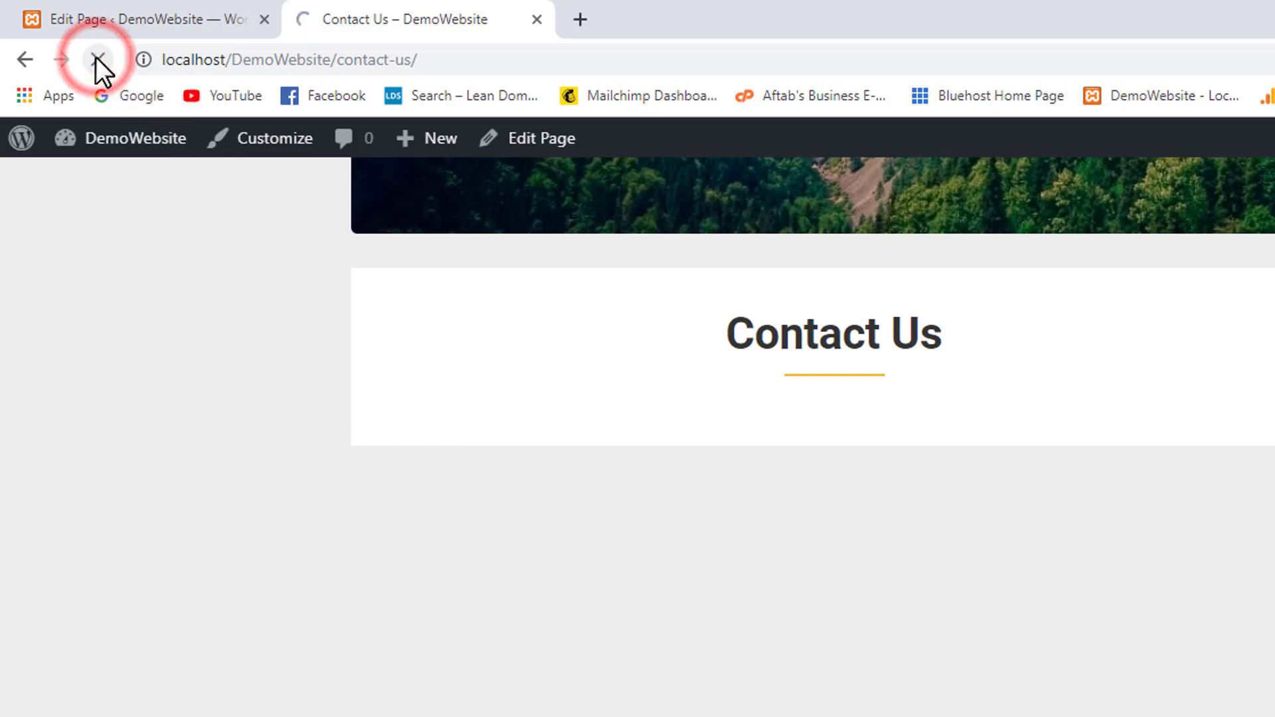
pyautogui.scroll(-2, 693, 316)
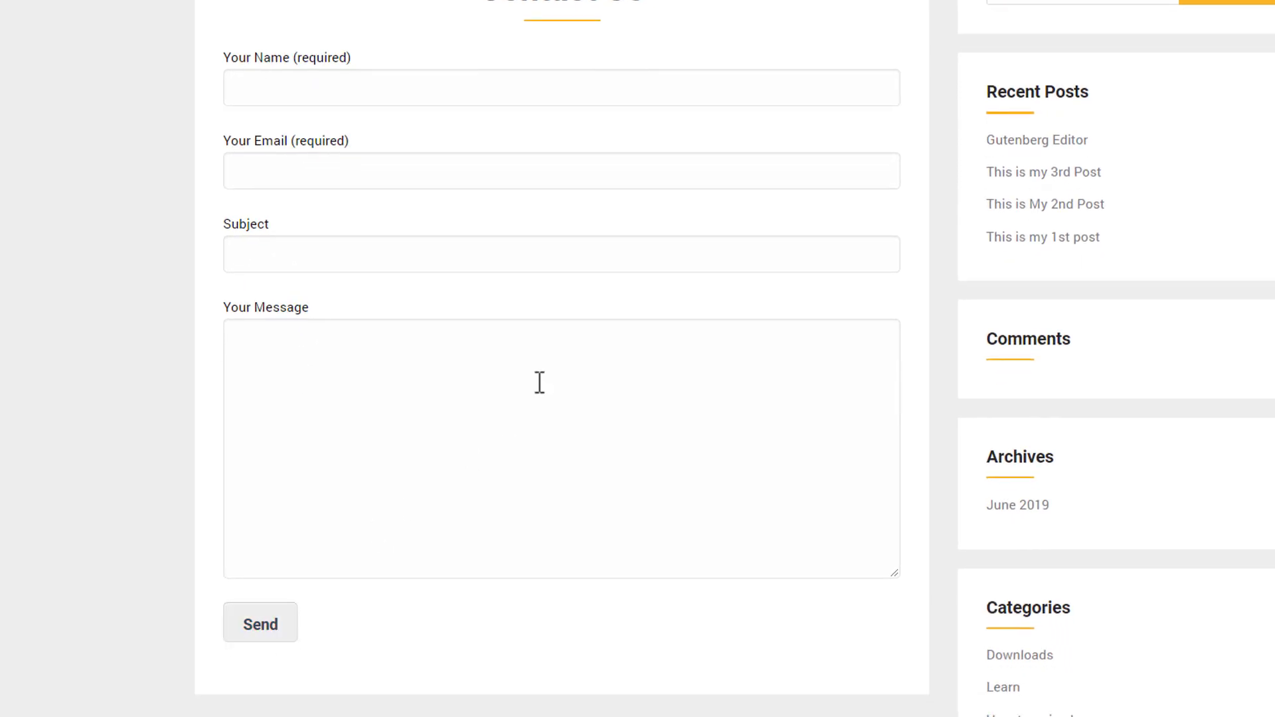
# Reopen Contact Us from the site's navigation and examine the contact form's fields down to the Send button
pyautogui.scroll(9, 432, 239)
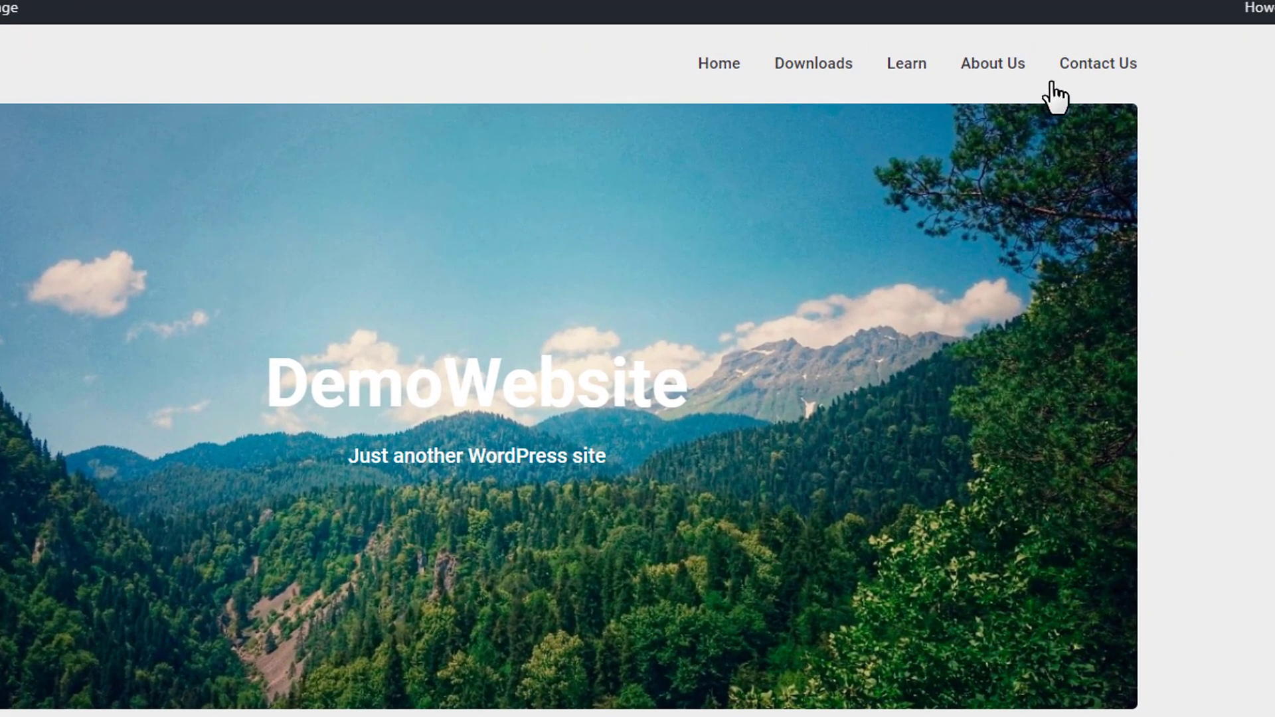
pyautogui.click(1077, 72)
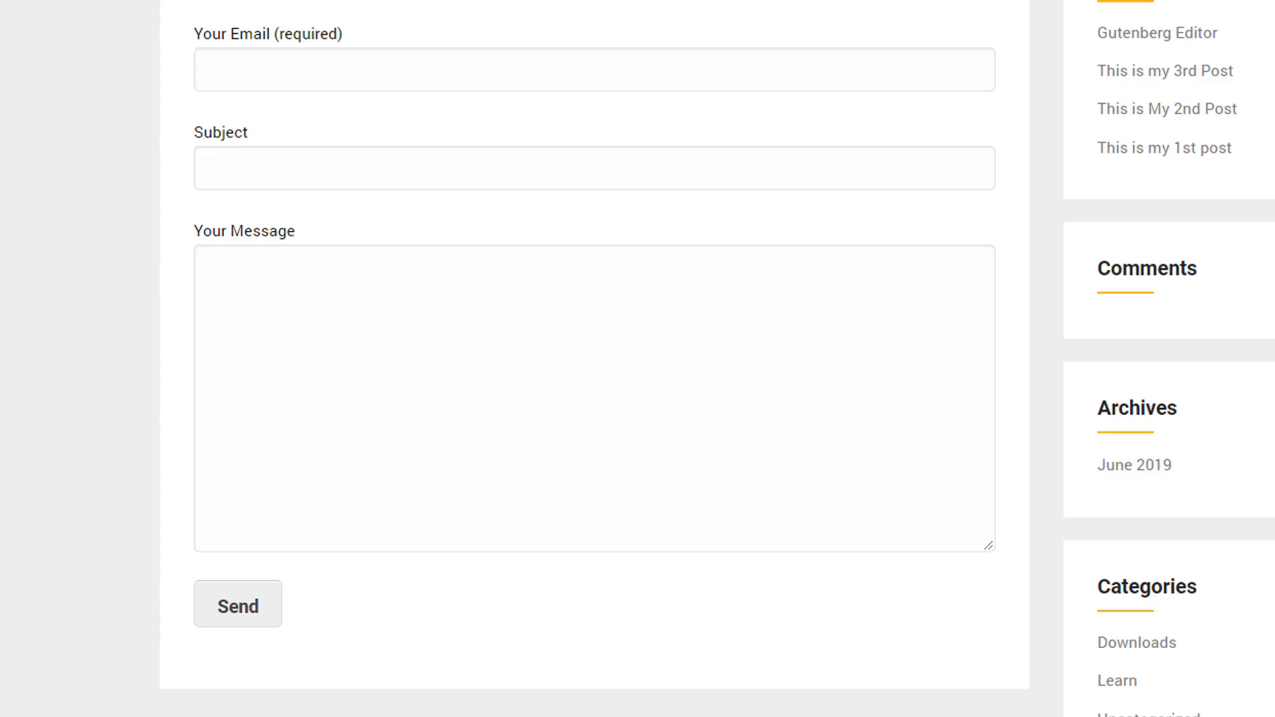
pyautogui.scroll(10, 677, 34)
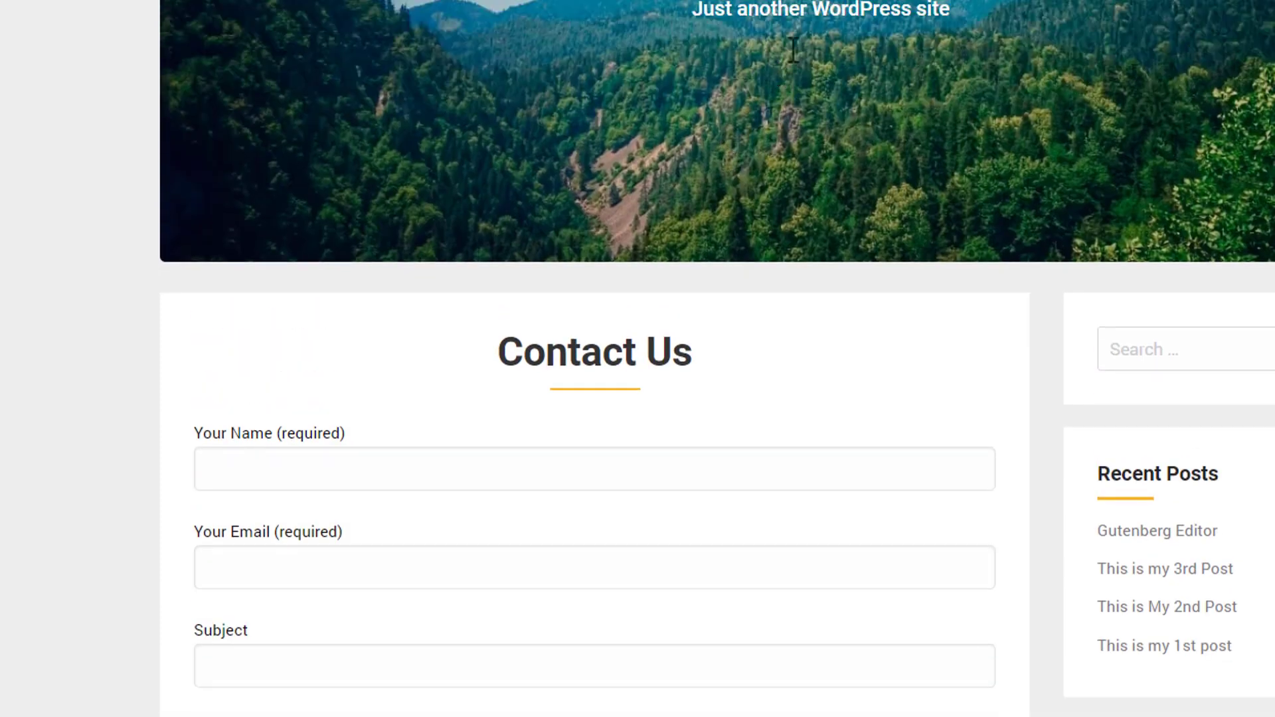
pyautogui.scroll(-2, 810, 198)
pyautogui.scroll(2, 809, 199)
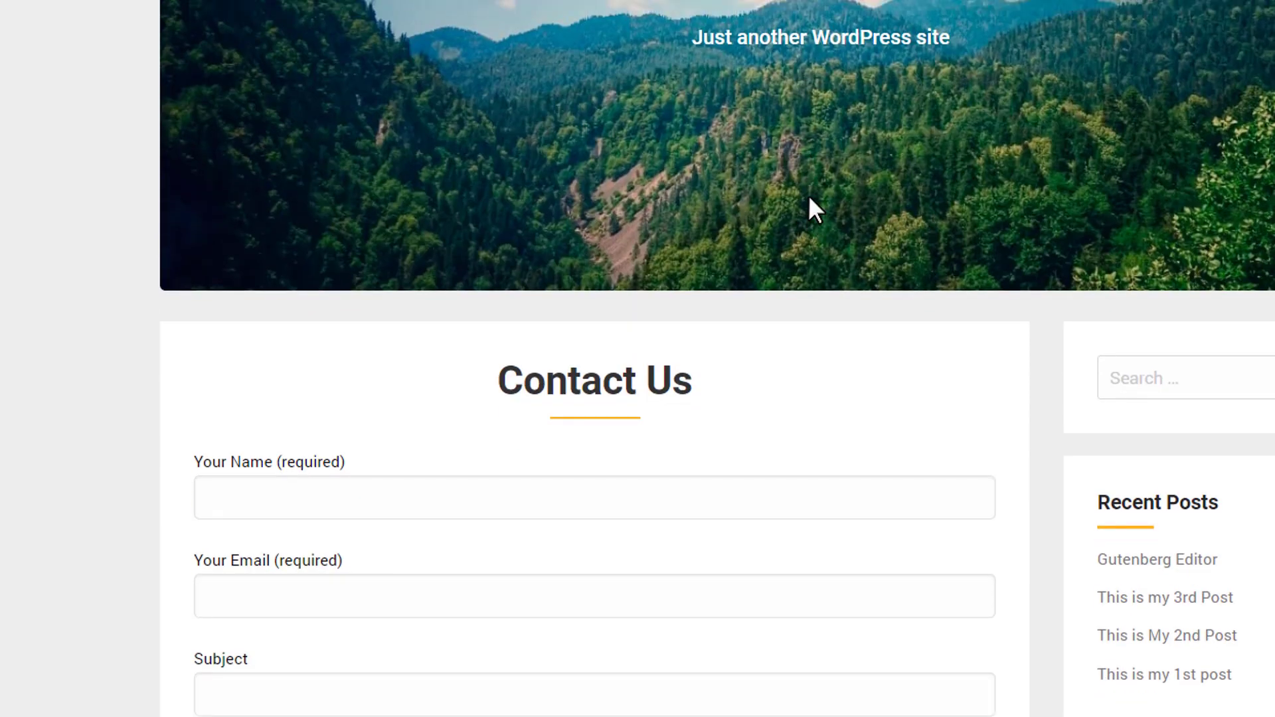
pyautogui.scroll(-5, 811, 198)
pyautogui.scroll(-3, 525, 273)
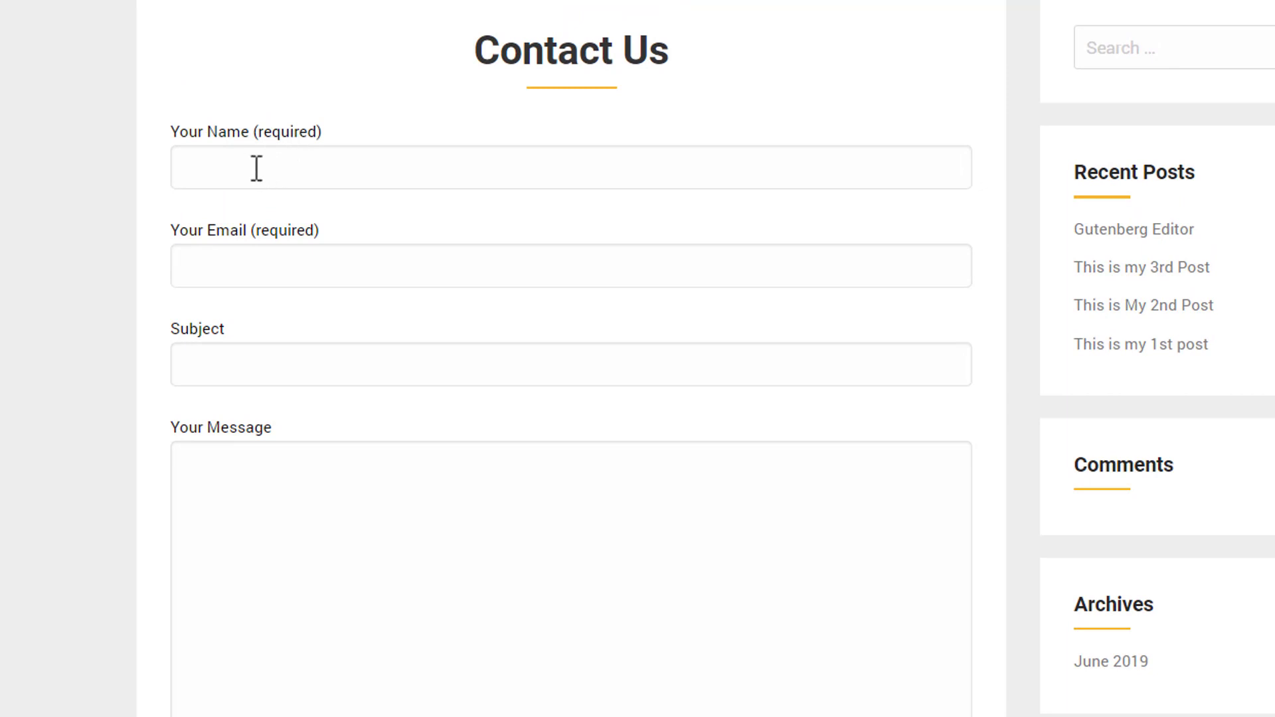
pyautogui.scroll(-3, 300, 417)
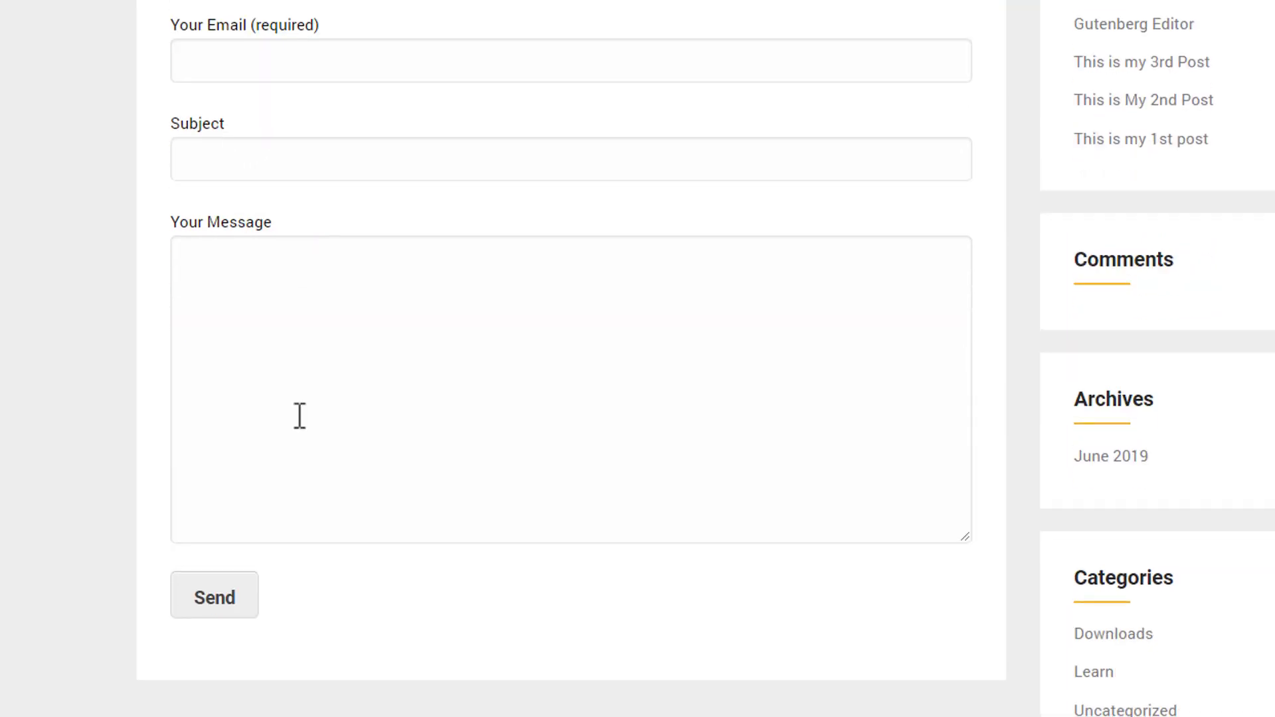
pyautogui.scroll(3, 459, 473)
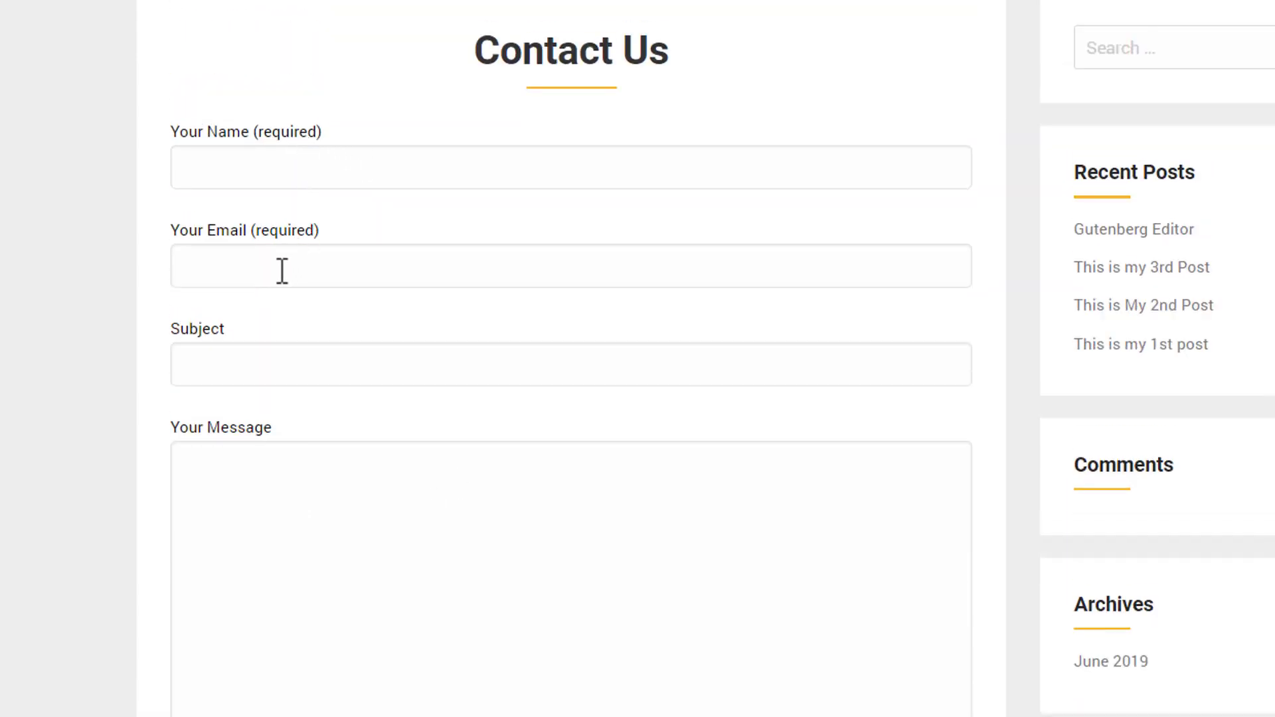
pyautogui.scroll(-5, 279, 407)
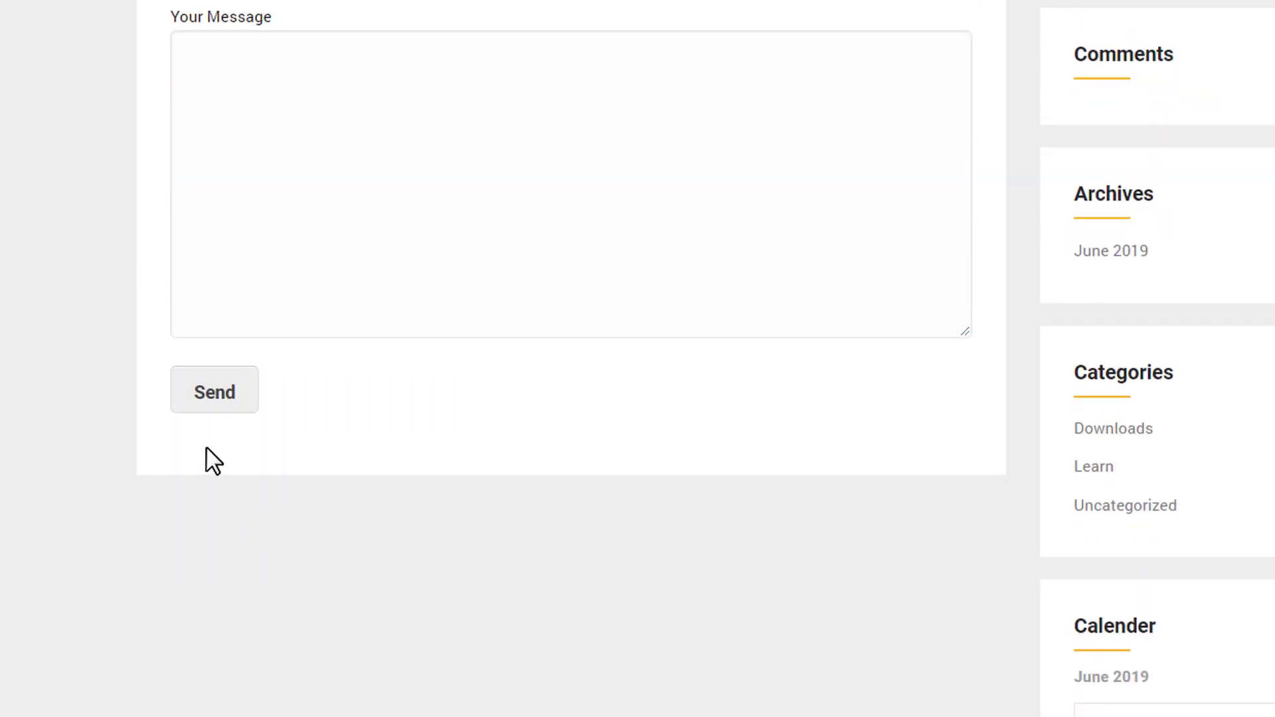
# Examine the live Contact Us page again, from the site header through the contact form's fields to the Send button
pyautogui.scroll(5, 393, 293)
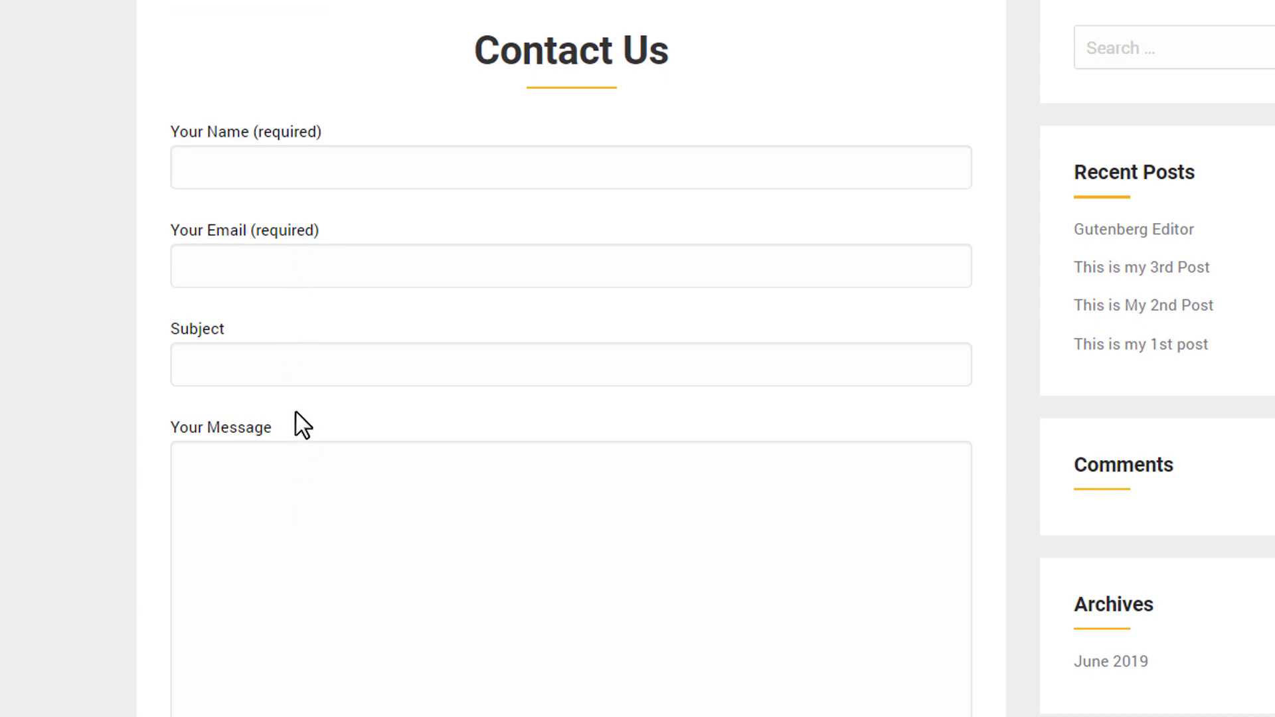
pyautogui.scroll(-3, 297, 426)
pyautogui.scroll(4, 422, 265)
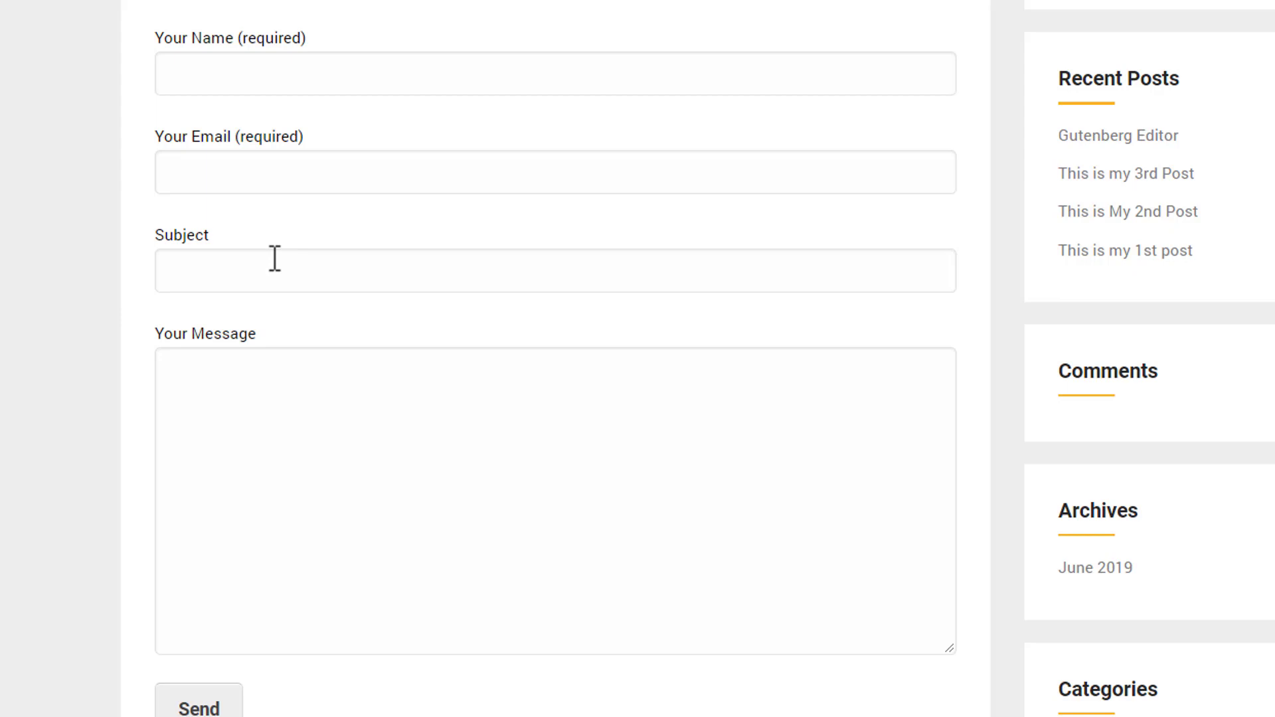
pyautogui.scroll(-2, 319, 143)
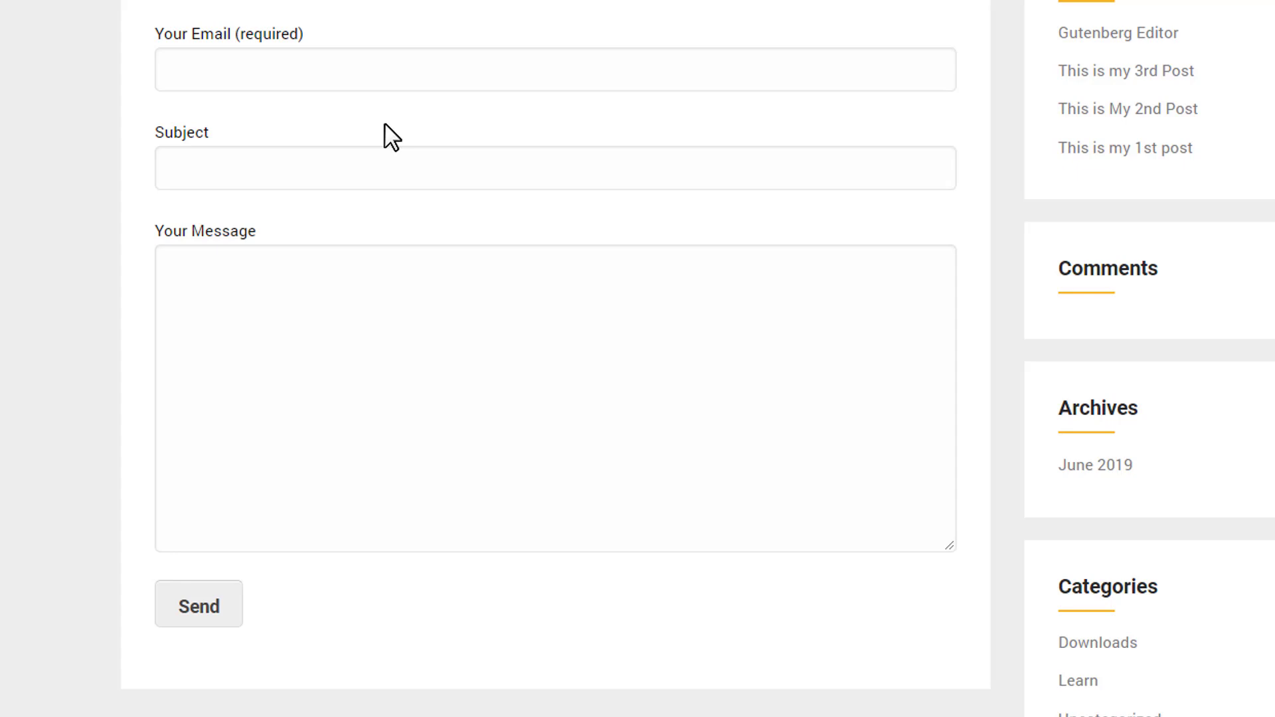
pyautogui.scroll(5, 385, 123)
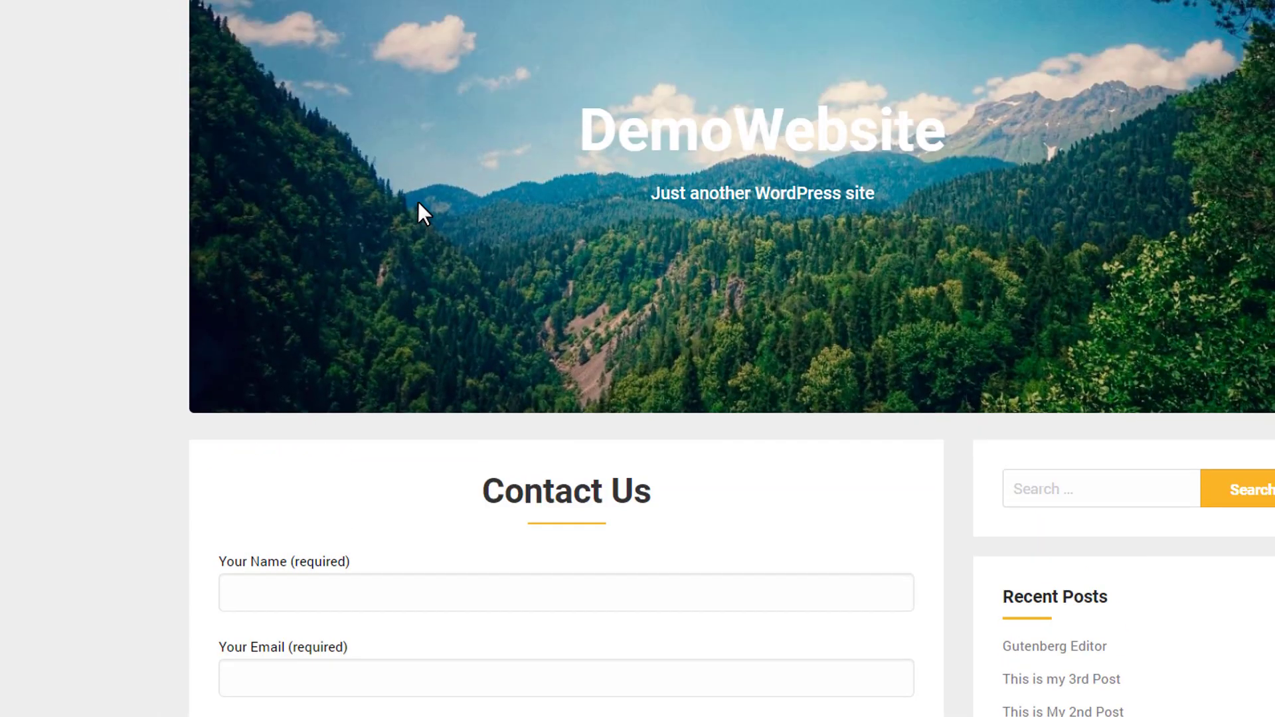
pyautogui.scroll(2, 417, 201)
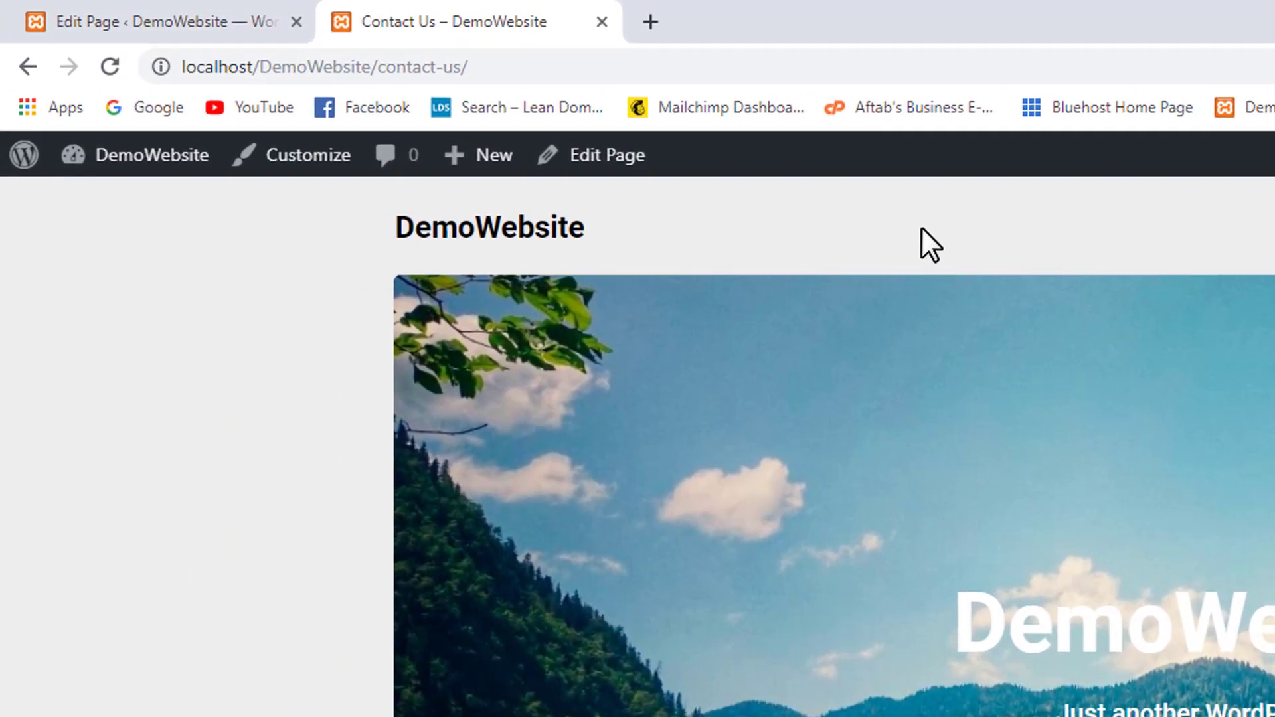
pyautogui.scroll(-10, 834, 447)
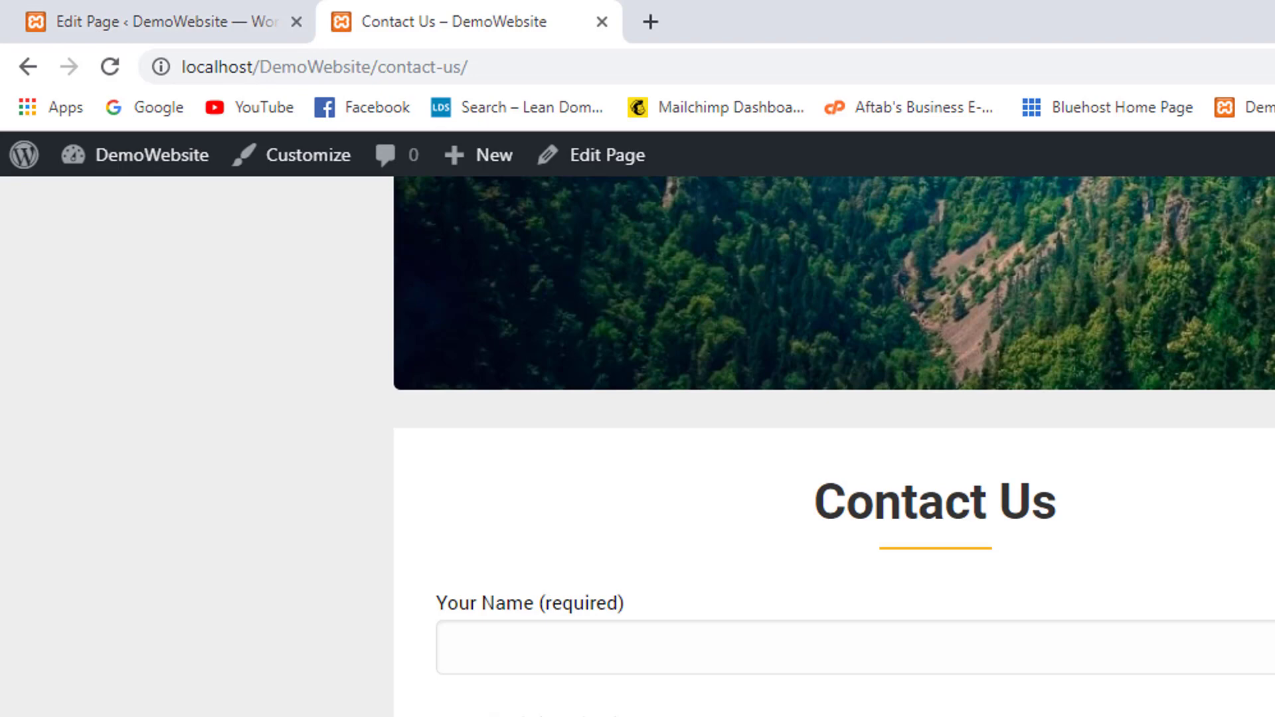
pyautogui.scroll(10, 834, 446)
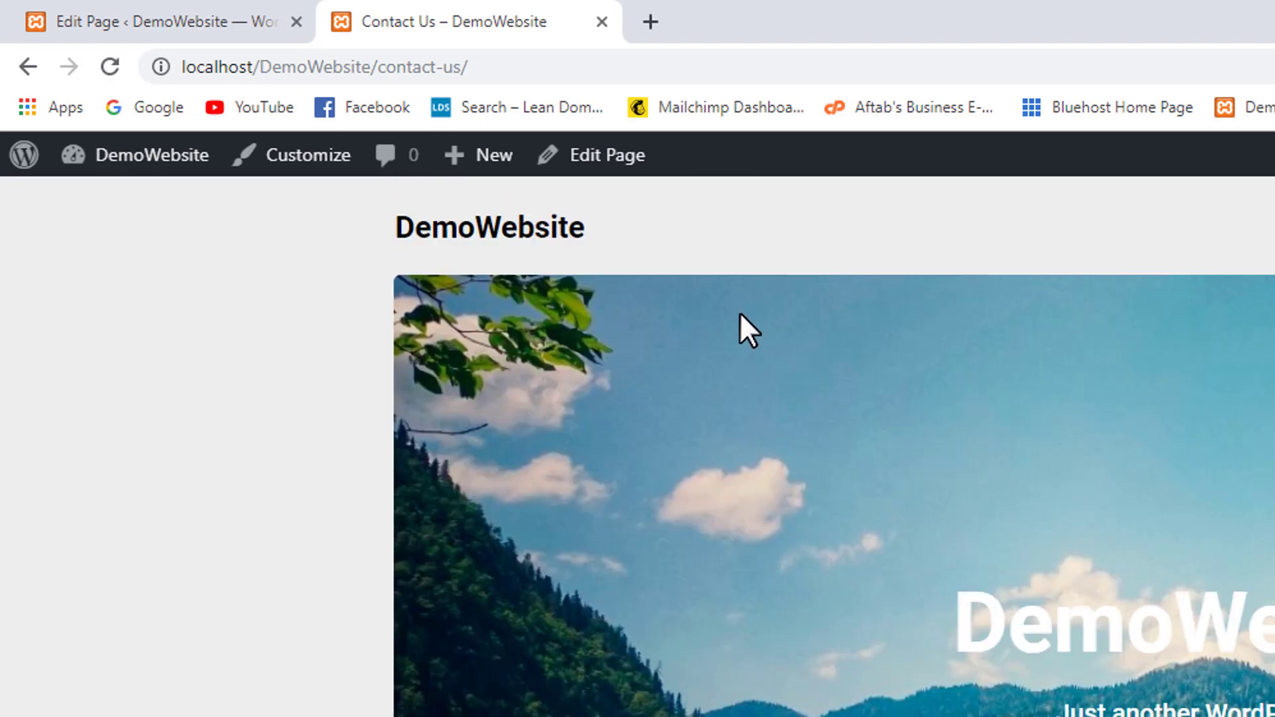
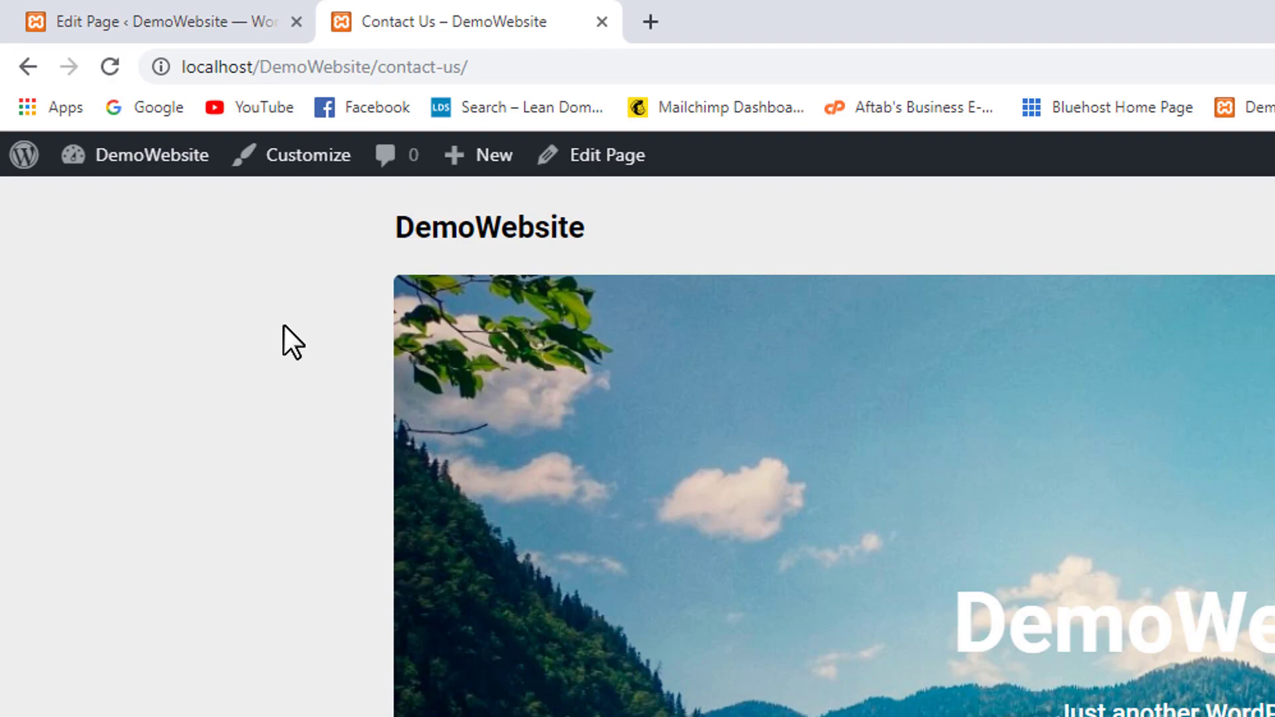
pyautogui.scroll(-6, 843, 507)
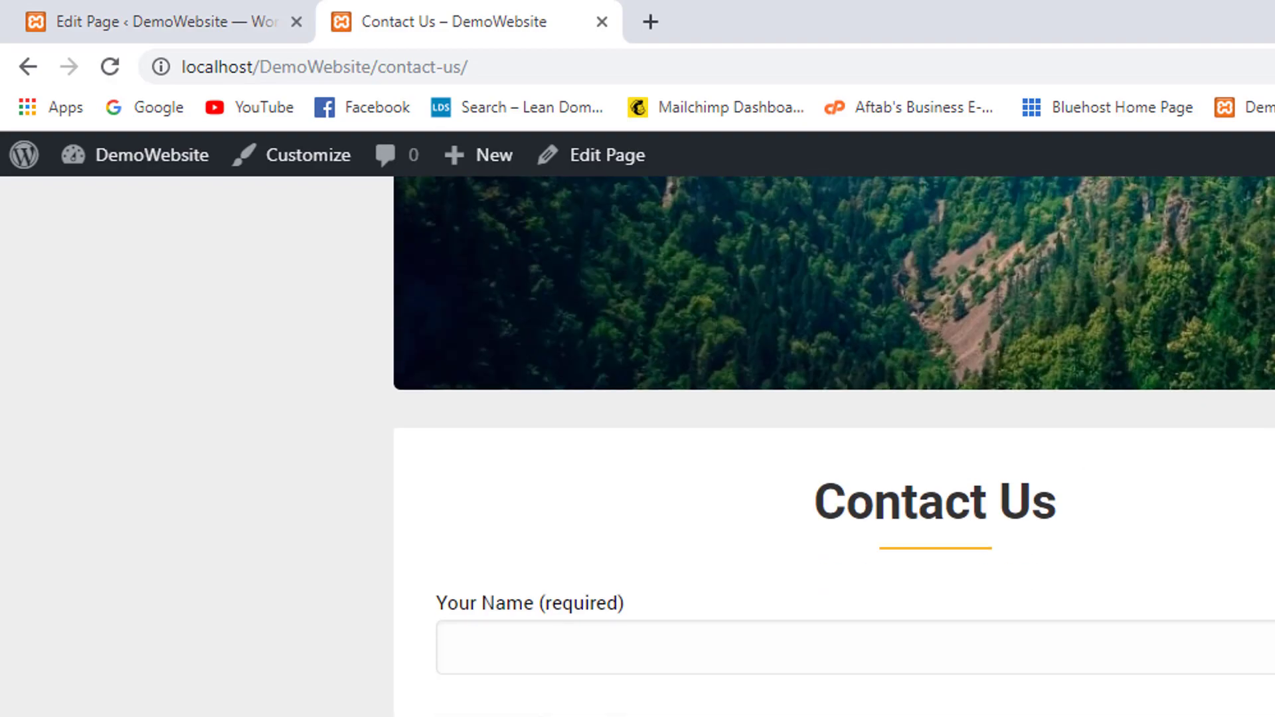
pyautogui.scroll(6, 834, 465)
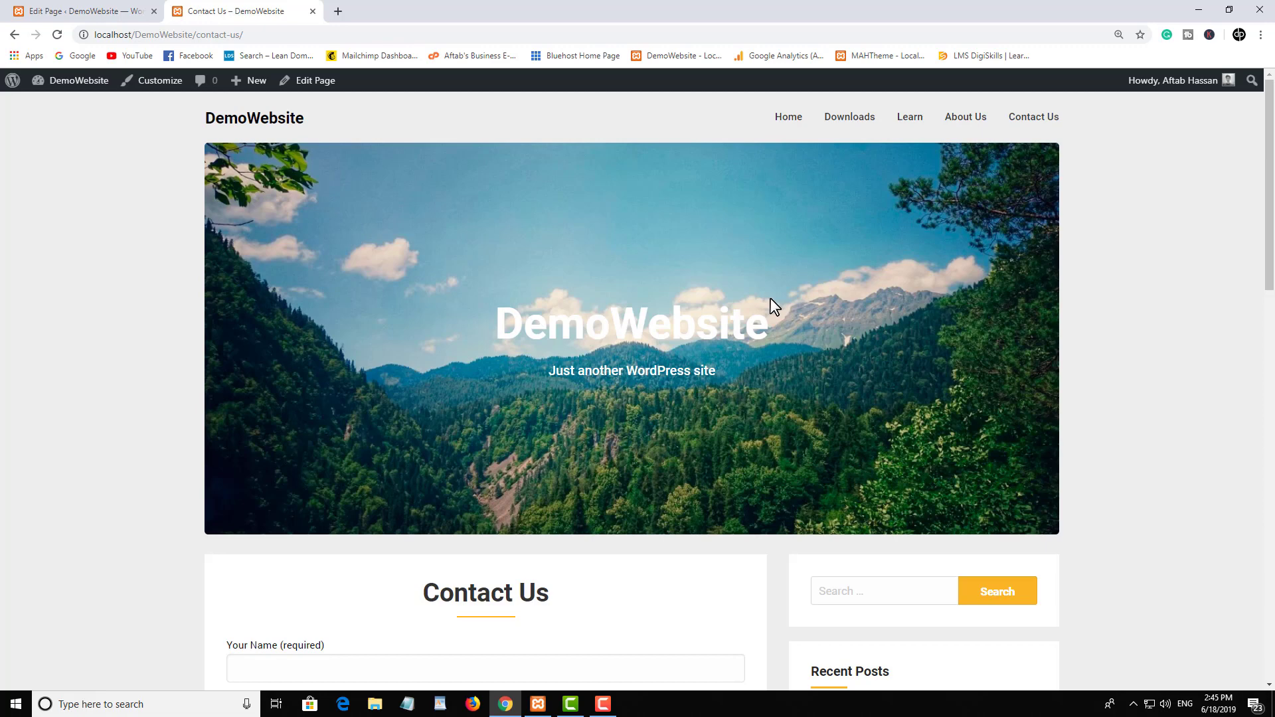
pyautogui.scroll(-4, 983, 247)
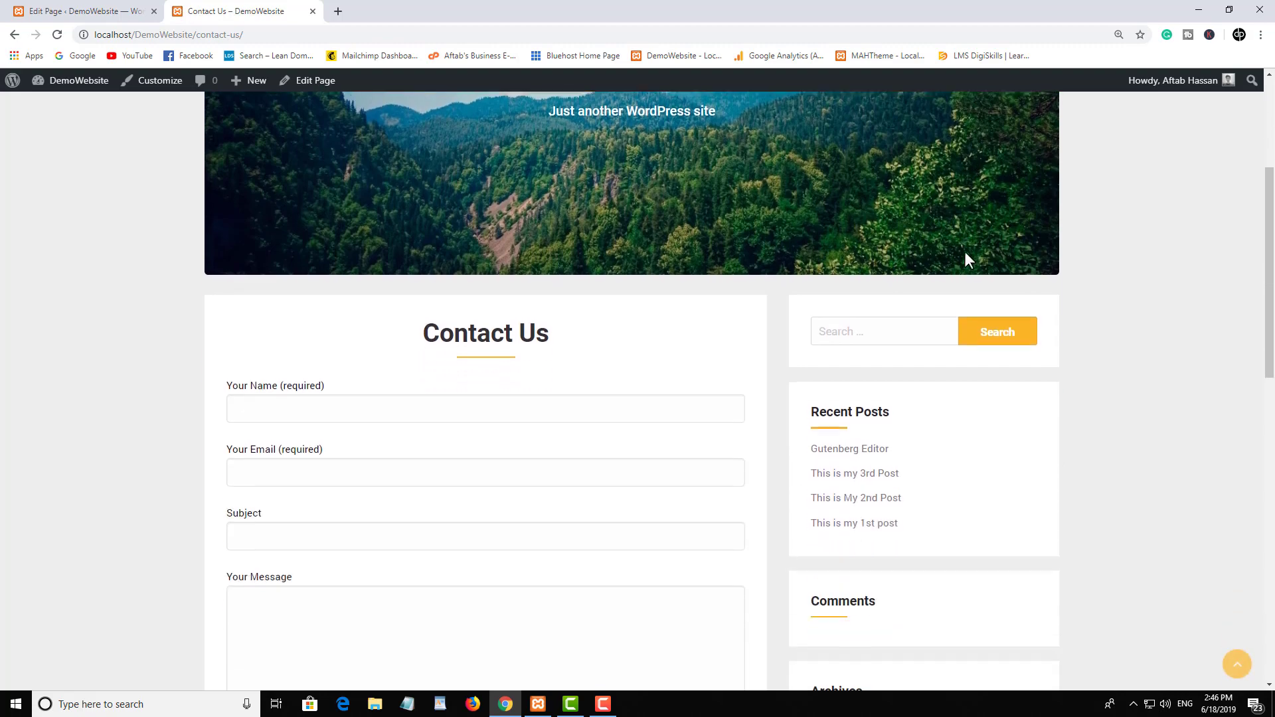
pyautogui.scroll(4, 968, 260)
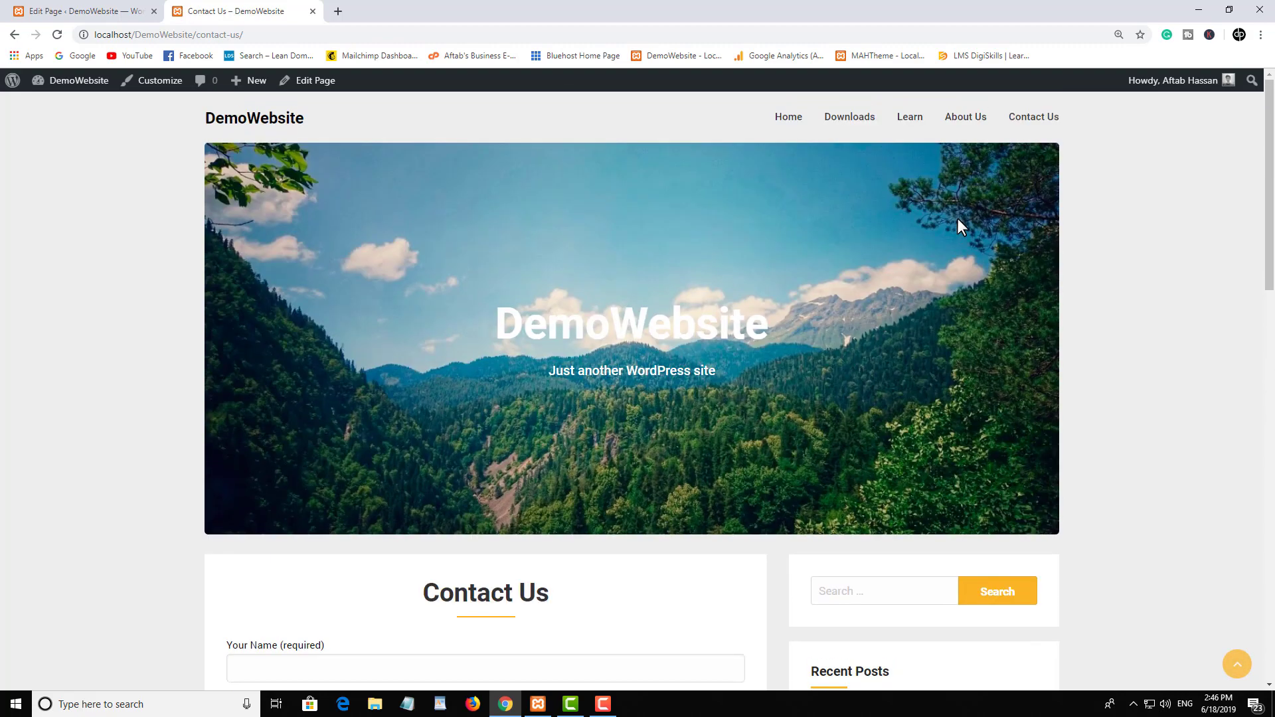
# Open the site's Home page and look over its header, the blog posts and the sidebar widgets
pyautogui.click(785, 126)
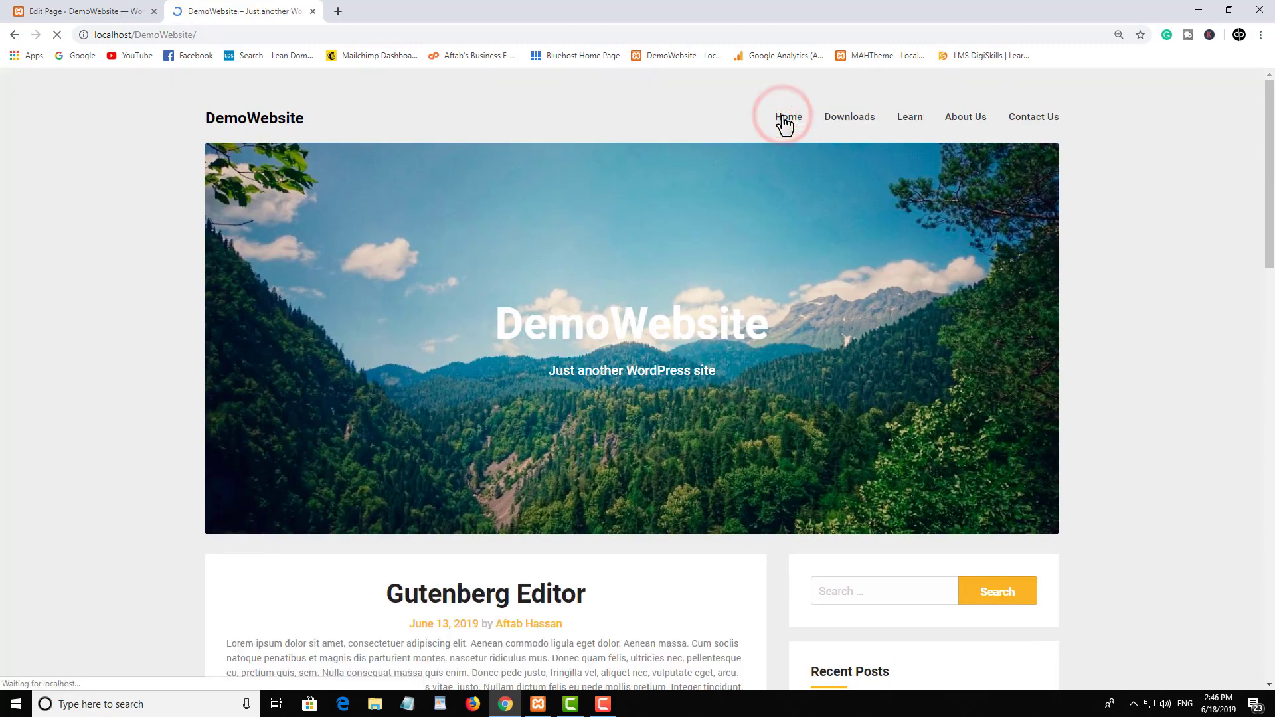
pyautogui.scroll(-3, 786, 134)
pyautogui.scroll(2, 797, 202)
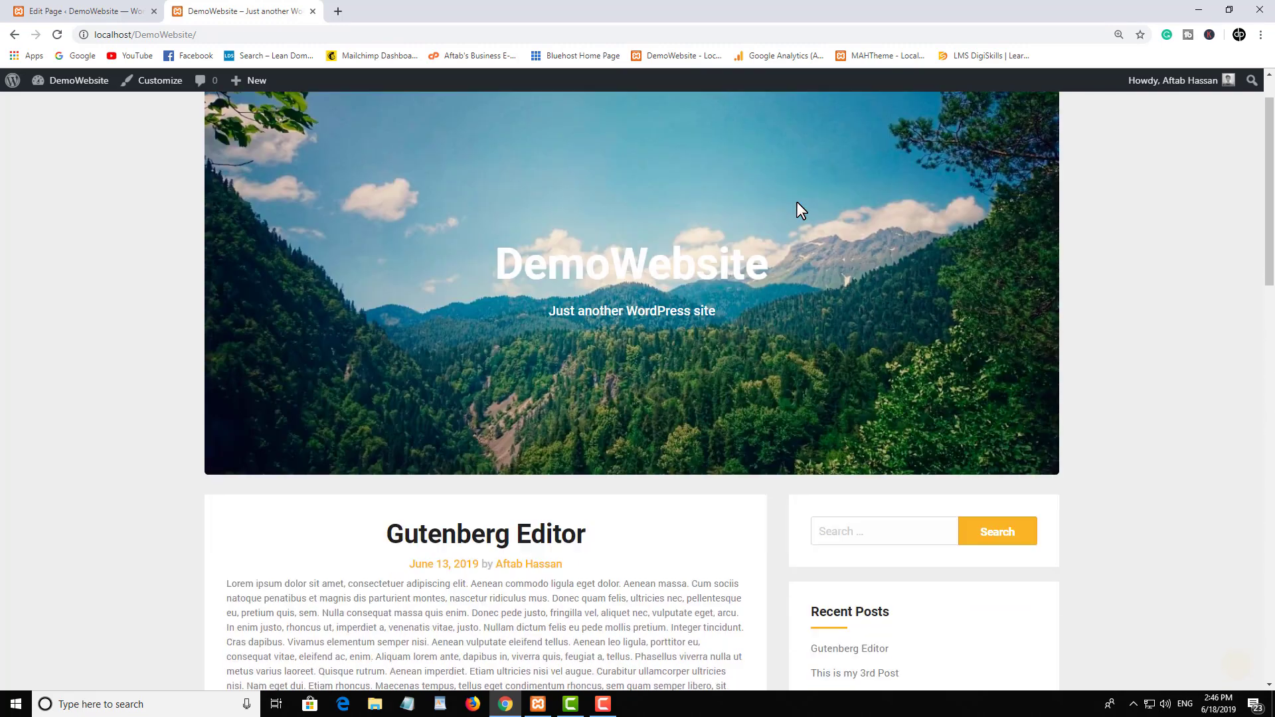
pyautogui.scroll(-5, 797, 202)
pyautogui.scroll(-1, 797, 202)
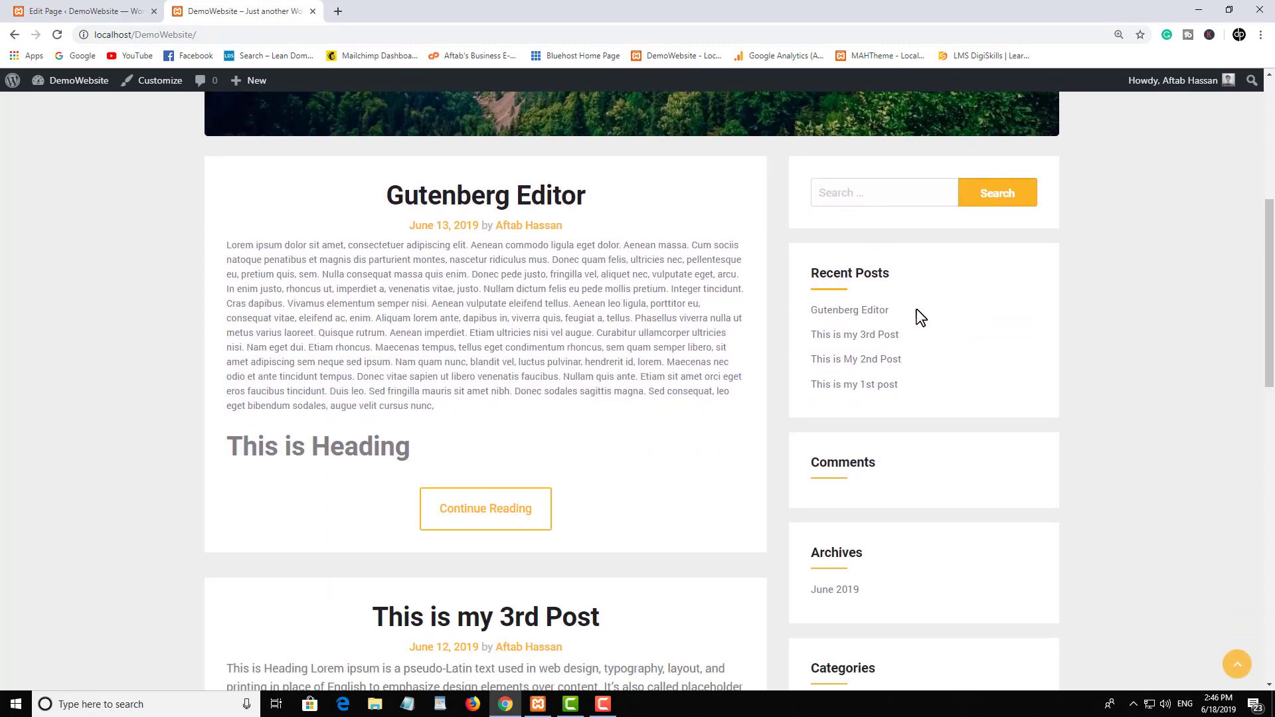
pyautogui.scroll(6, 937, 379)
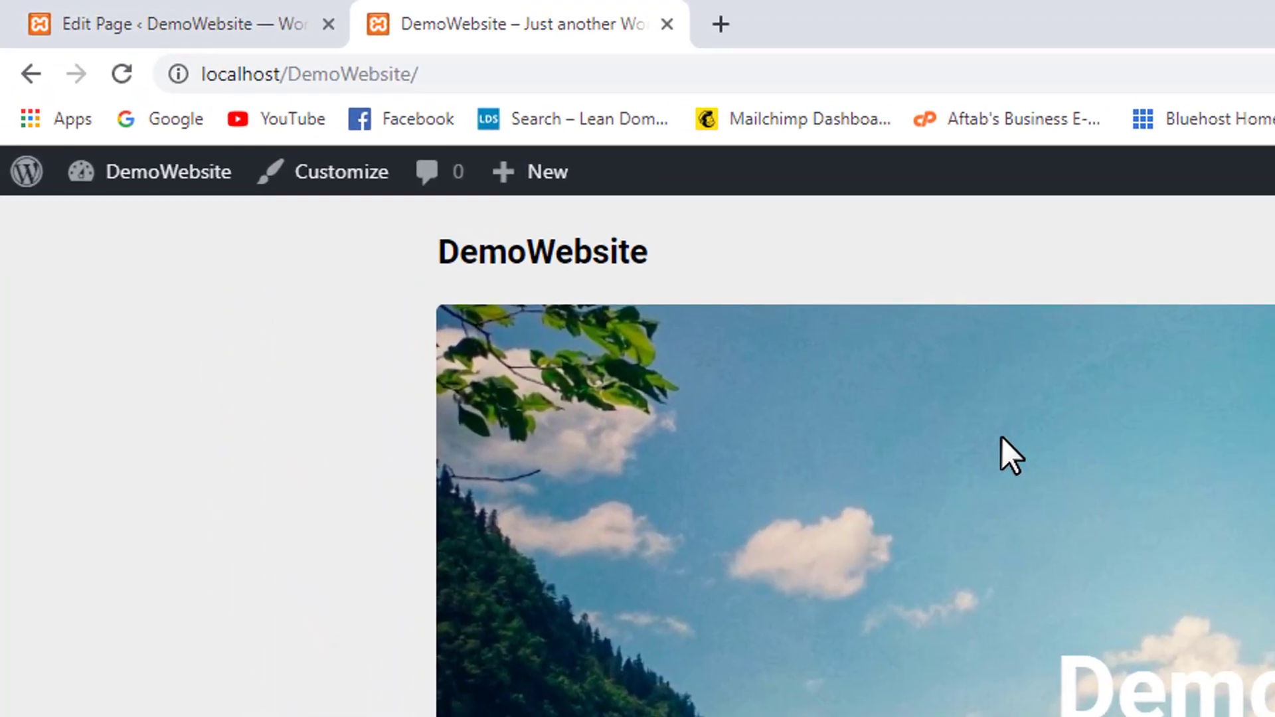
pyautogui.scroll(-2, 1002, 437)
pyautogui.scroll(2, 993, 439)
pyautogui.scroll(-2, 990, 478)
pyautogui.scroll(2, 991, 478)
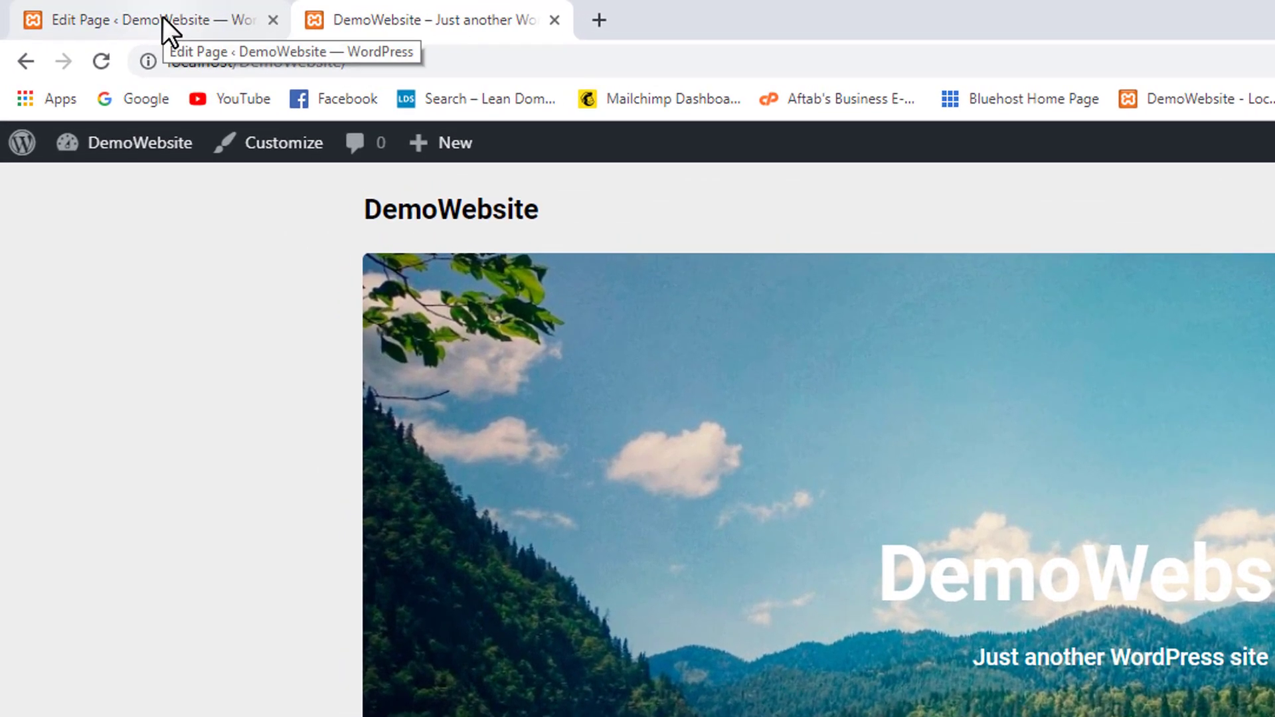
# Return to the browser tab with the page editor, open the screen for adding new plugins and search for "reset"
pyautogui.click(162, 18)
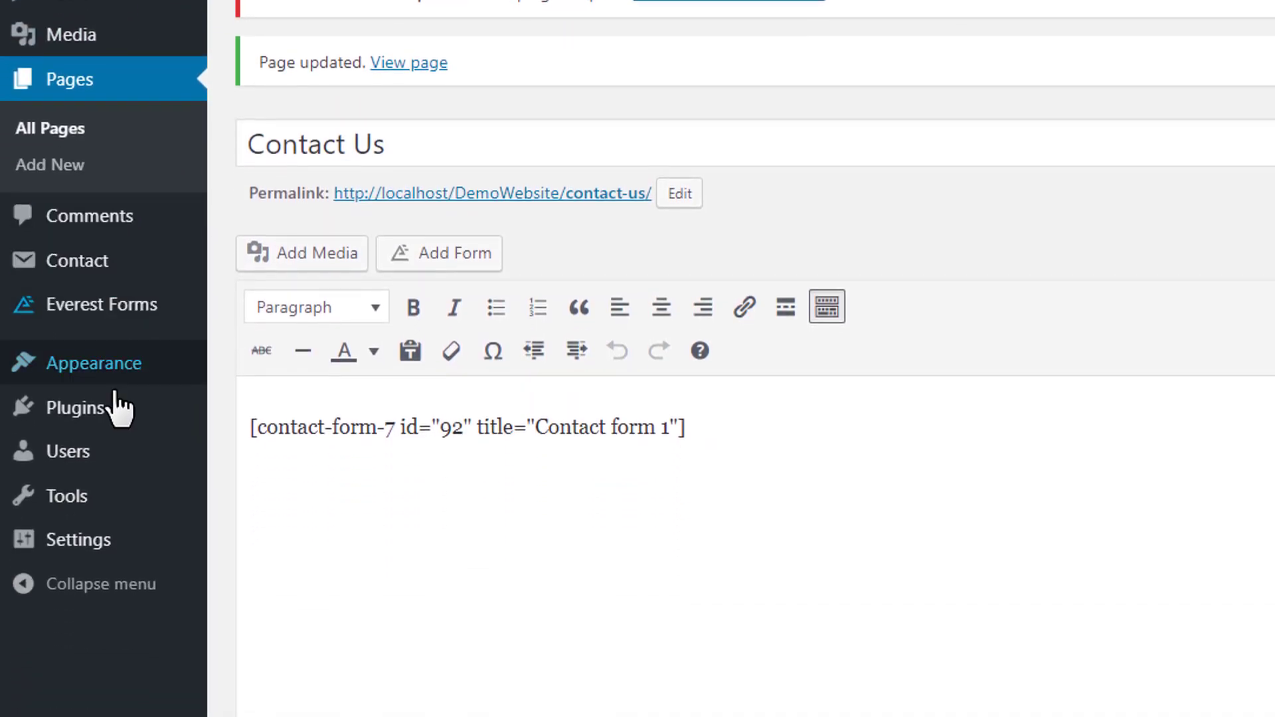
pyautogui.moveTo(114, 657)
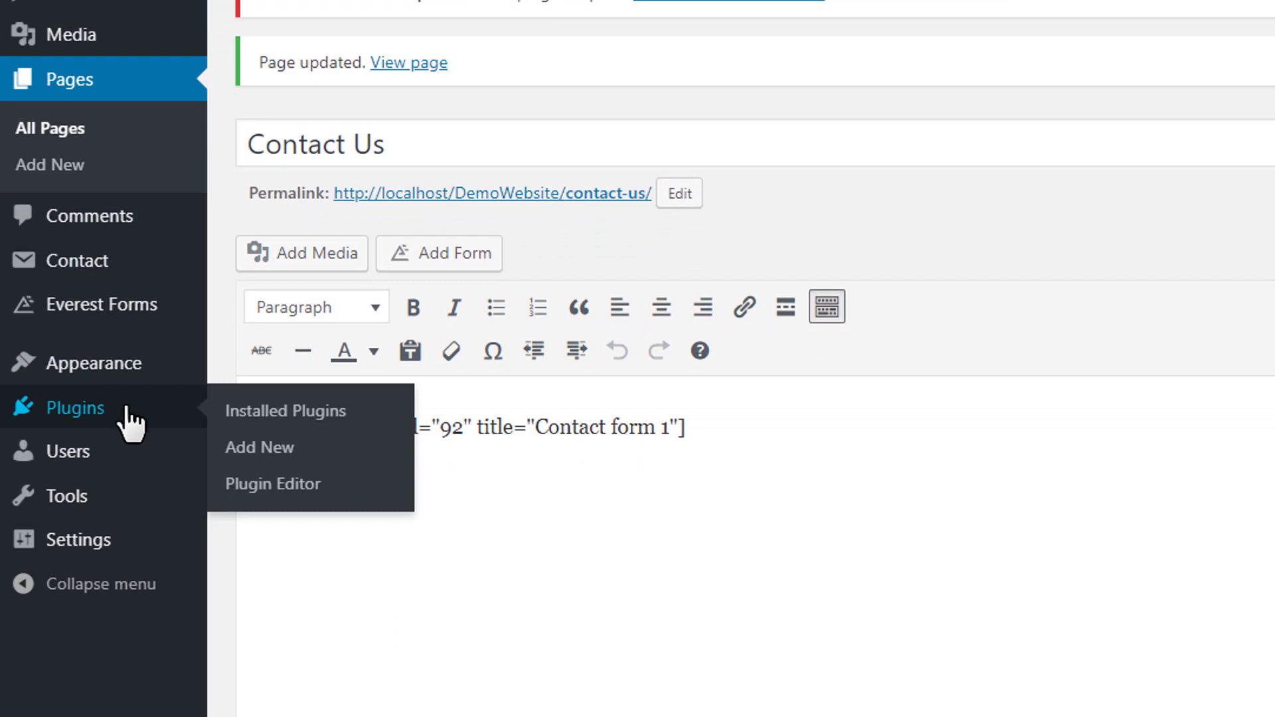
pyautogui.click(303, 445)
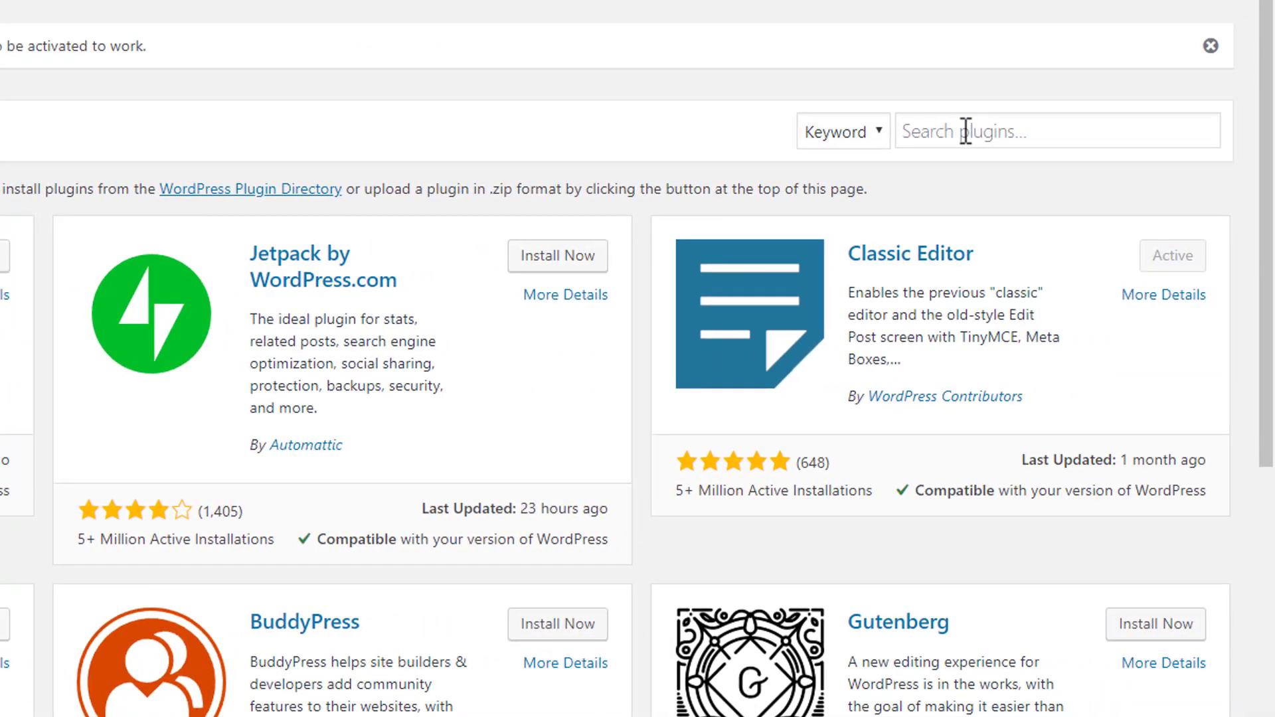
pyautogui.click(990, 131)
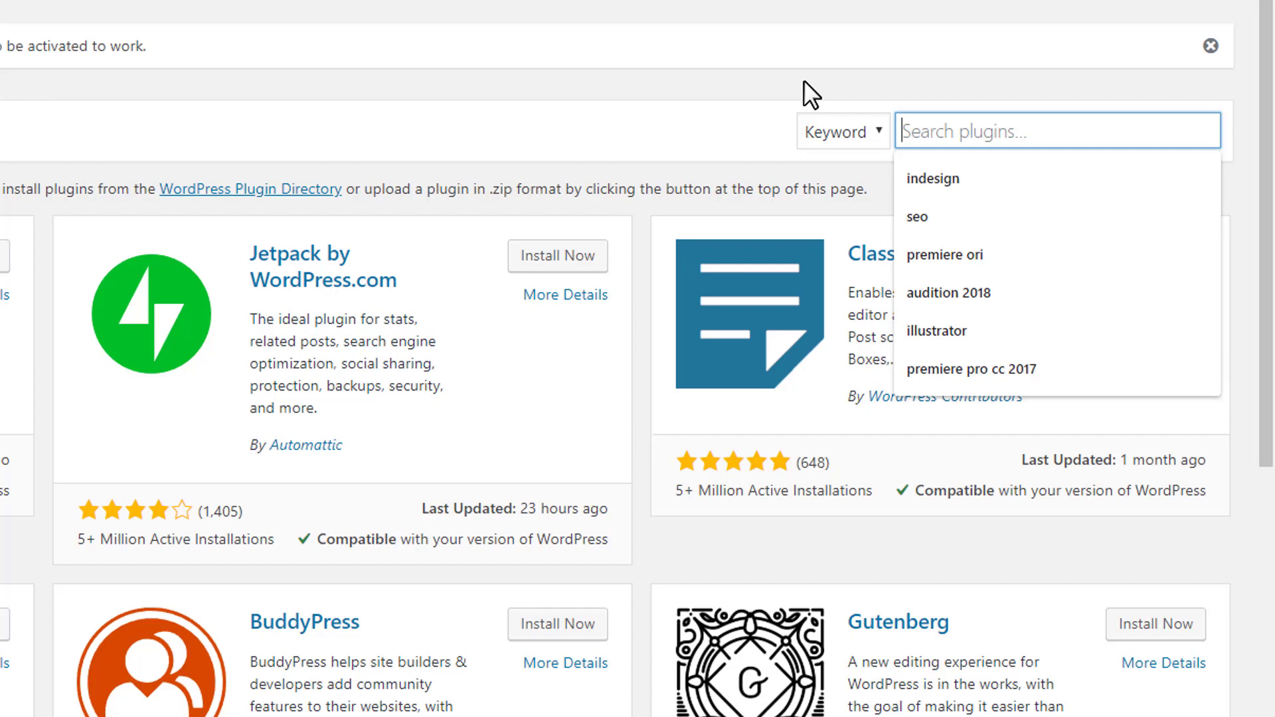
pyautogui.write('reset')
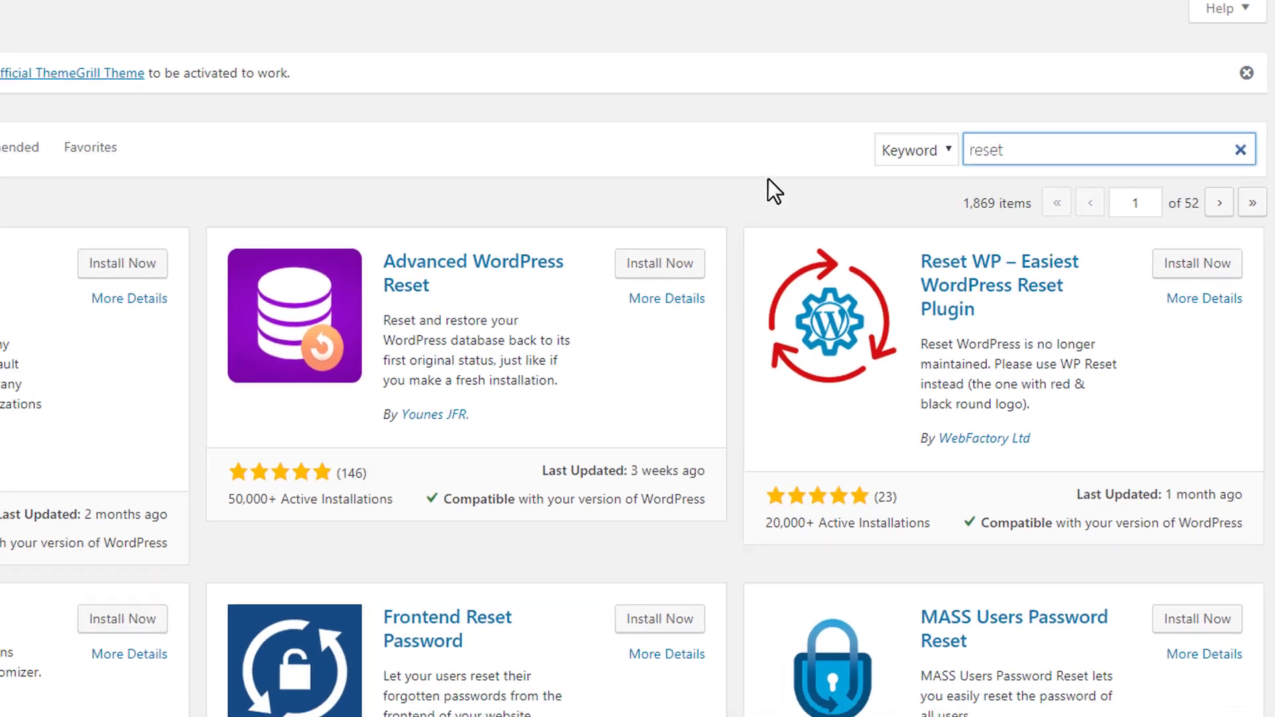
pyautogui.scroll(-3, 596, 356)
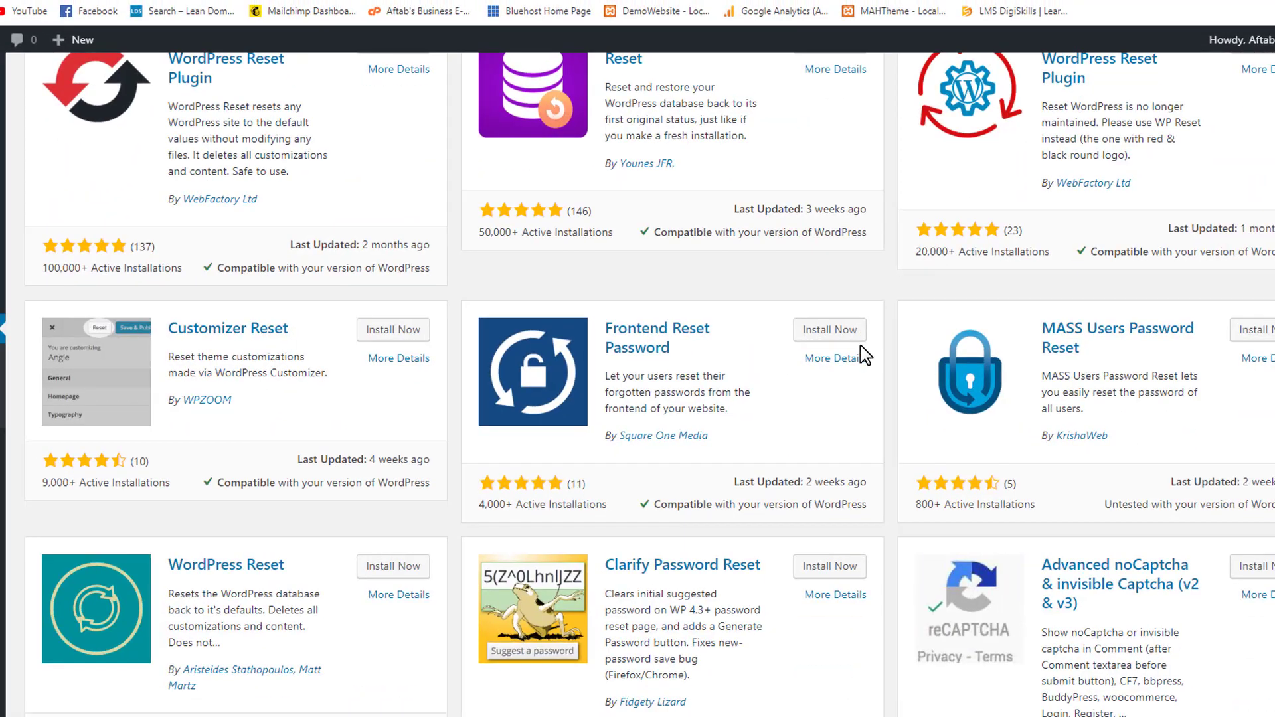
pyautogui.scroll(4, 864, 352)
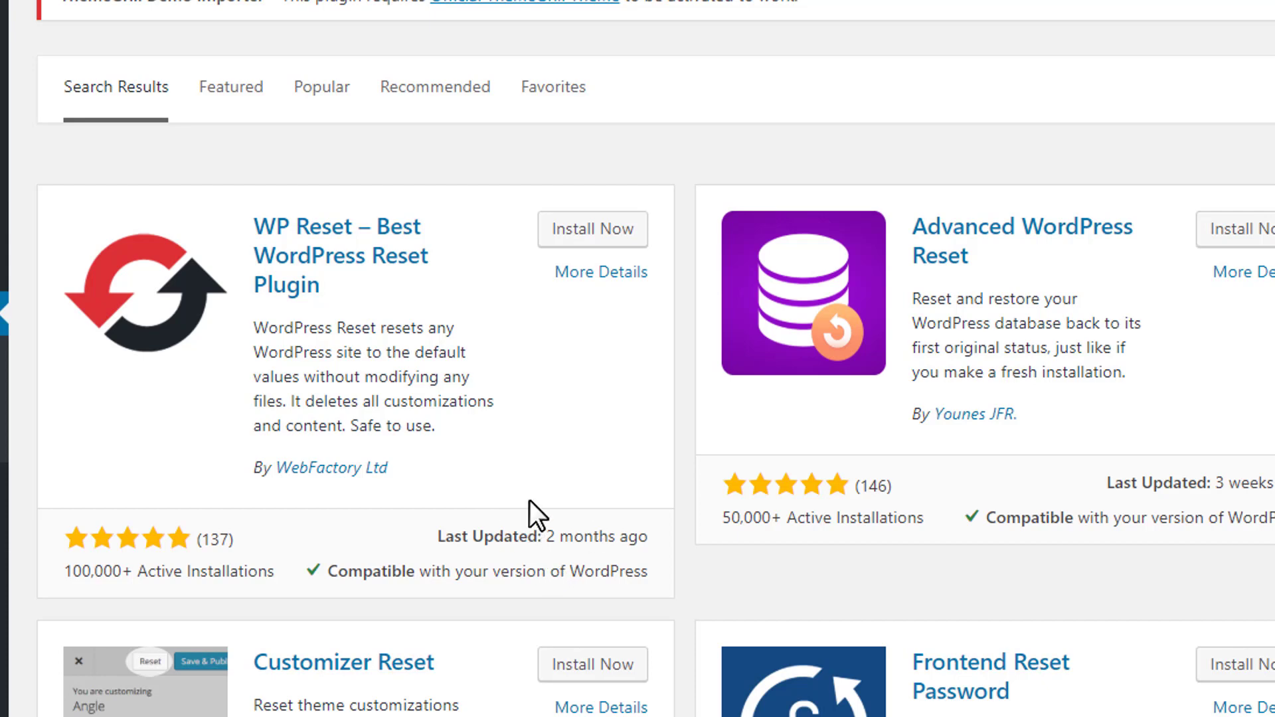
# Install and activate the WP Reset – Best WordPress Reset Plugin by WebFactory Ltd, and dismiss its welcome notice
pyautogui.click(577, 240)
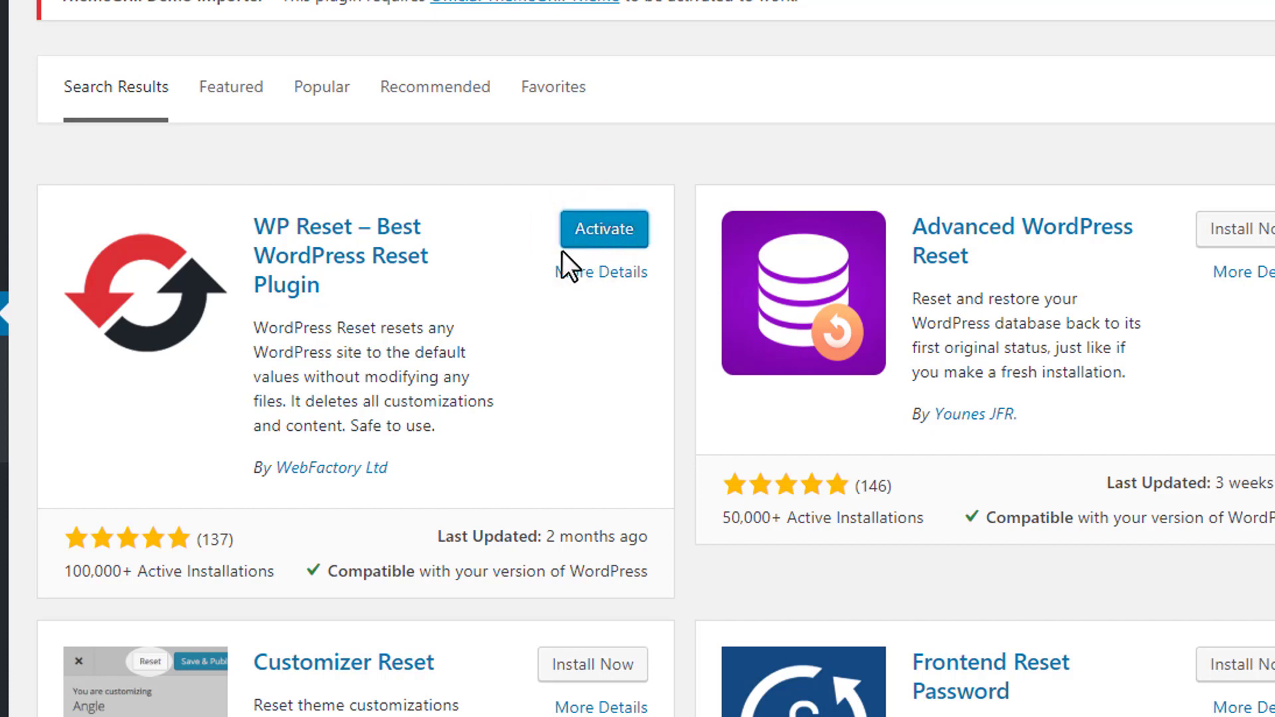
pyautogui.click(562, 248)
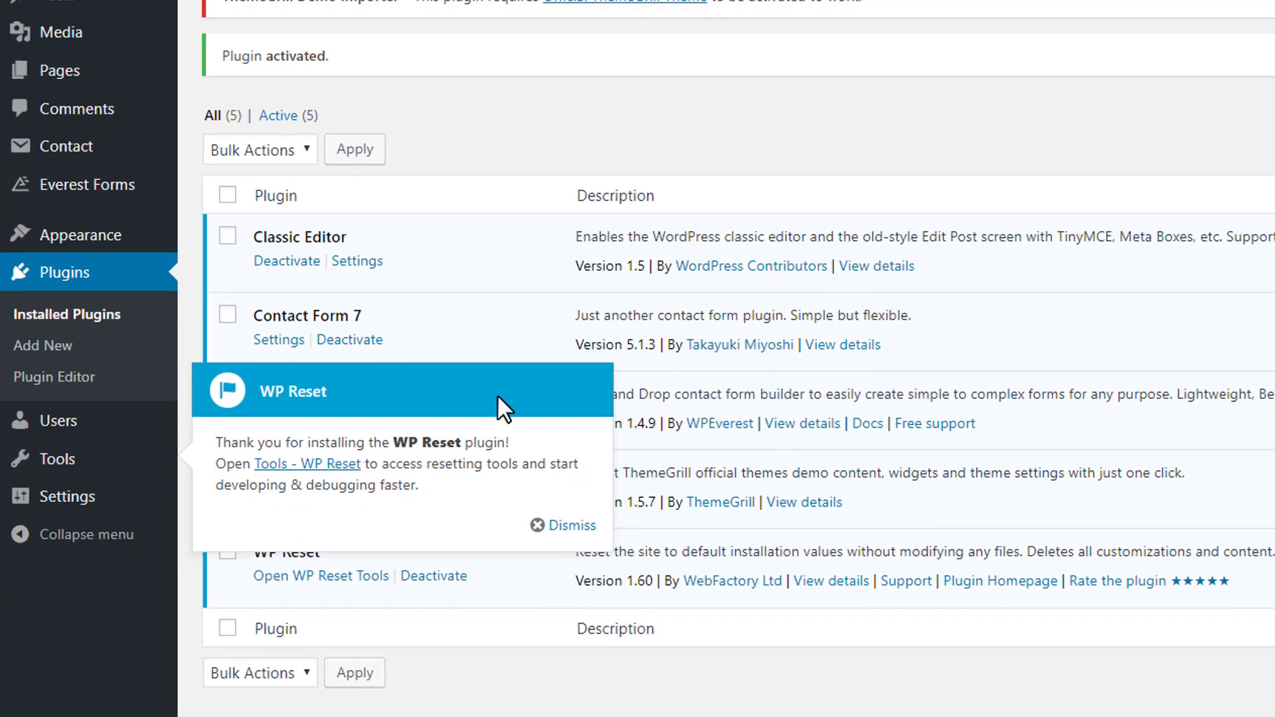
pyautogui.click(571, 526)
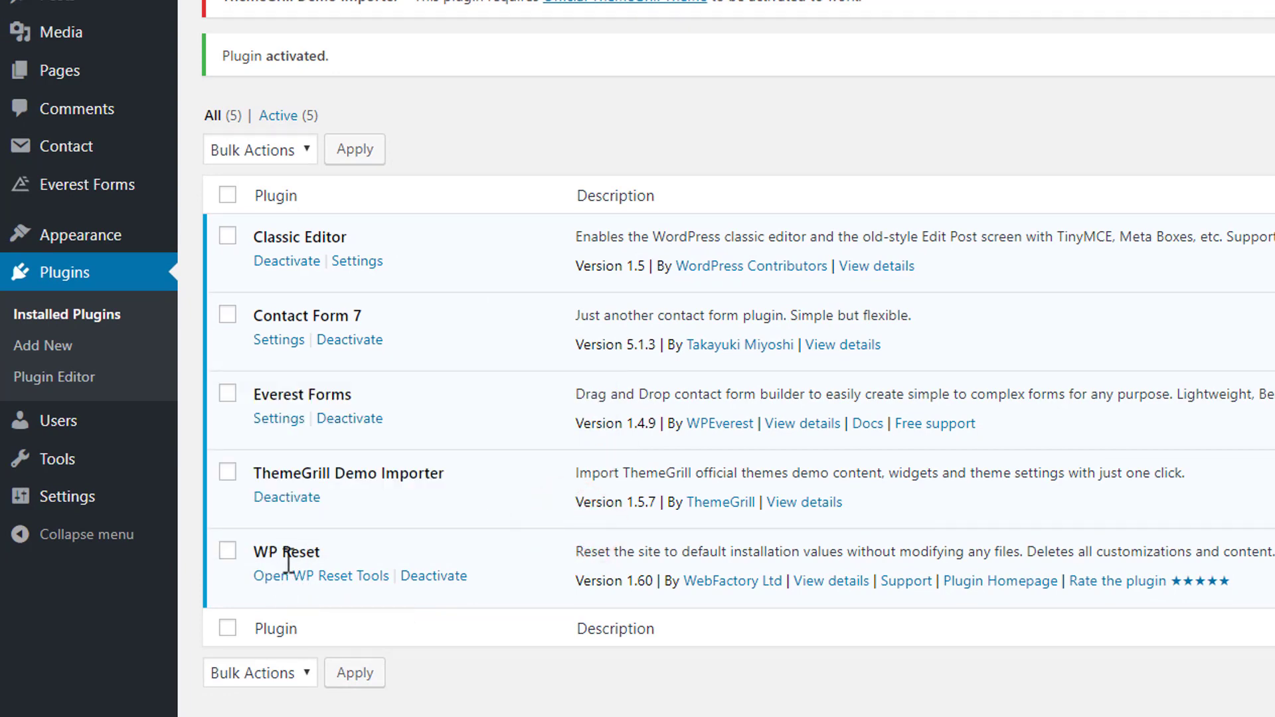
# Open the WP Reset tools and read what resetting deletes and keeps, down to the post-reset actions and reset section
pyautogui.click(345, 578)
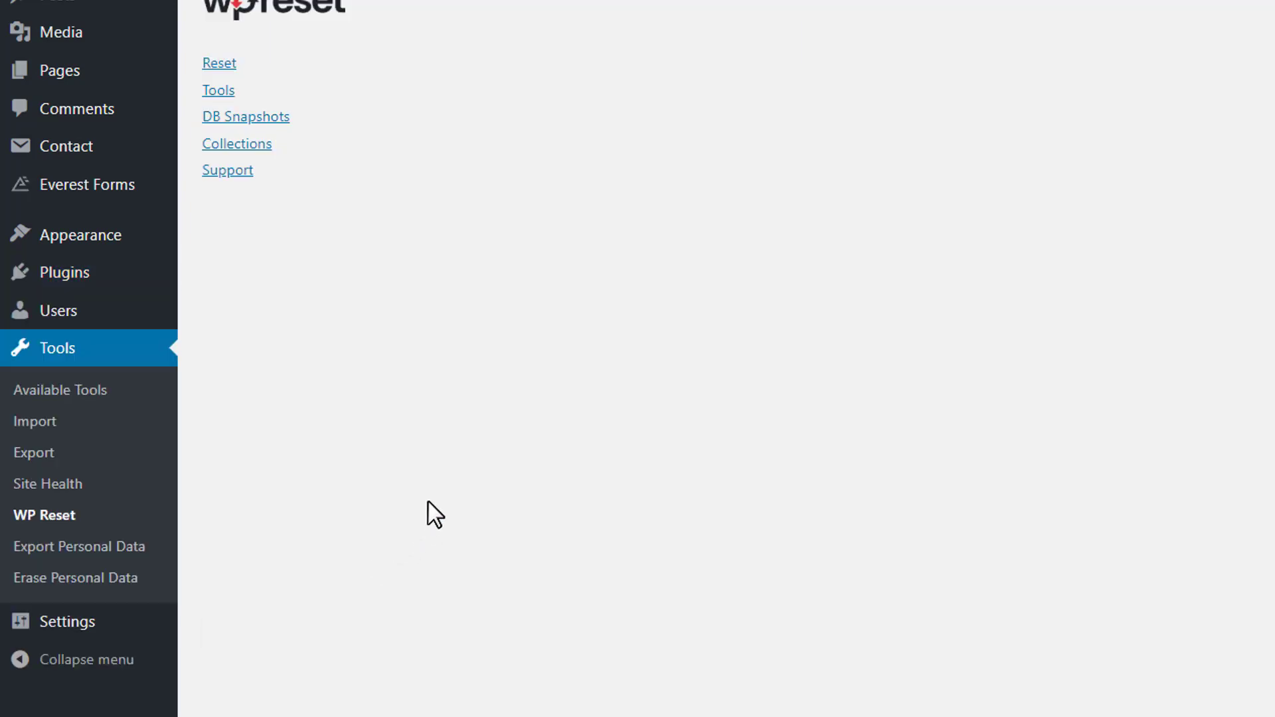
pyautogui.scroll(-2, 540, 271)
pyautogui.scroll(-4, 542, 270)
pyautogui.scroll(6, 541, 270)
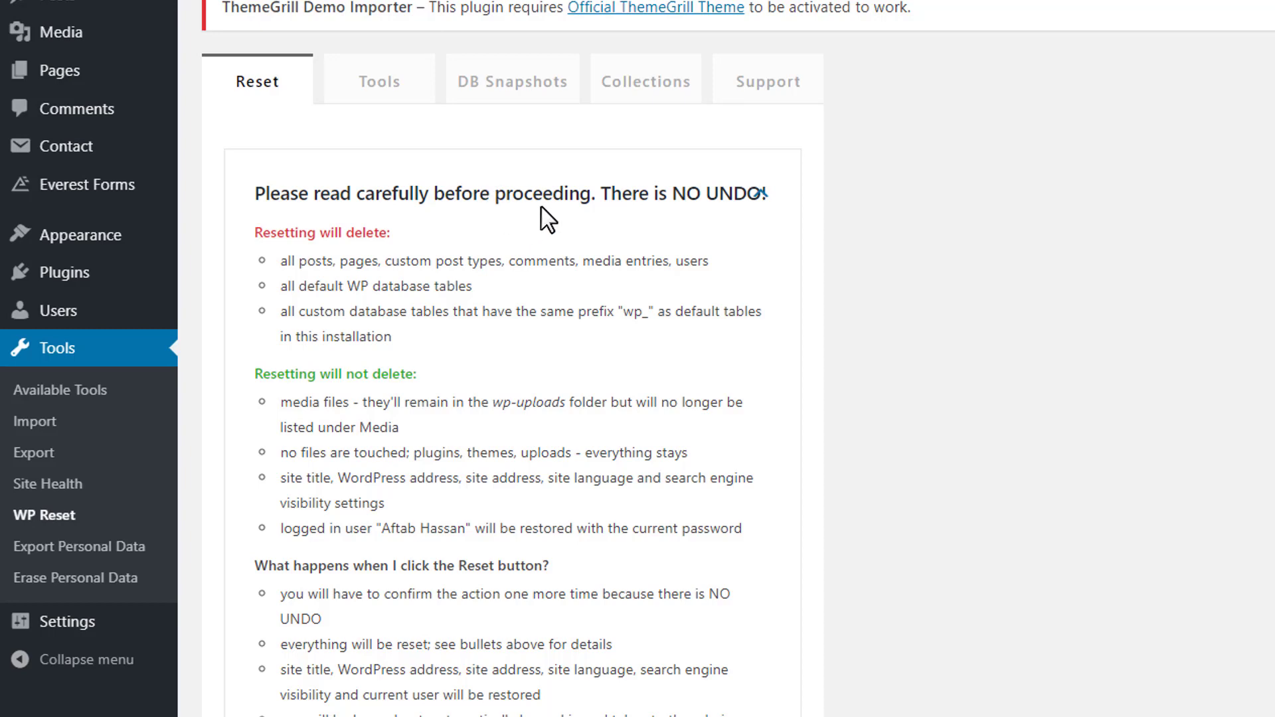
pyautogui.scroll(-5, 542, 207)
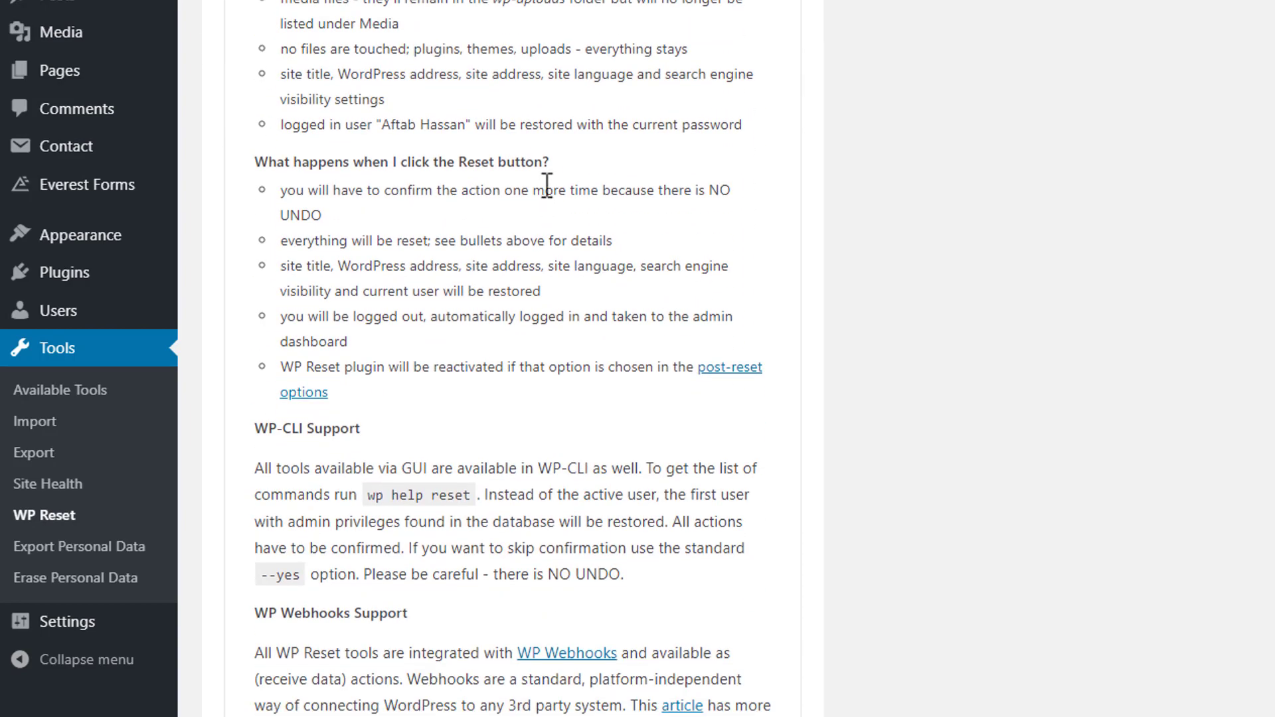
pyautogui.scroll(-4, 546, 188)
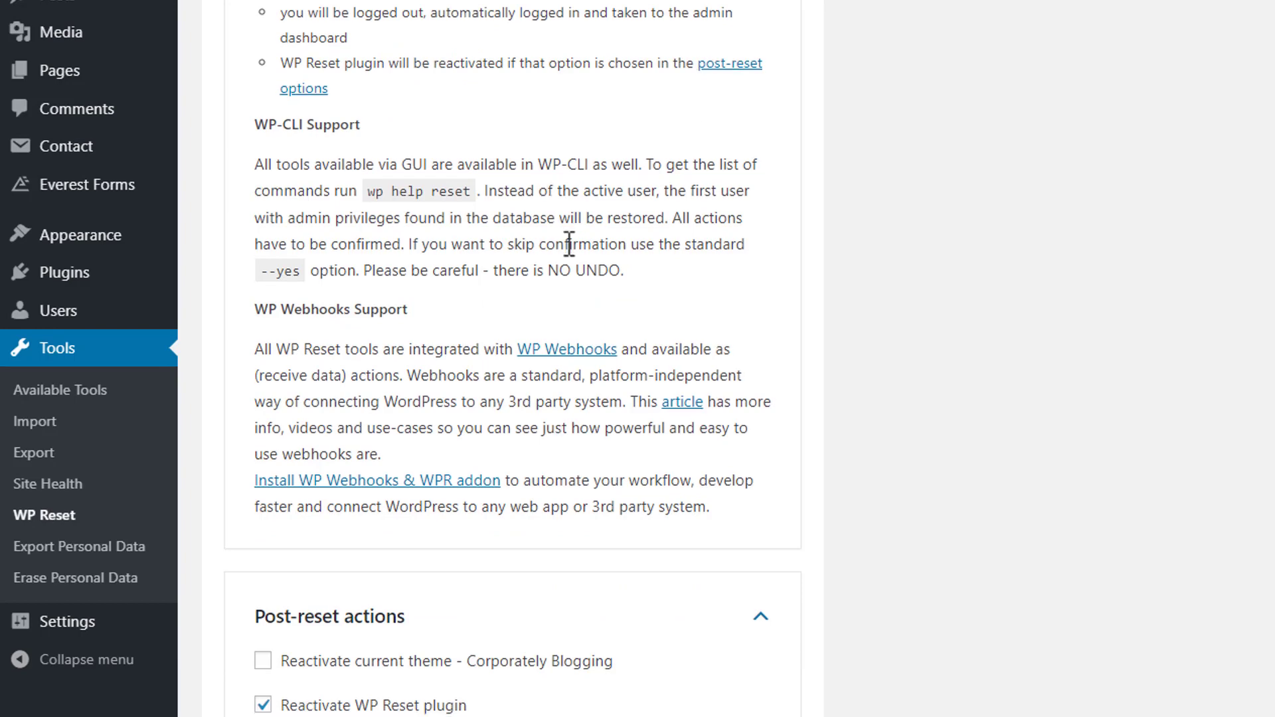
pyautogui.scroll(-4, 564, 245)
pyautogui.scroll(-2, 564, 253)
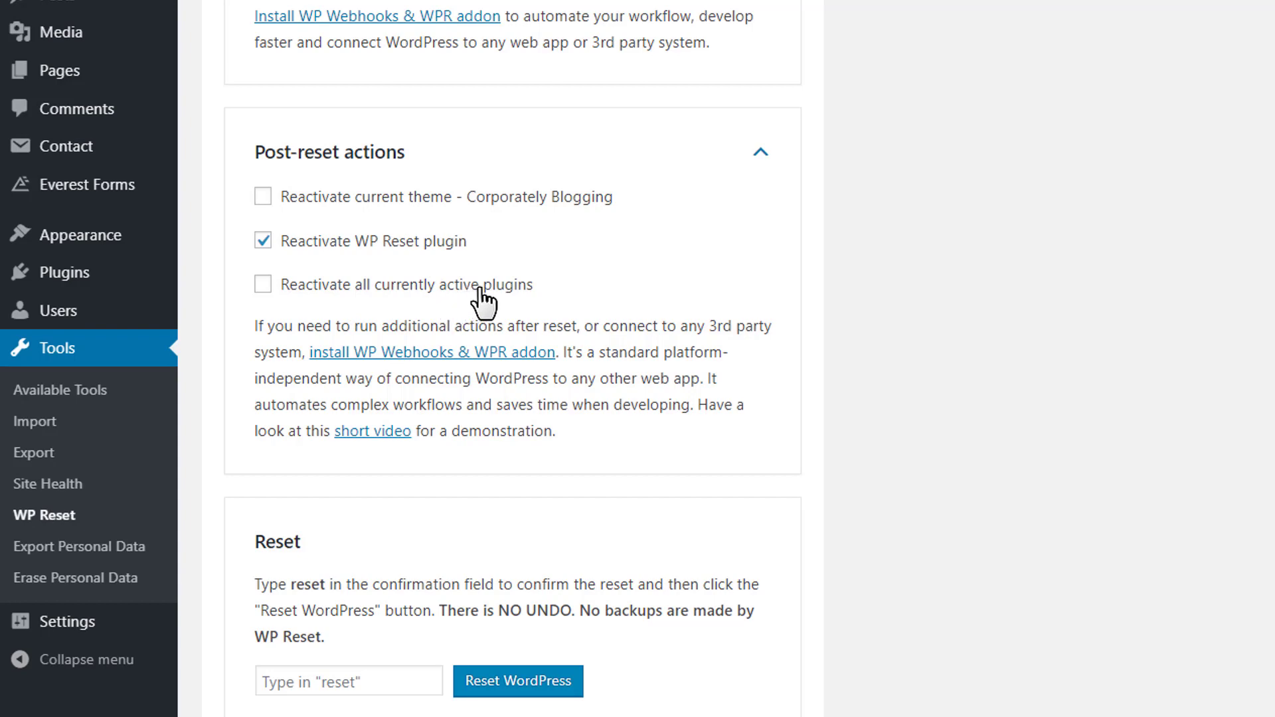
# Enable the post-reset actions that reactivate all currently active plugins and the current theme, Corporately Blogging
pyautogui.click(298, 287)
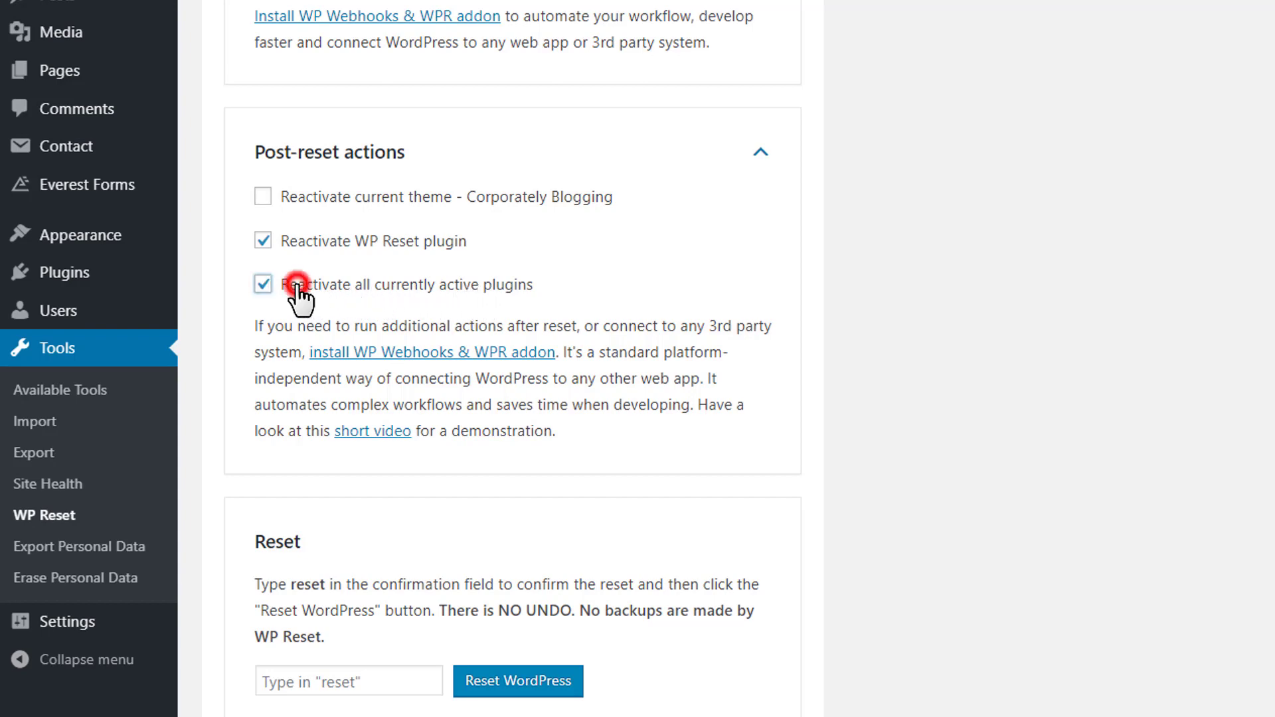
pyautogui.click(310, 199)
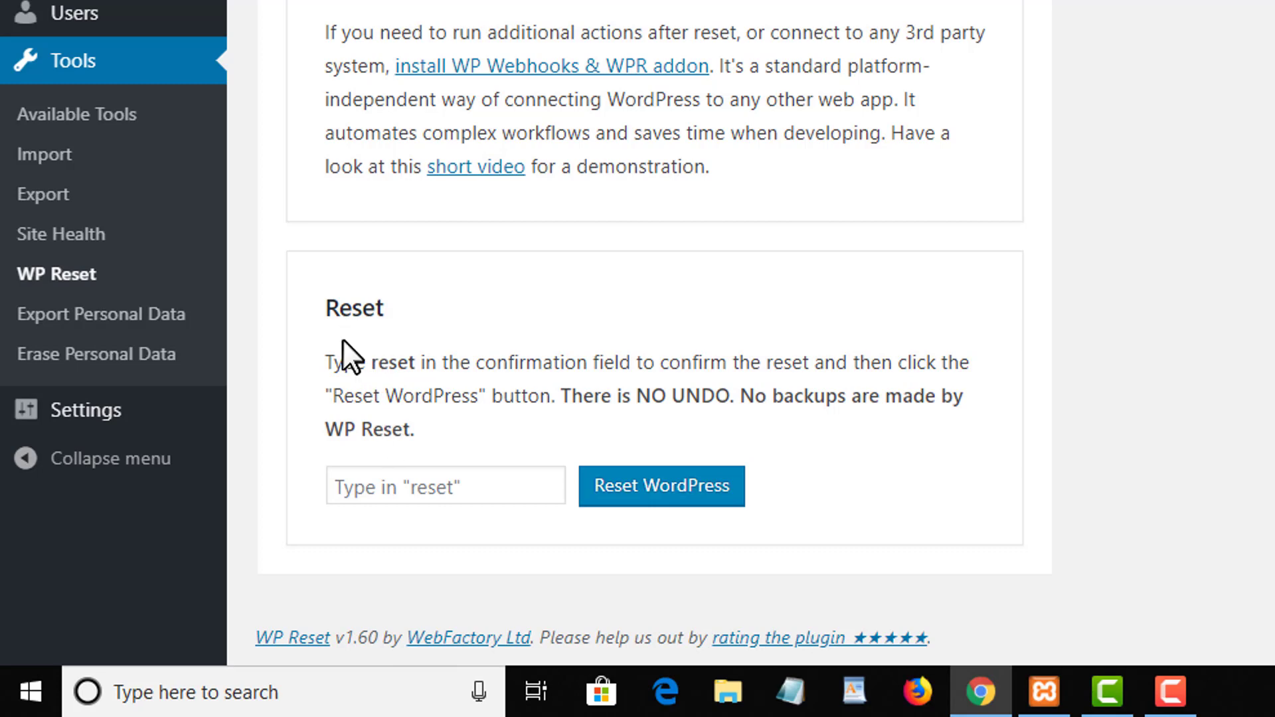
# Enter "reset" as the confirmation text, run the WordPress site reset and confirm that it should proceed
pyautogui.click(475, 485)
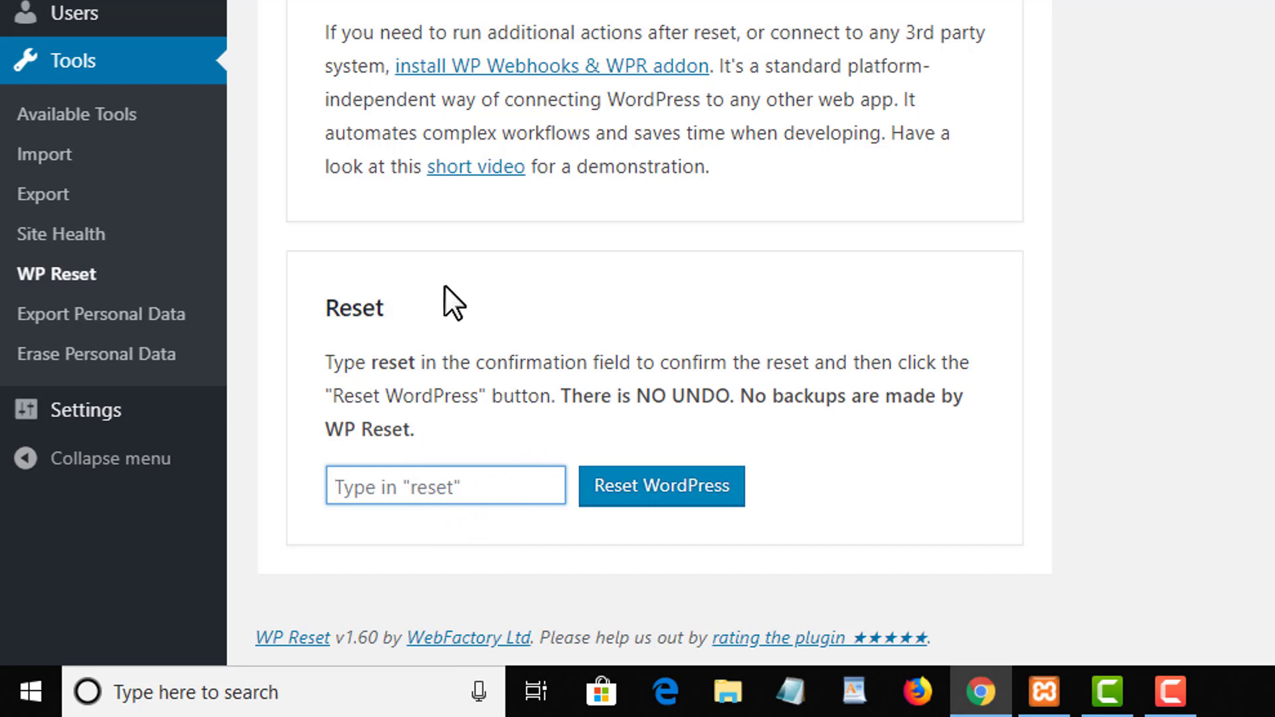
pyautogui.write('rese')
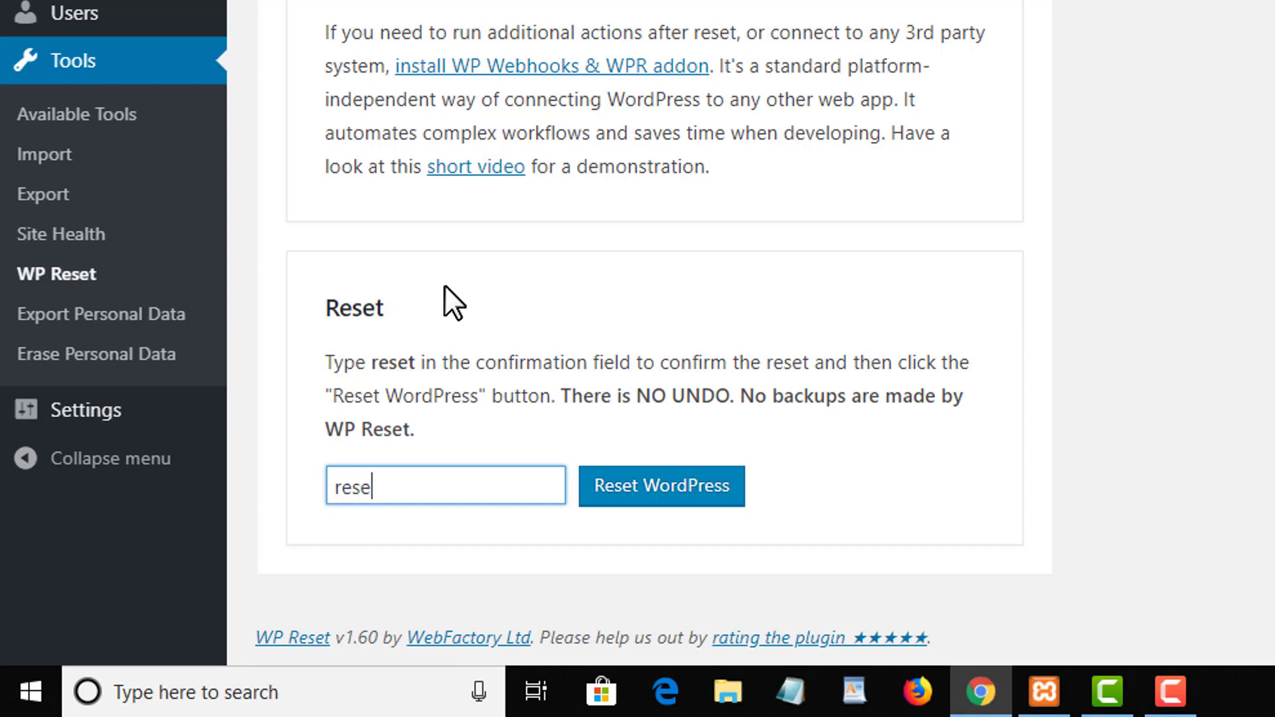
pyautogui.write('t')
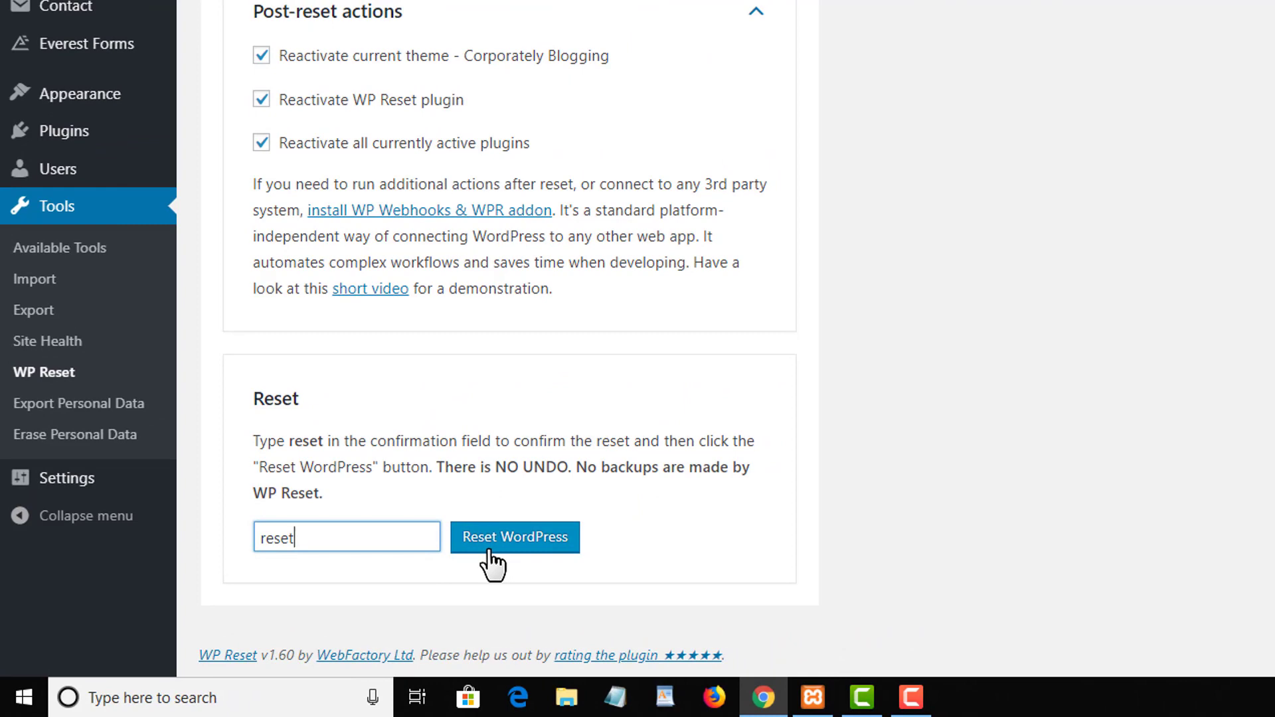
pyautogui.click(490, 551)
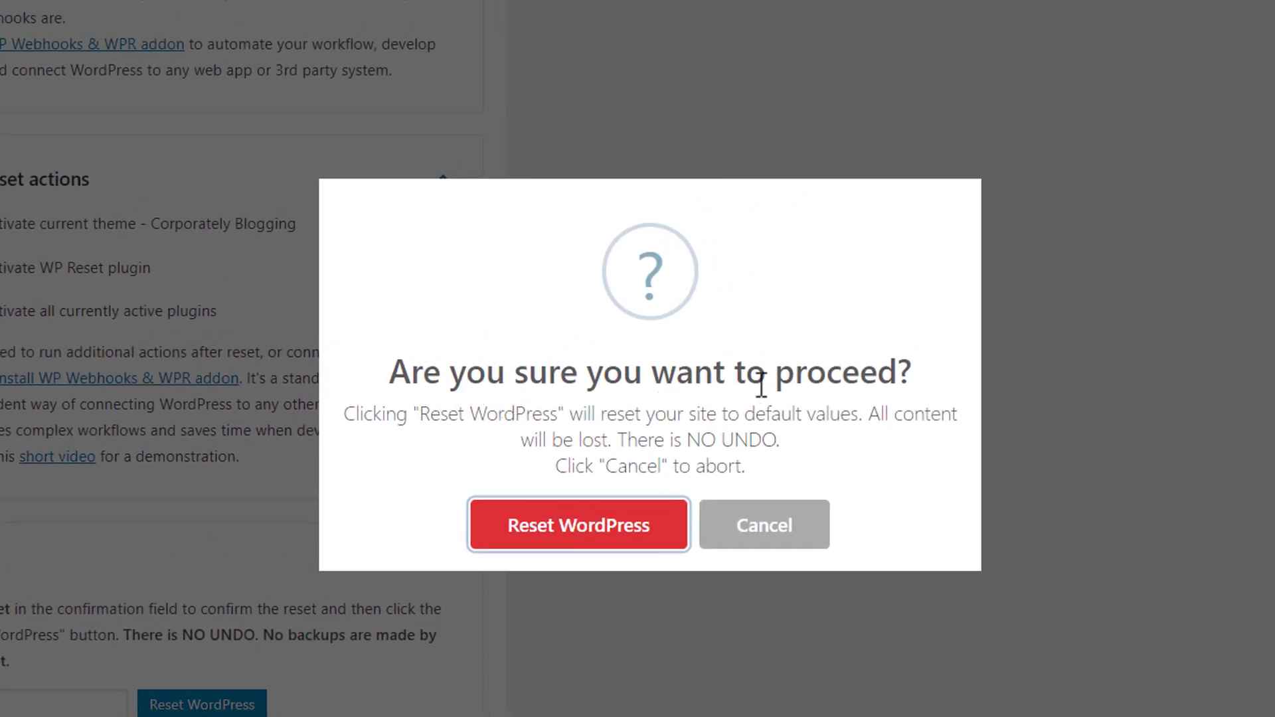
pyautogui.click(600, 544)
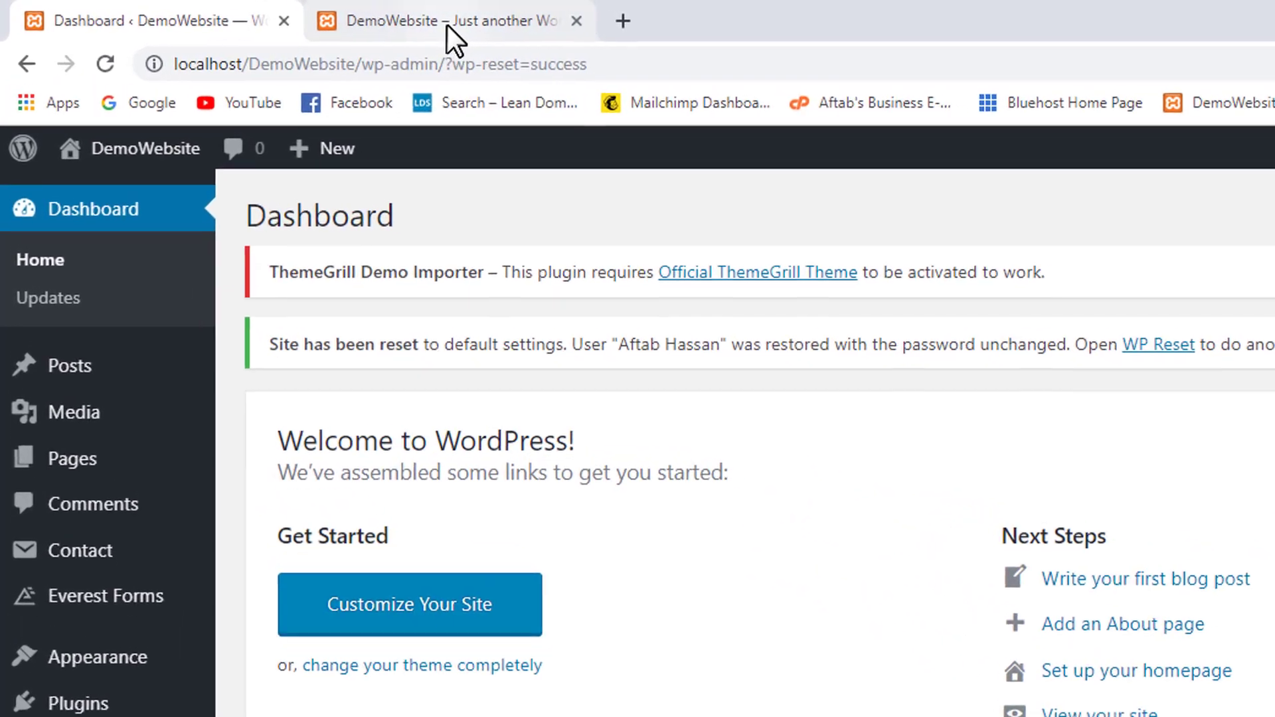
# Switch to the browser tab with the DemoWebsite front end, reload it and review the header, navigation, posts and sidebar widgets
pyautogui.click(464, 19)
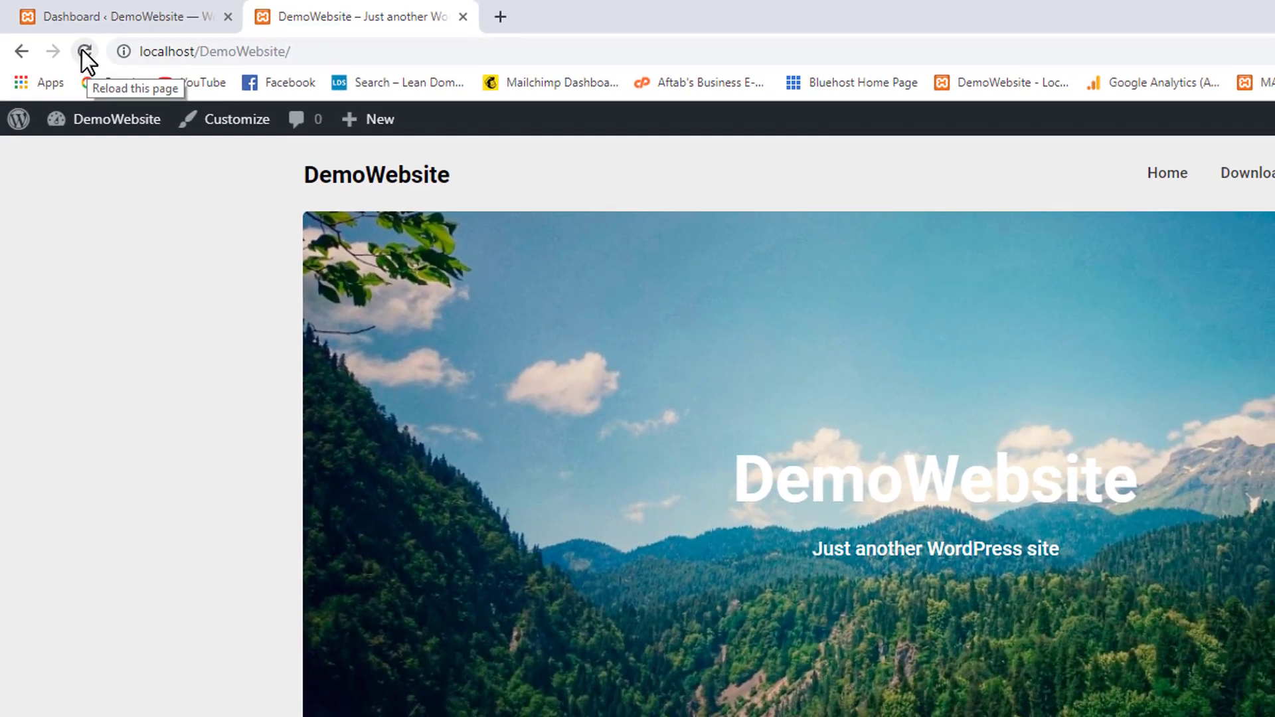
pyautogui.click(83, 51)
pyautogui.moveTo(120, 123)
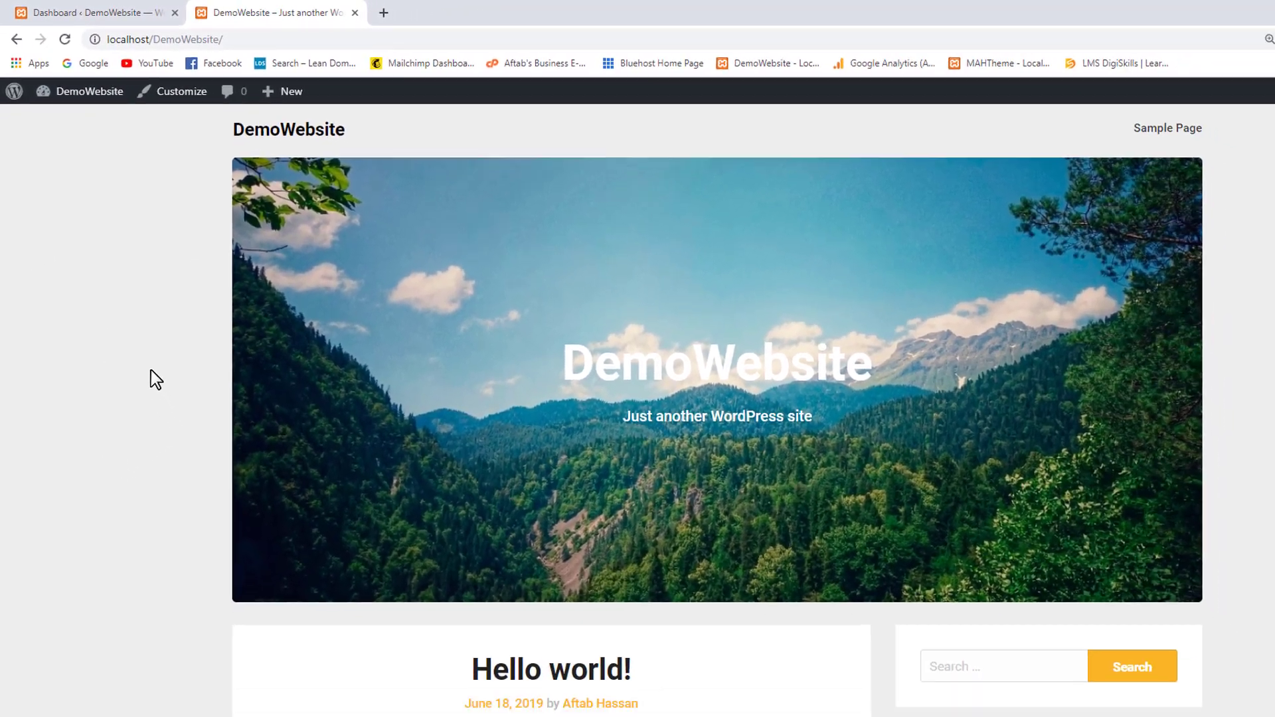
pyautogui.scroll(-5, 136, 335)
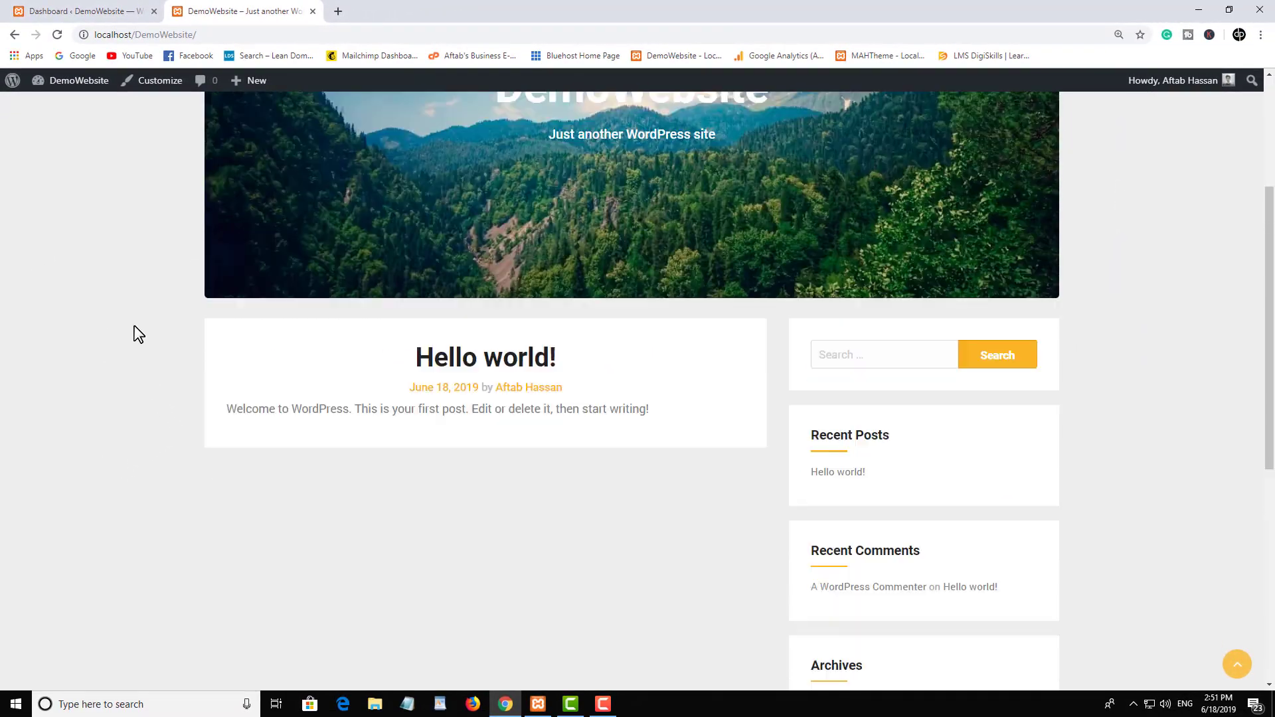
pyautogui.scroll(4, 137, 335)
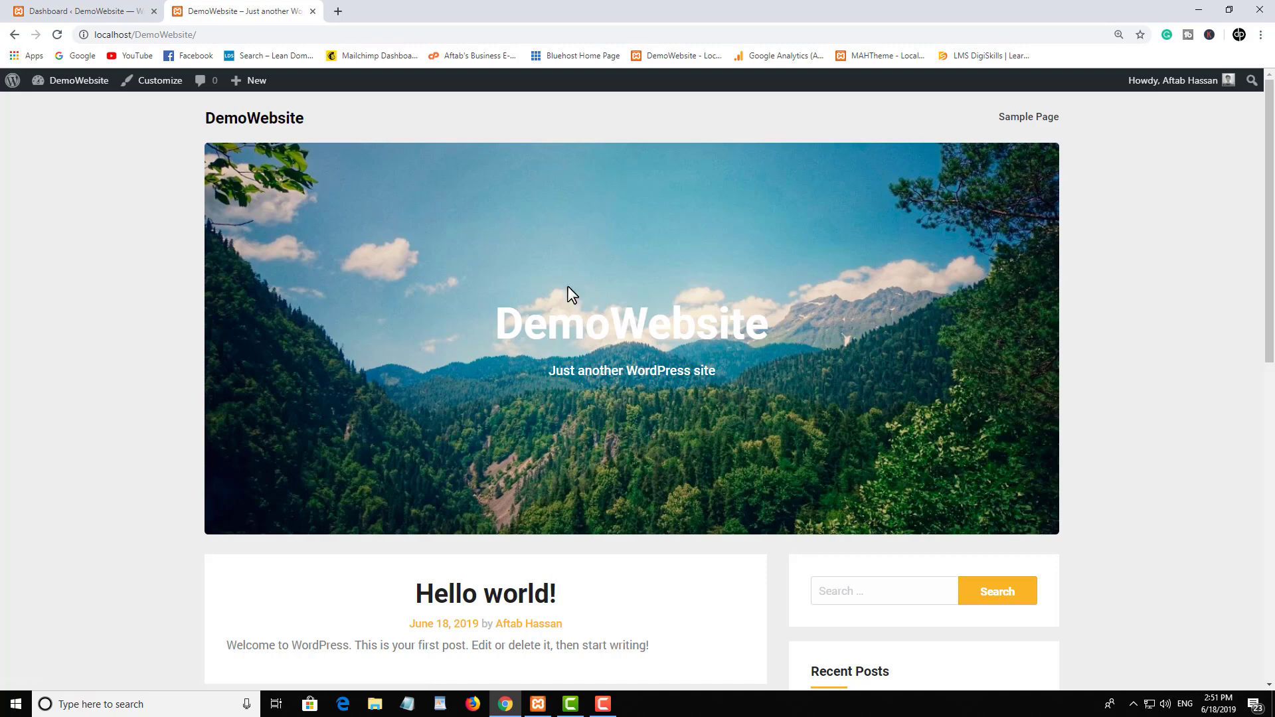
pyautogui.scroll(-4, 570, 292)
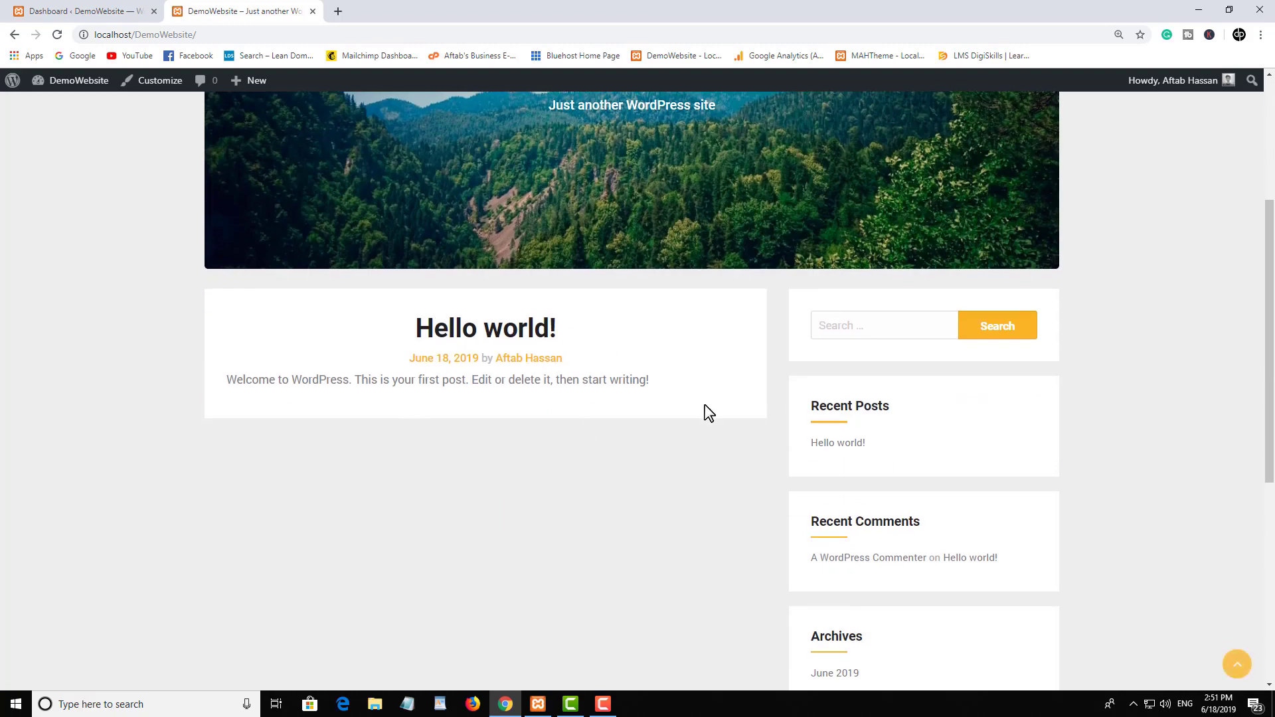
pyautogui.scroll(-2, 758, 416)
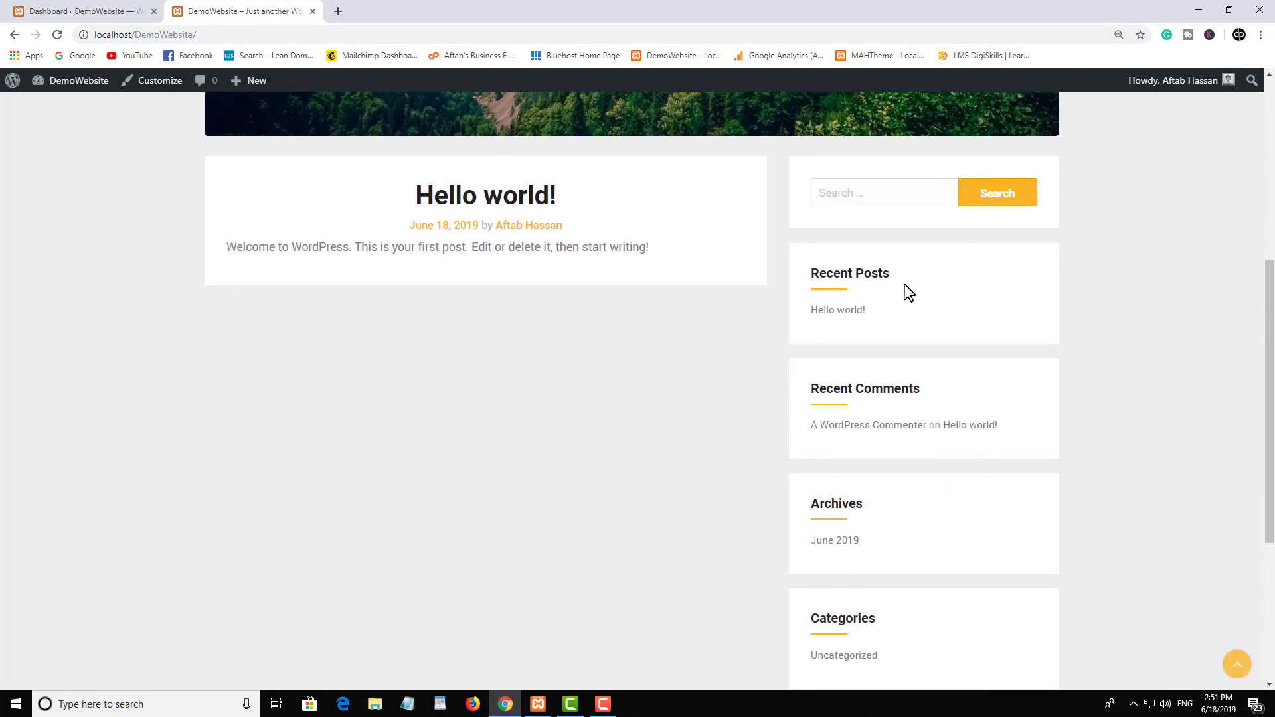
pyautogui.scroll(-1, 909, 293)
pyautogui.scroll(7, 837, 428)
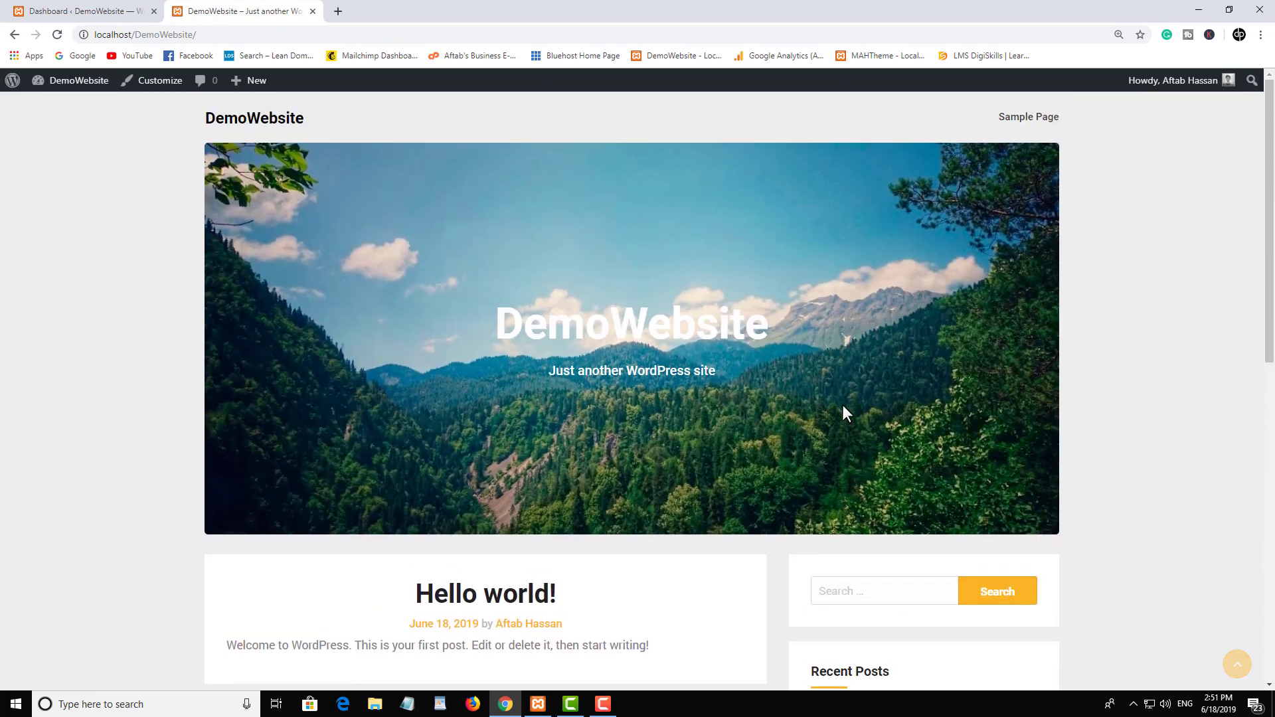